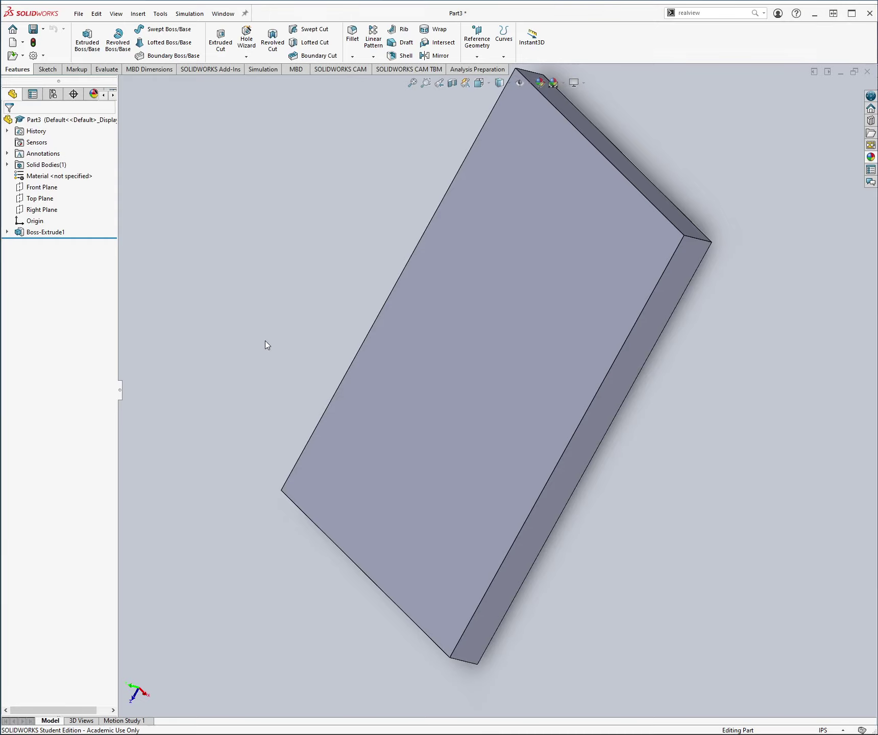
- Turn on RealView Graphics and orbit the existing block to inspect it
key(alt+Tab)
middle_drag(222, 322, 703, 360)
middle_drag(606, 420, 664, 410)
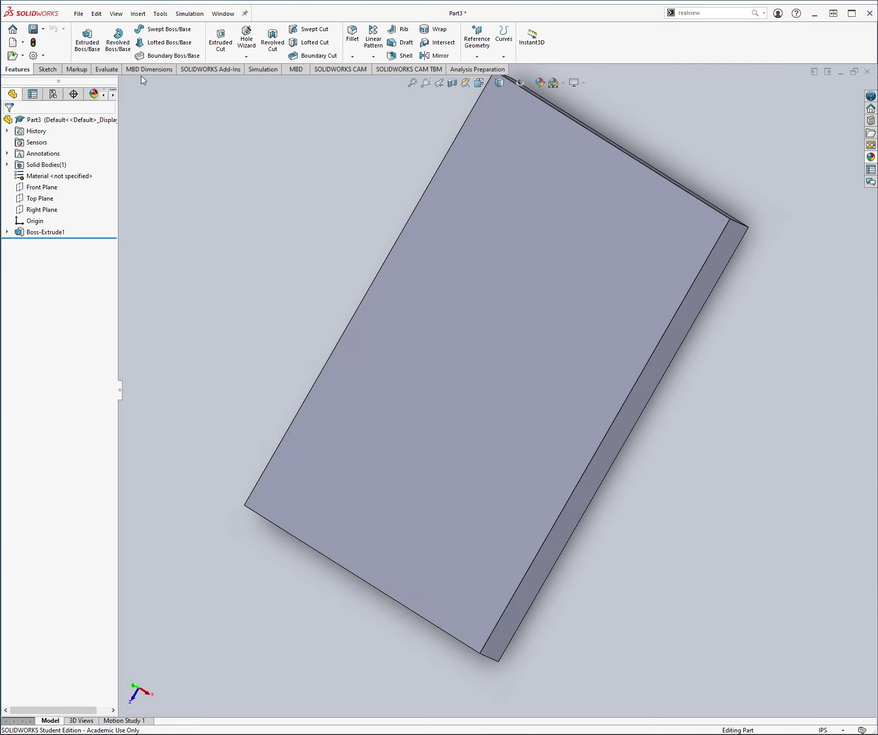
click(116, 14)
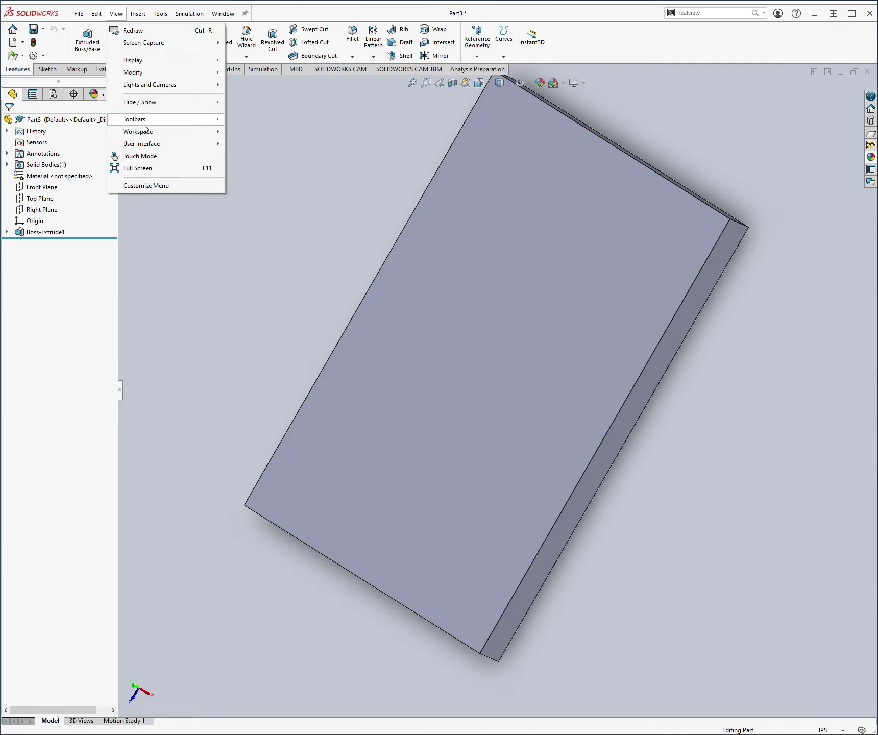
mouse_move(138, 63)
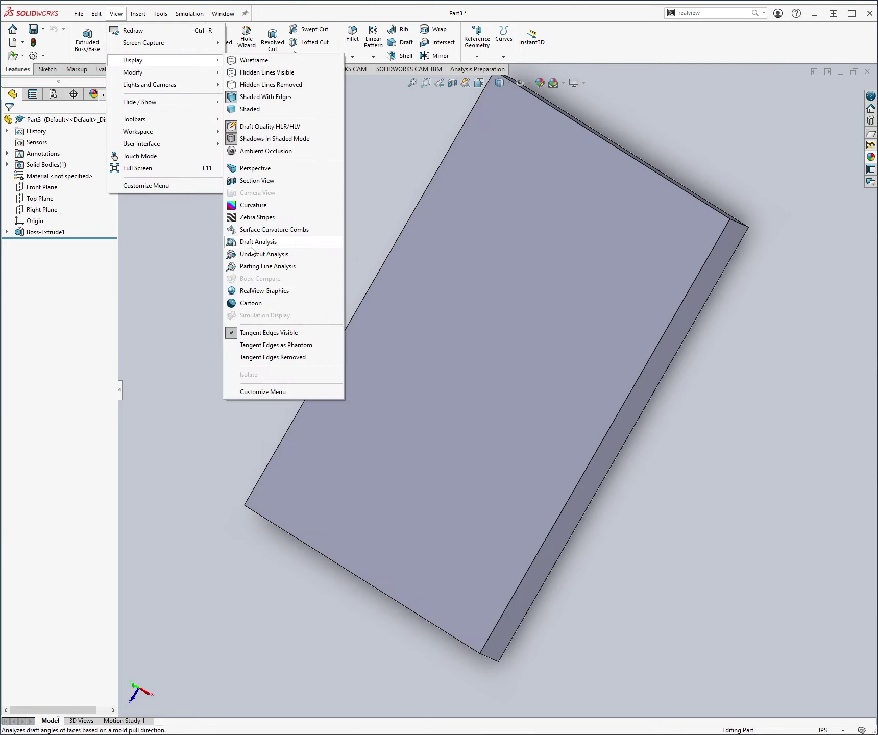
click(272, 295)
mouse_move(590, 275)
middle_down()
mouse_move(690, 298)
mouse_move(703, 232)
middle_up()
mouse_move(685, 309)
middle_down()
mouse_move(695, 337)
mouse_move(681, 335)
middle_up()
key(f)
- Orbit the block further, then turn RealView Graphics back off
middle_drag(586, 230, 626, 244)
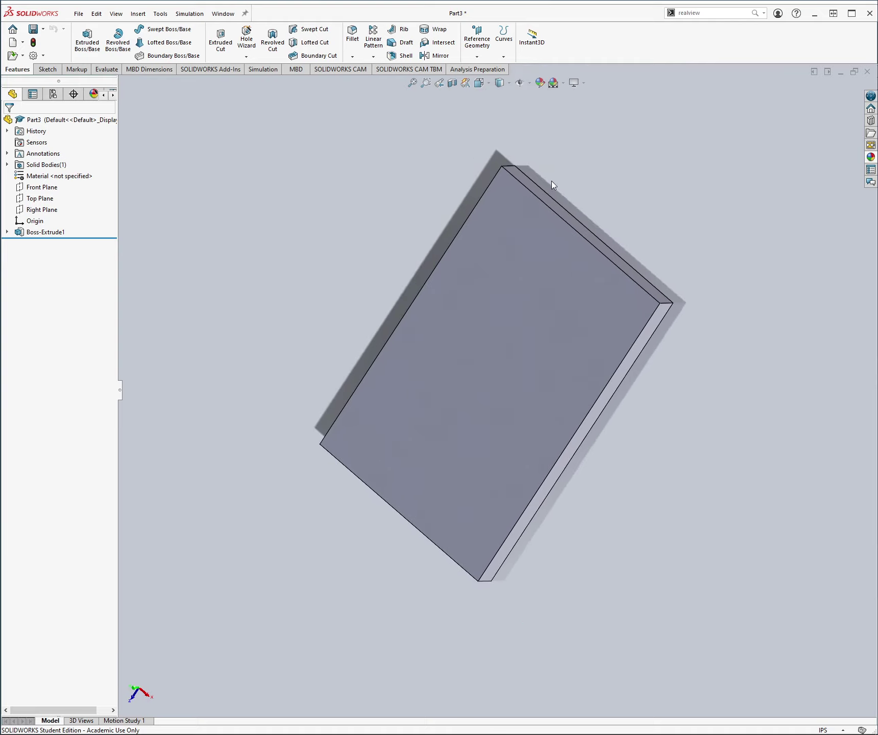
middle_drag(615, 171, 666, 240)
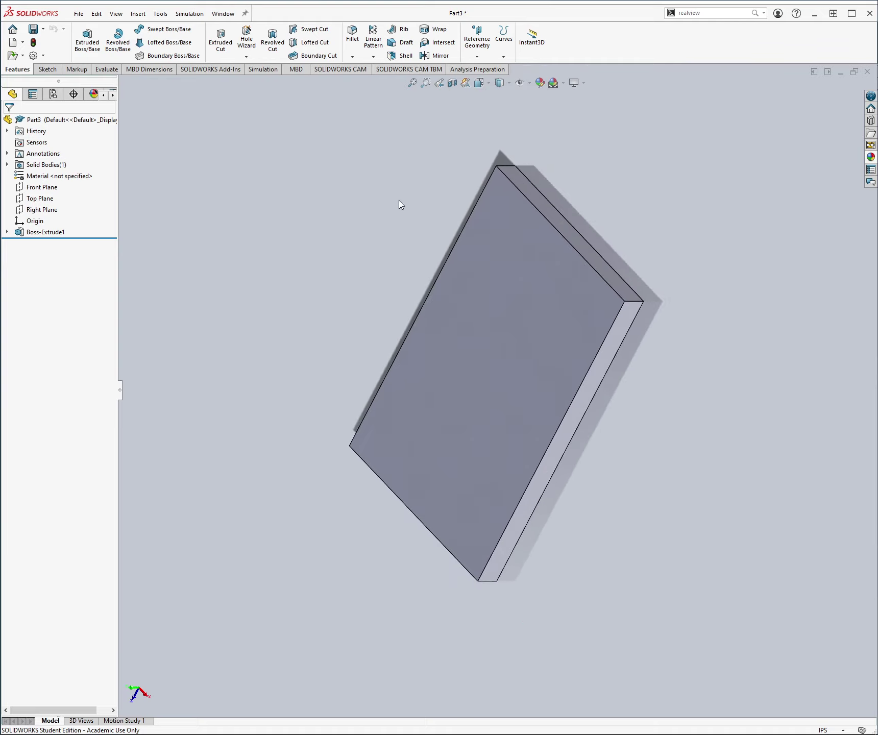
middle_drag(421, 219, 422, 188)
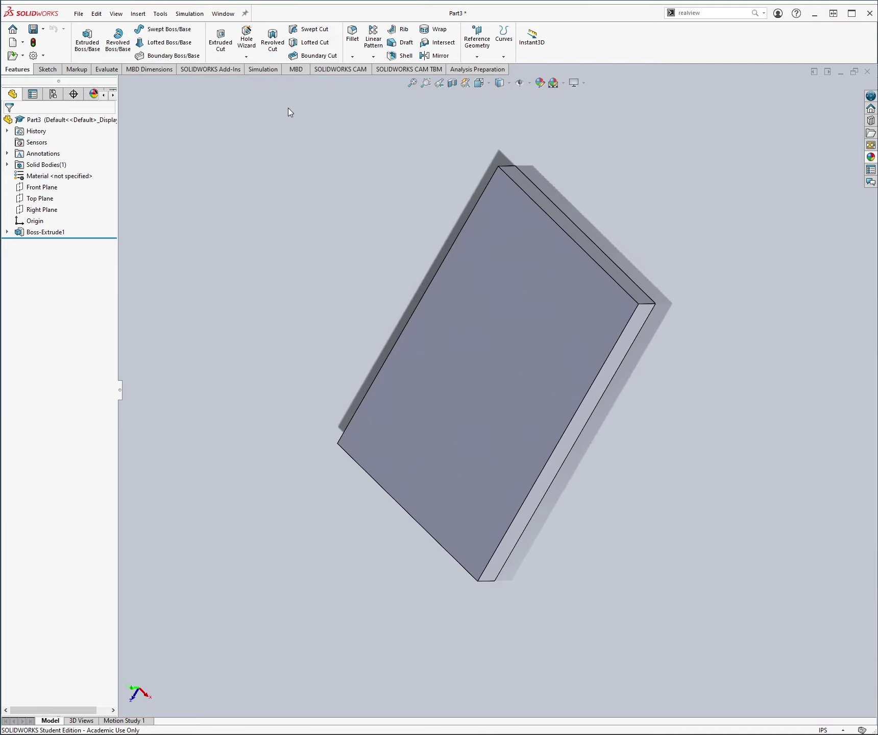
click(122, 15)
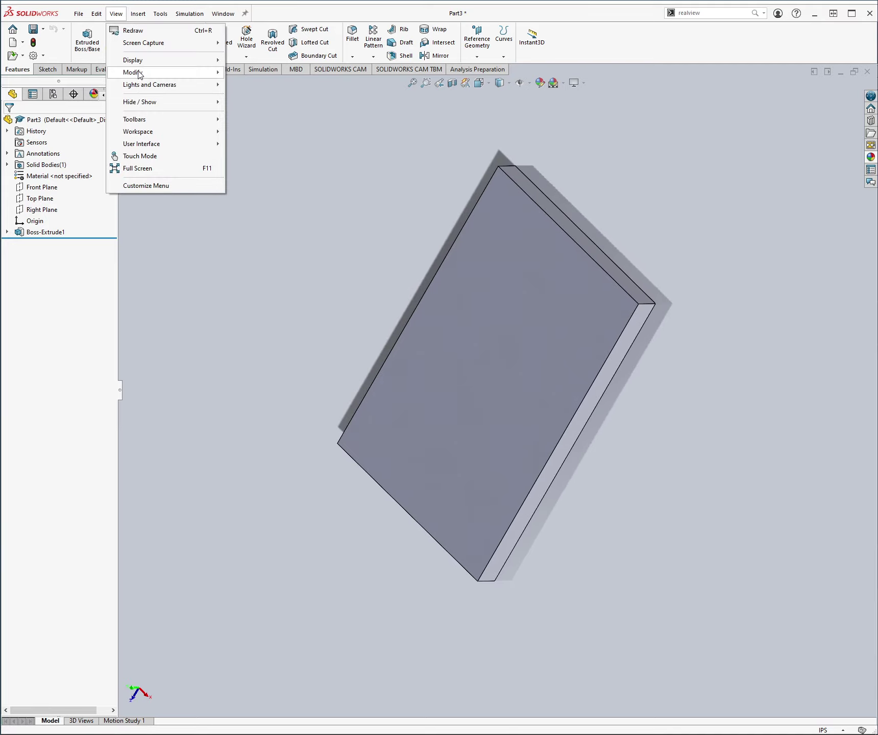
mouse_move(134, 60)
click(260, 288)
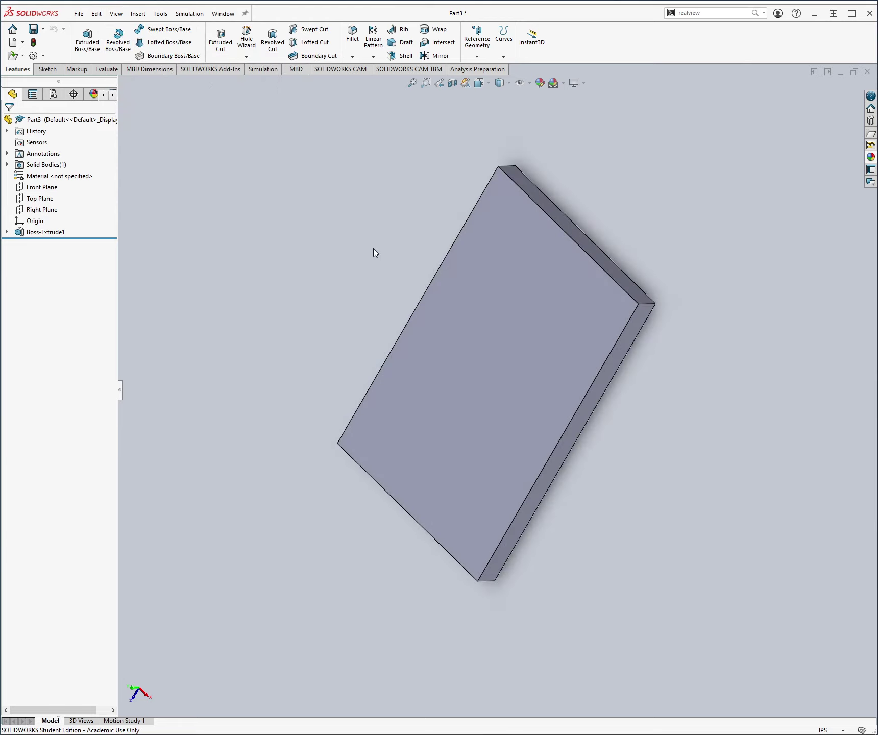
mouse_move(374, 248)
middle_down()
mouse_move(402, 250)
mouse_move(380, 251)
middle_up()
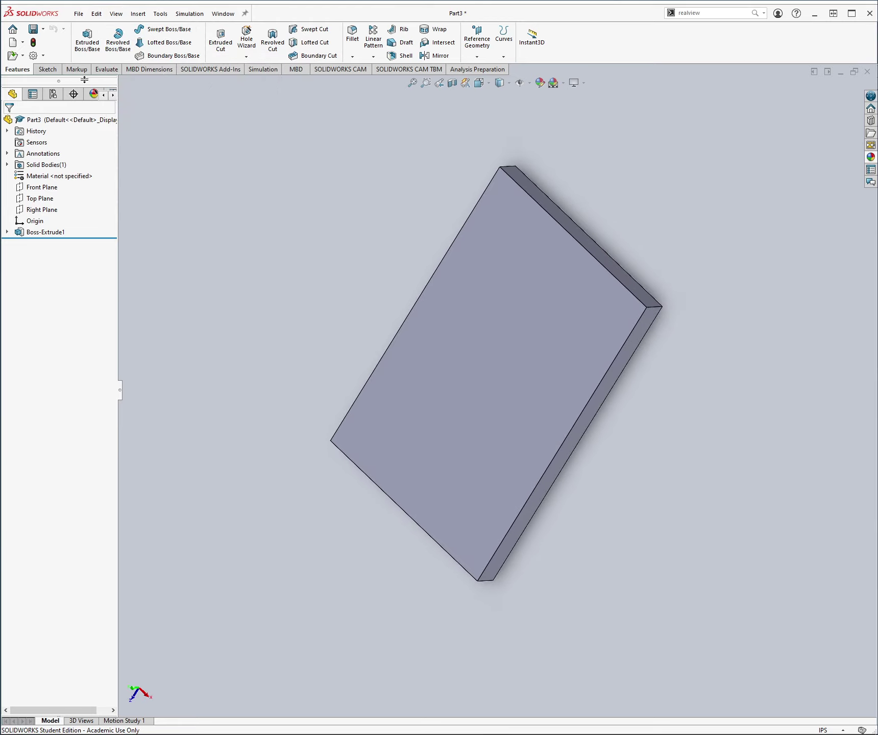
- Create a new part document and start a sketch on the Top Plane
click(12, 42)
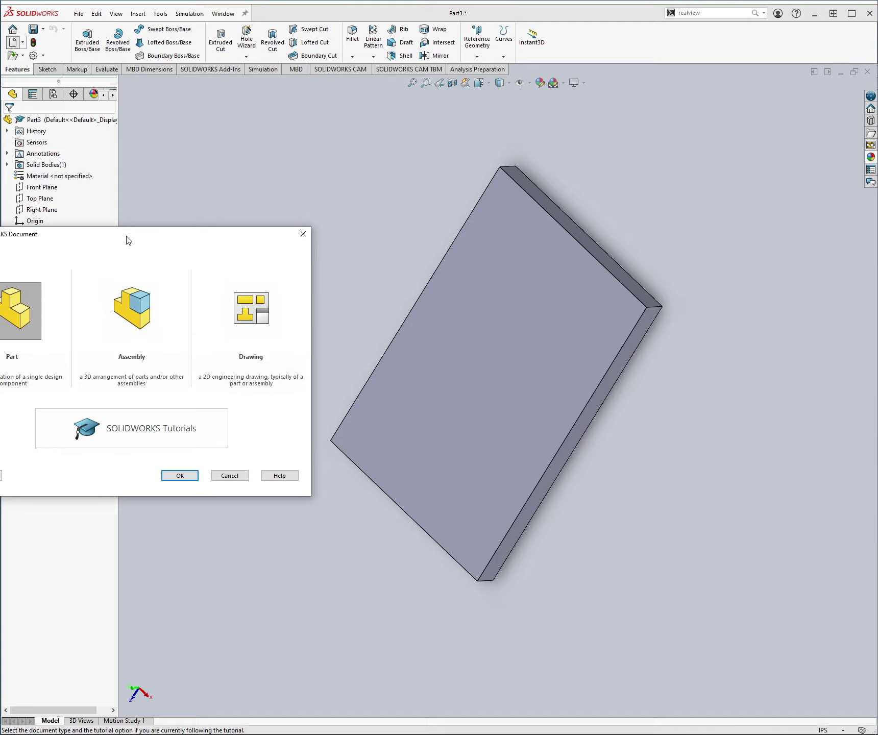
click(393, 474)
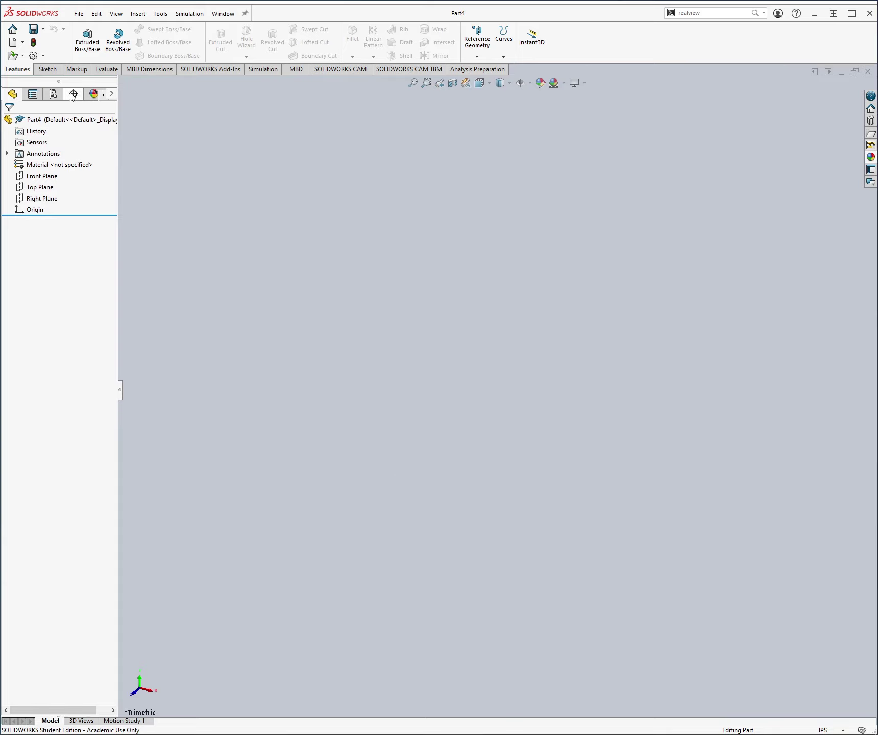
click(48, 70)
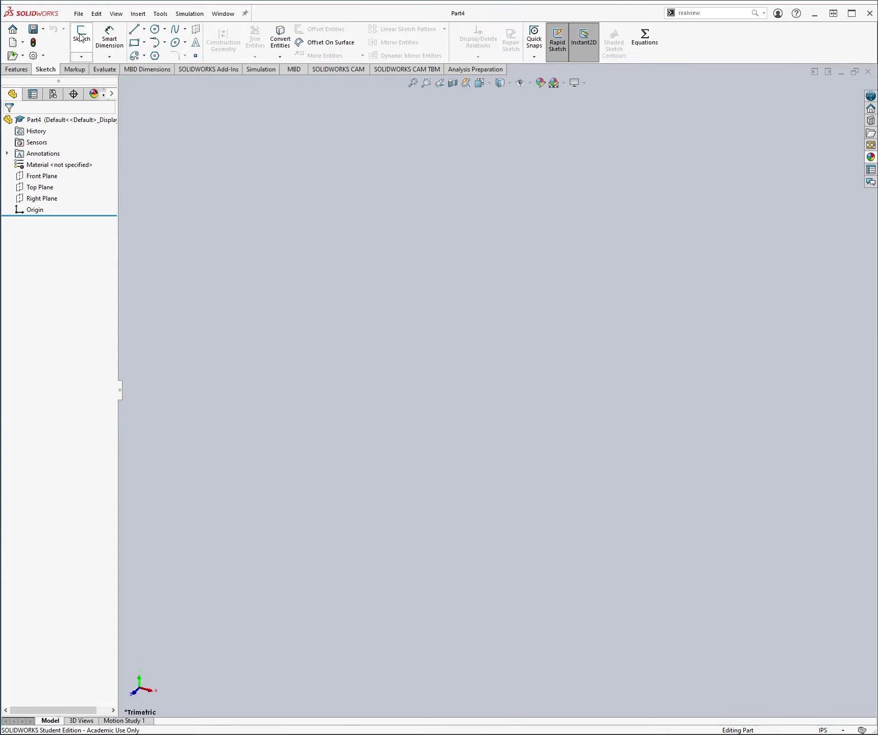
click(80, 37)
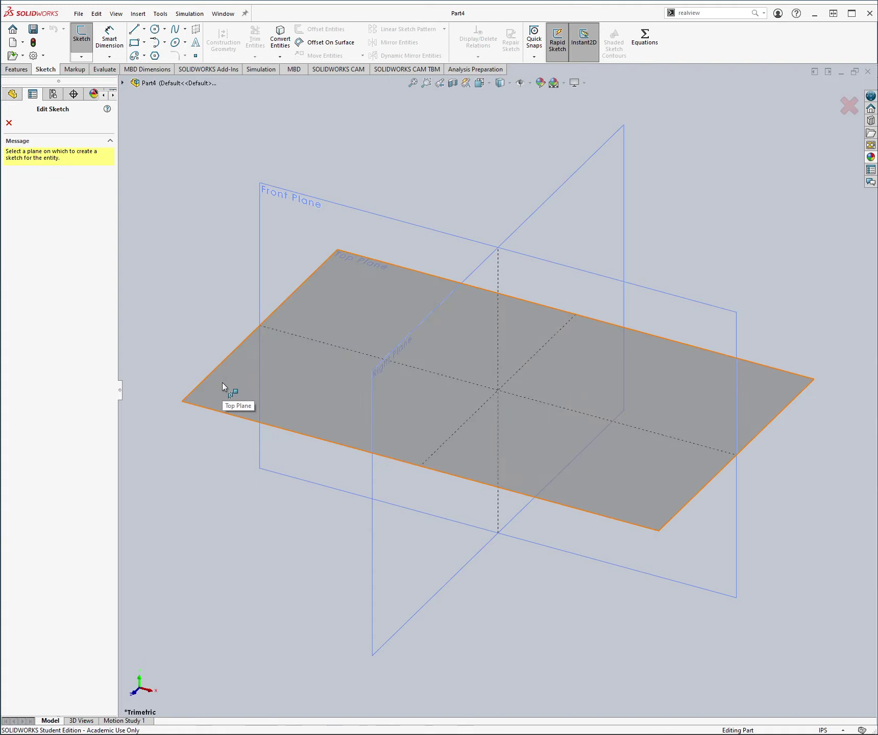
click(222, 386)
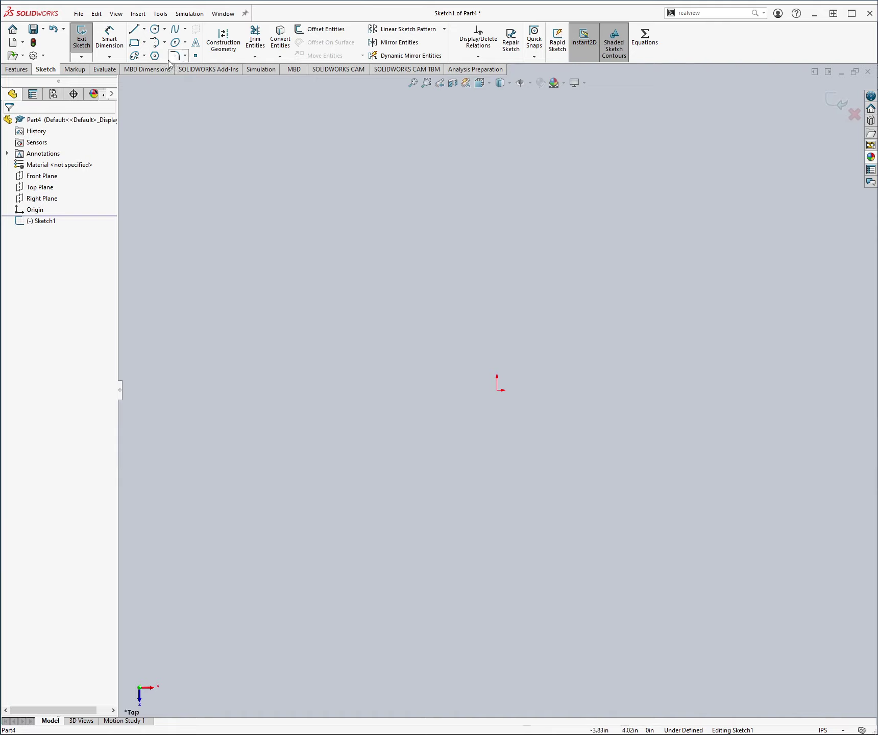
- Draw a 10.00 diameter circle centred on the origin and close Sketch1
click(155, 29)
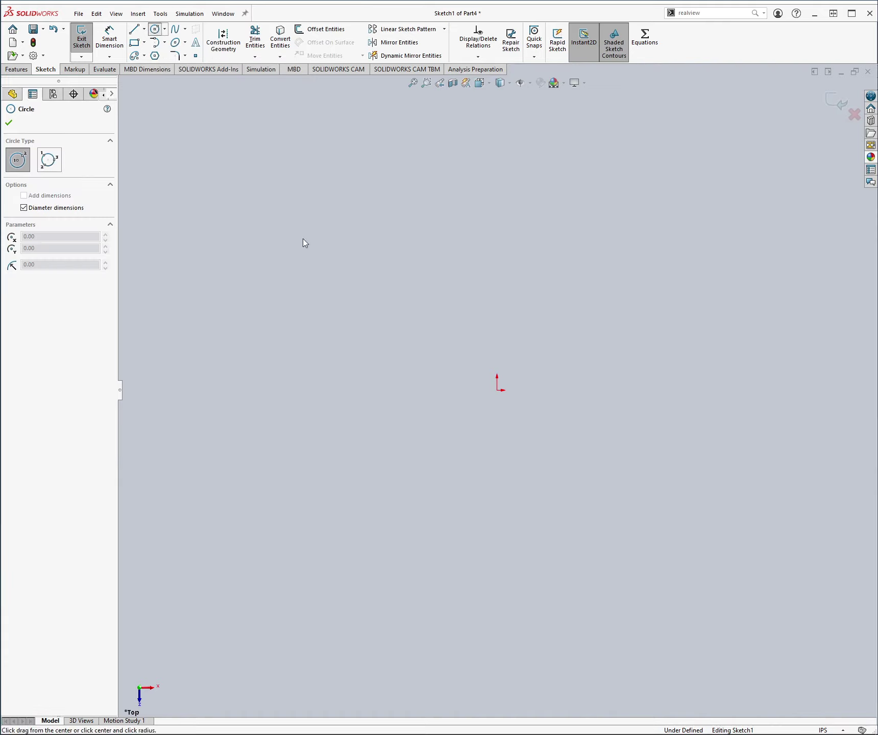
click(498, 390)
click(537, 341)
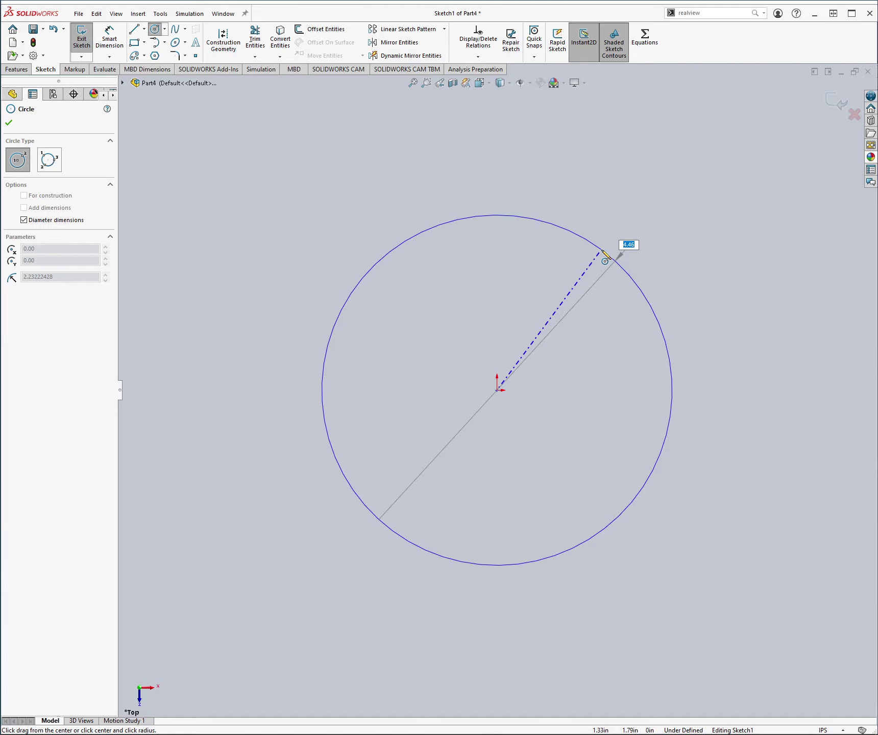
text(10)
key(Return)
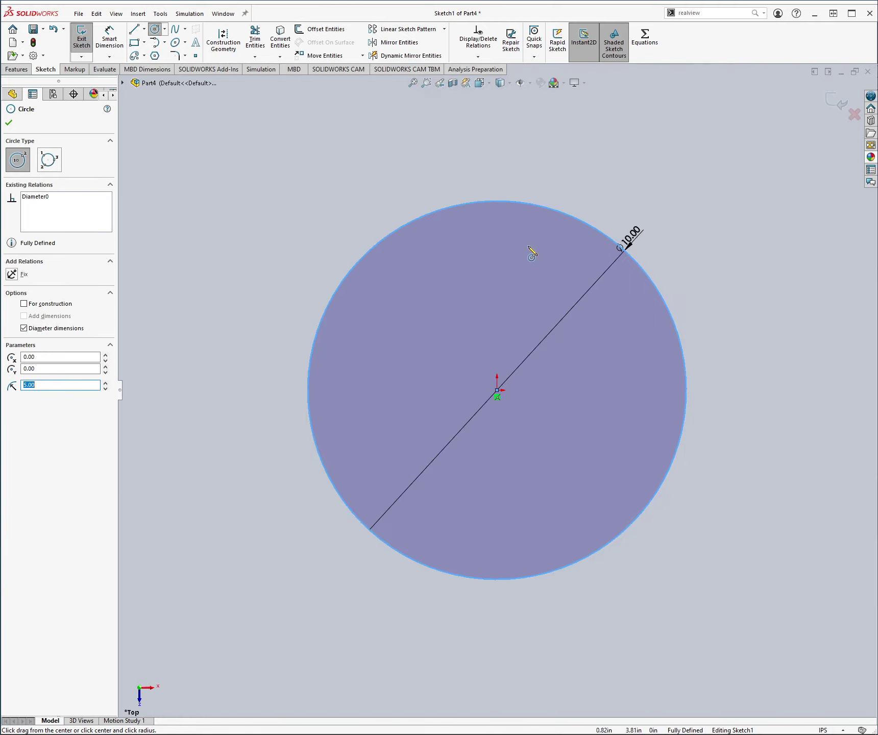
key(Escape)
key(ctrl+s)
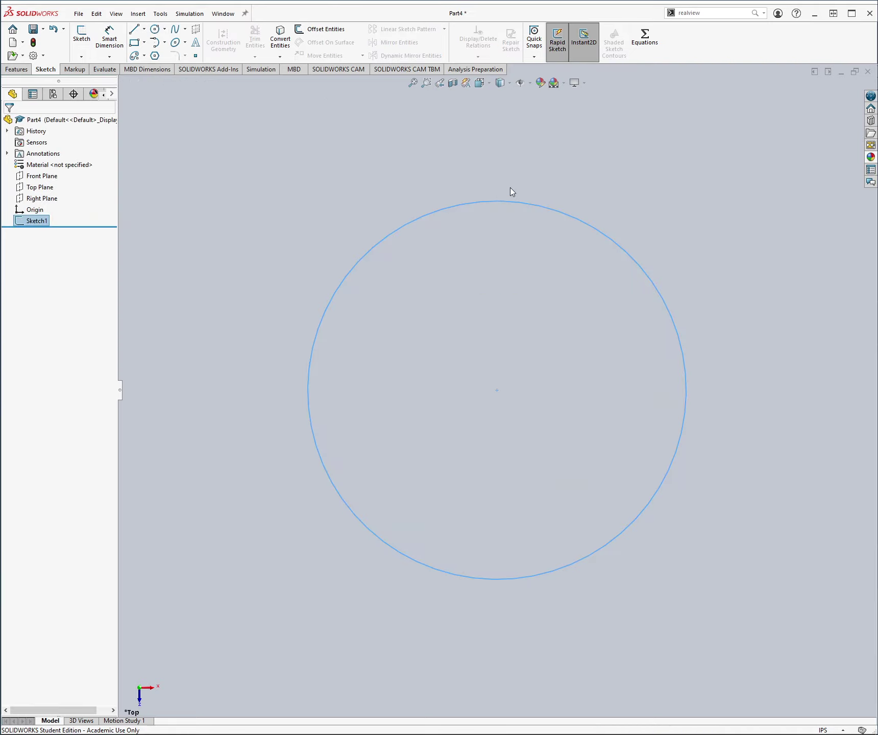
- Extrude the Ø10 circle sketch 0.50 in with Extruded Boss/Base
click(17, 69)
click(87, 38)
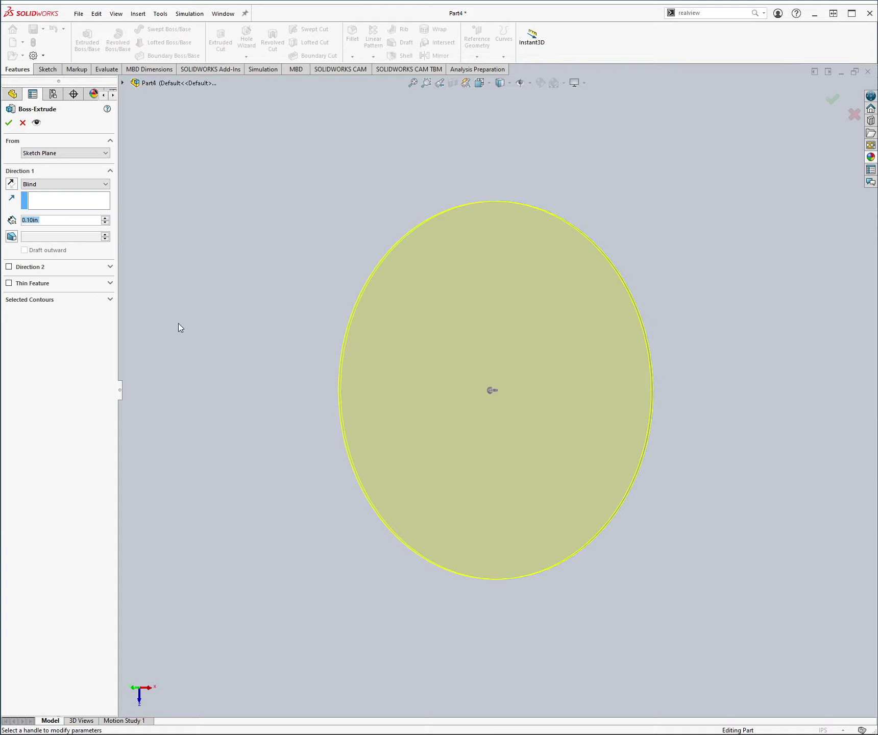
text(0.5)
key(Return)
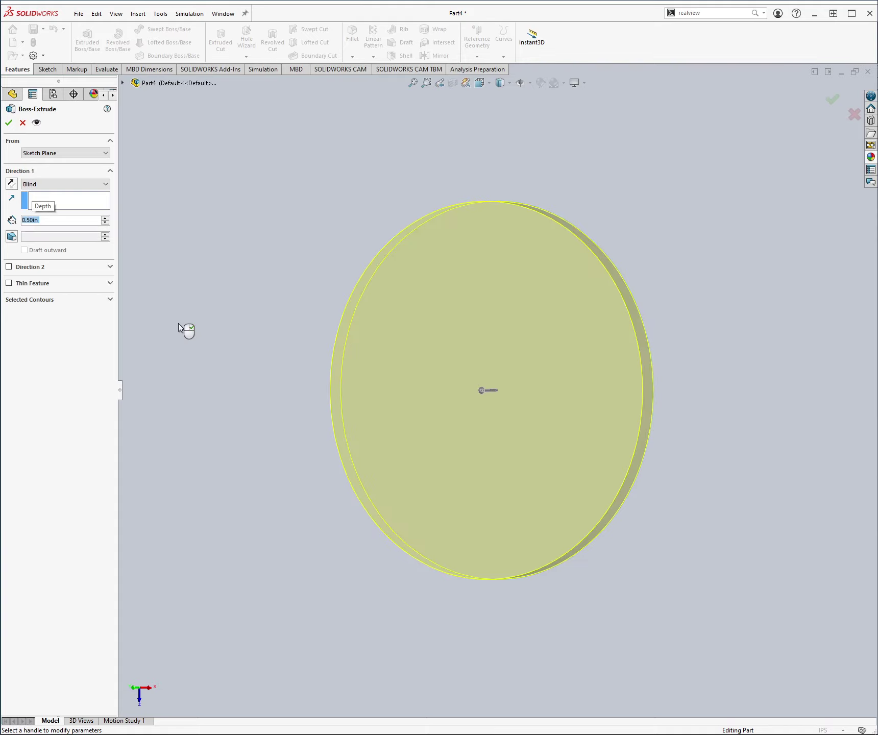
right_click(178, 324)
mouse_move(178, 323)
middle_down()
mouse_move(227, 265)
mouse_move(240, 263)
mouse_move(221, 276)
middle_up()
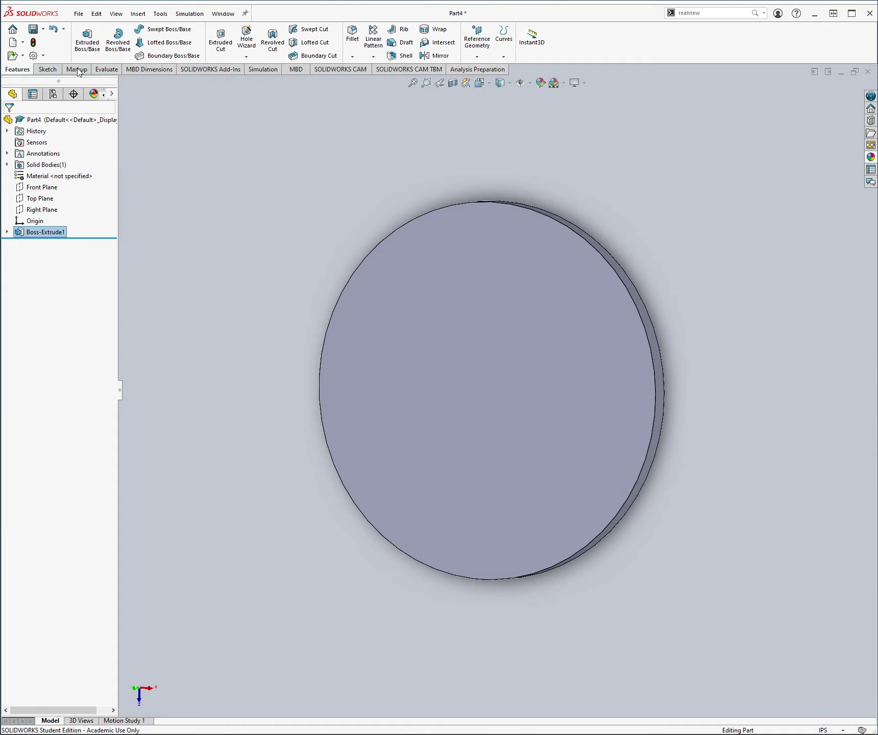
- Start a sketch on the disc's front face with concentric Ø8.50 and Ø3.50 circles at the origin
click(51, 69)
click(82, 37)
click(425, 263)
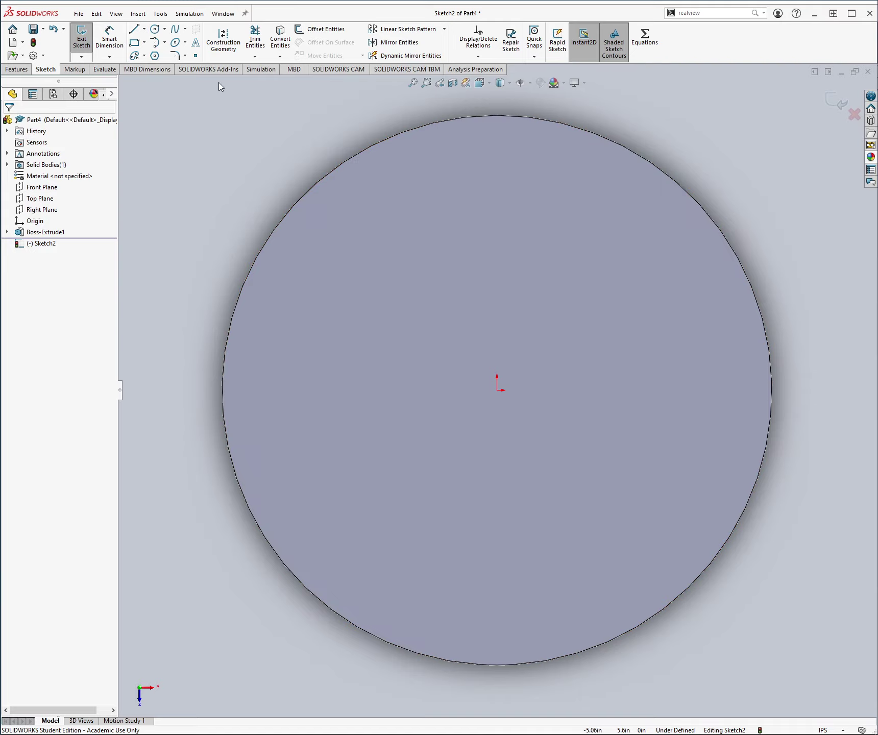
click(155, 29)
click(498, 390)
text(8.5)
key(Return)
click(498, 391)
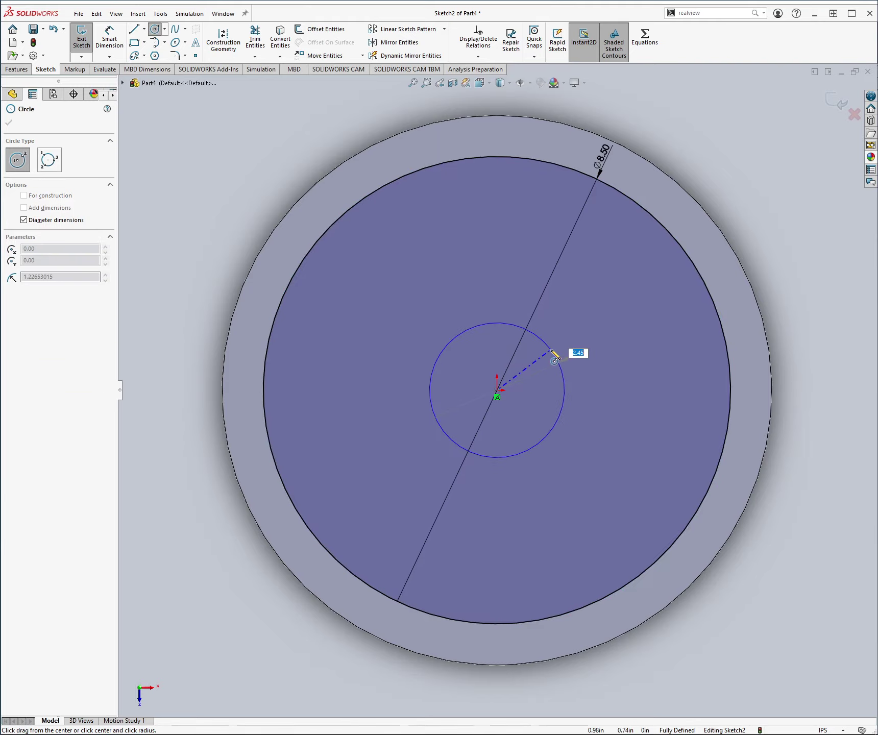
text(3.5)
key(Return)
- Draw a horizontal line and a slanted line from the origin past the outer circle
click(134, 29)
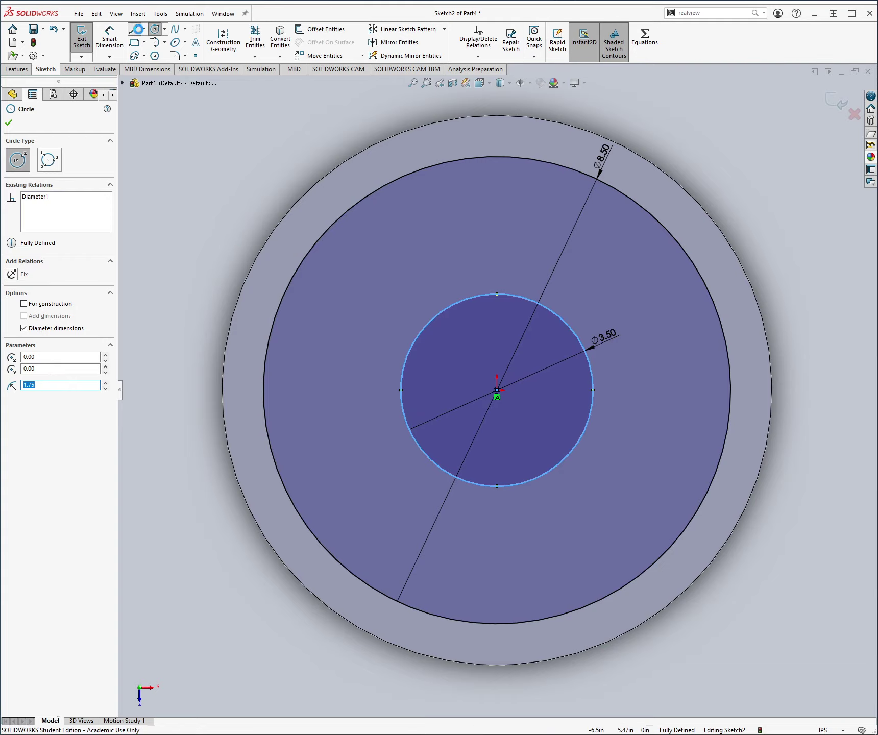
click(498, 392)
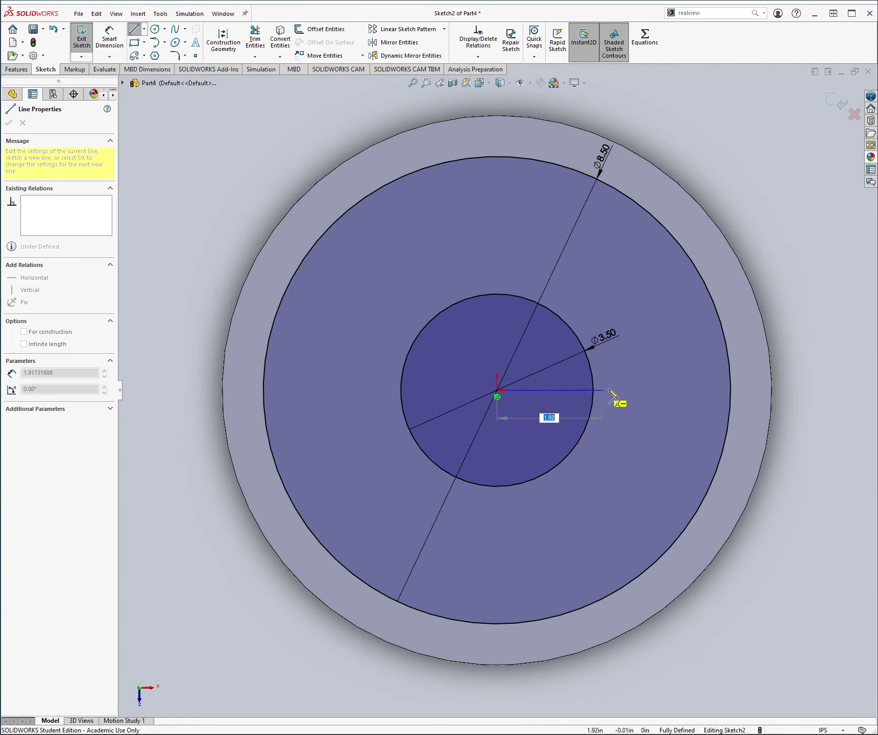
click(755, 390)
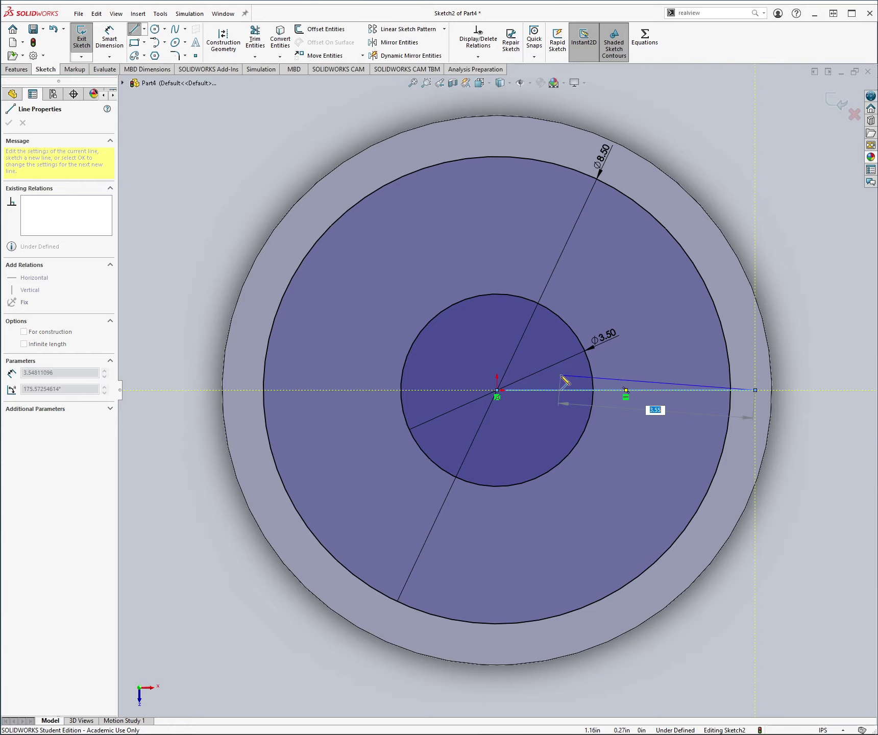
key(Escape)
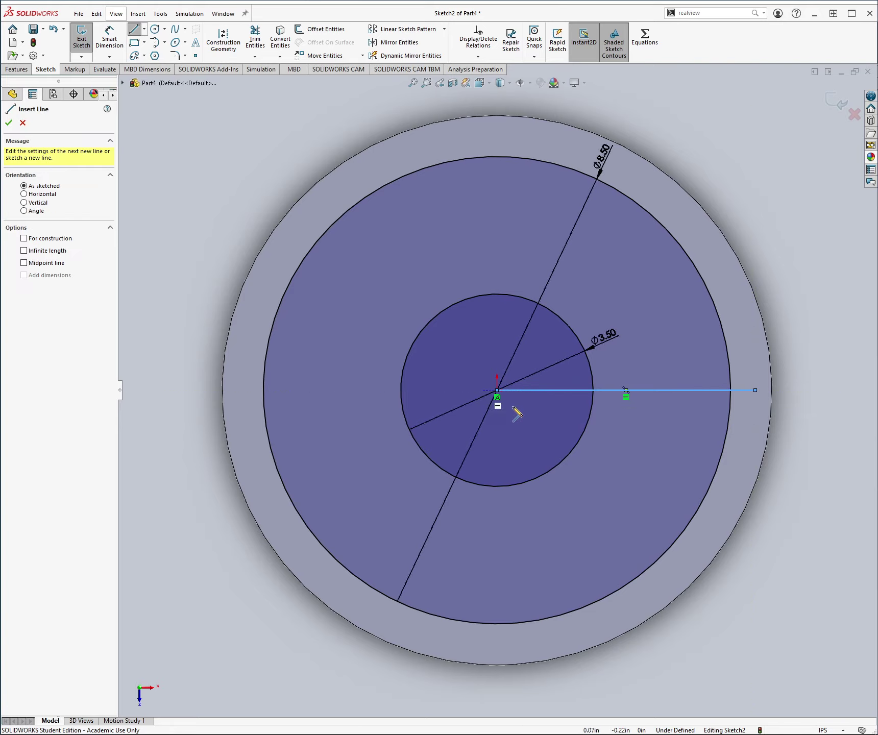
click(497, 390)
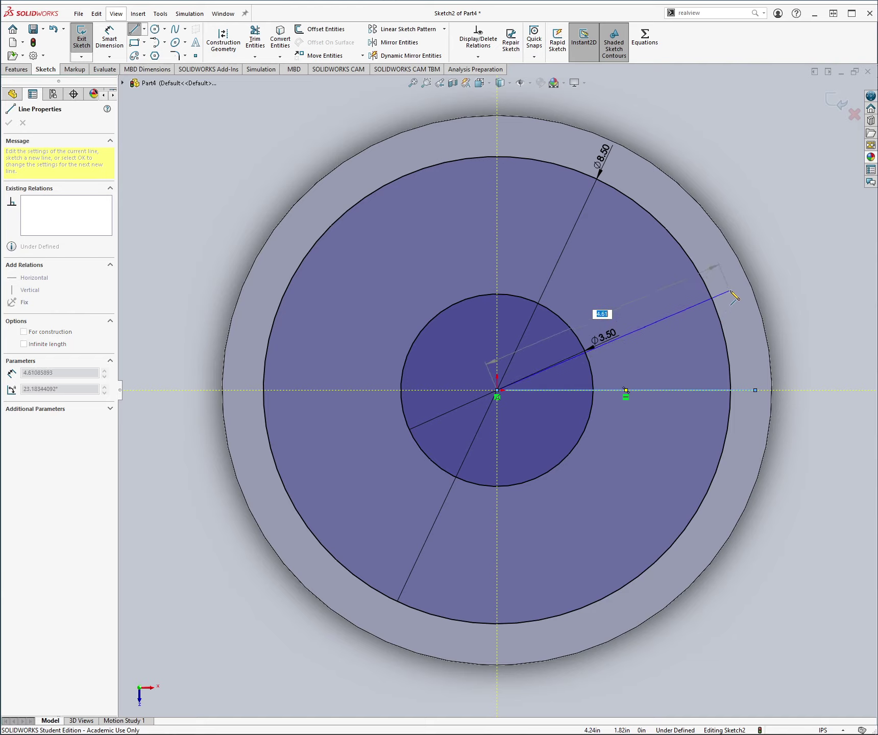
click(730, 291)
key(Escape)
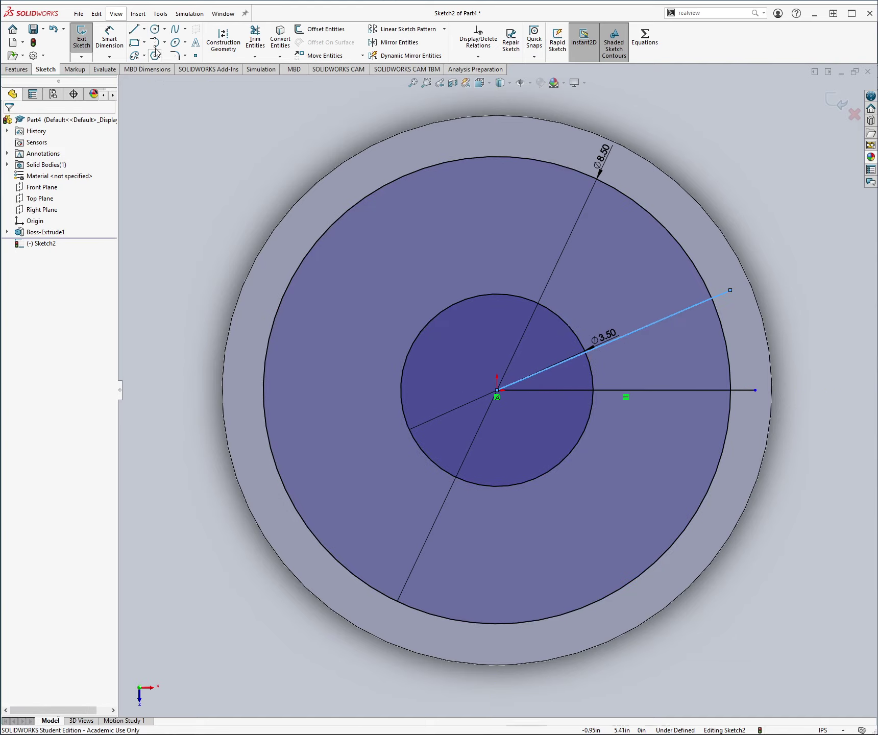
- Dimension the angle between the slanted and horizontal lines as 22.5°
click(114, 50)
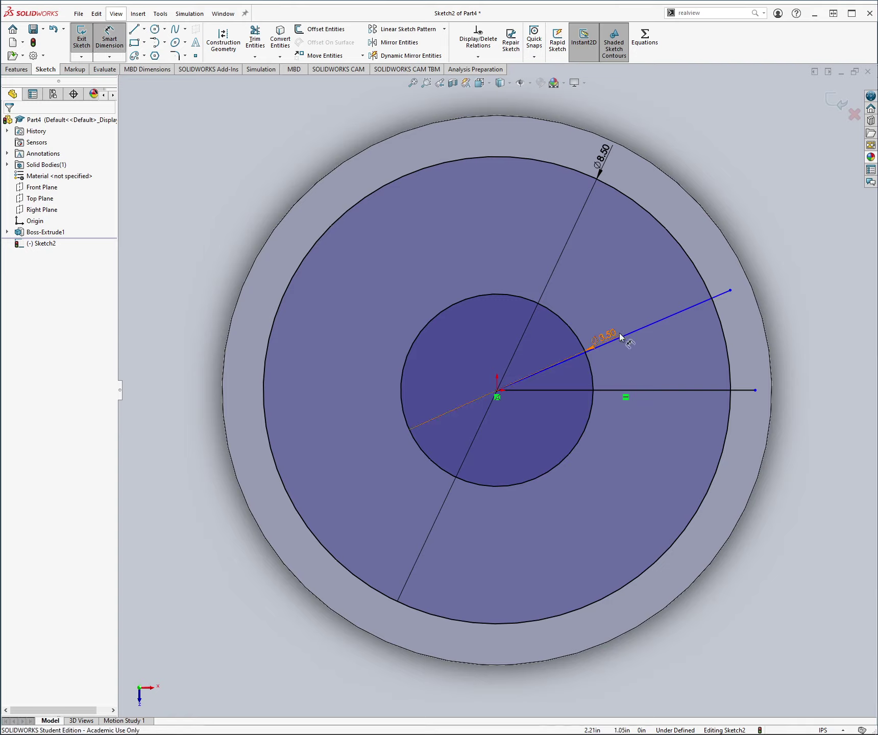
click(637, 335)
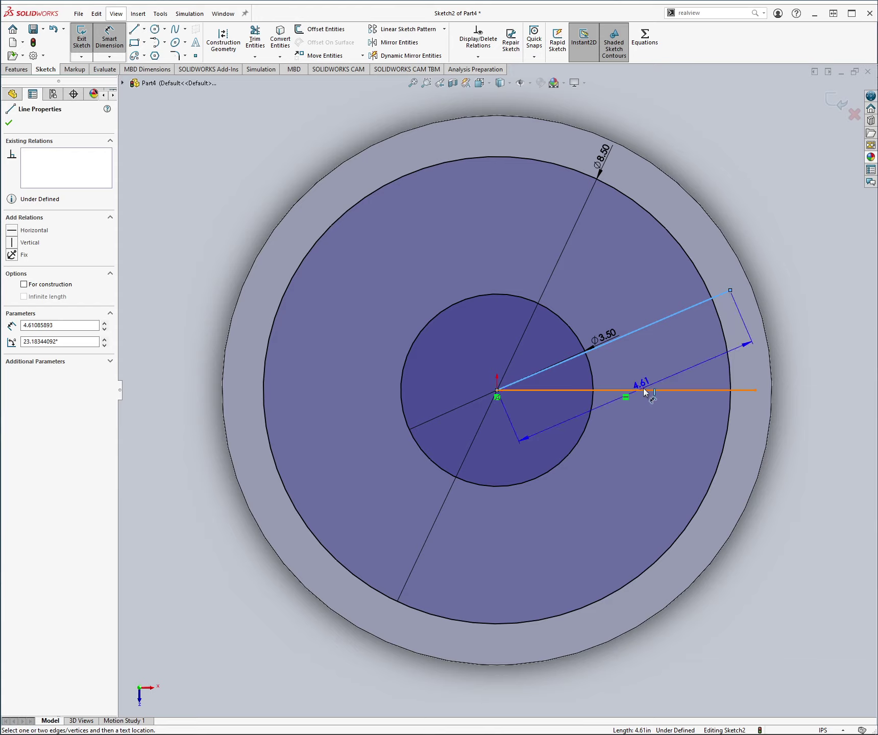
click(647, 390)
click(655, 365)
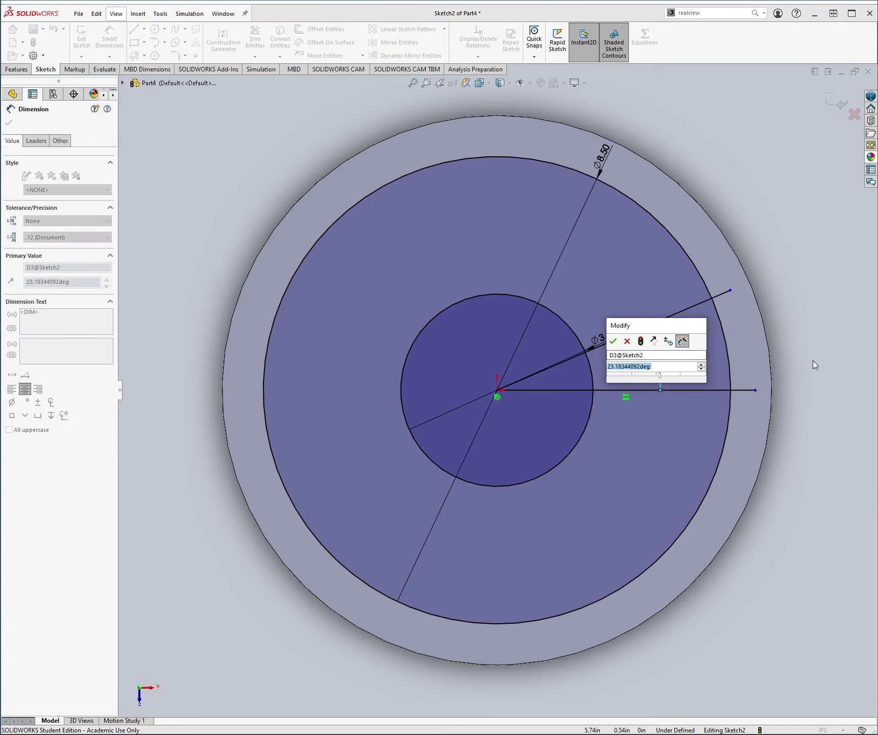
text(22.5)
key(Return)
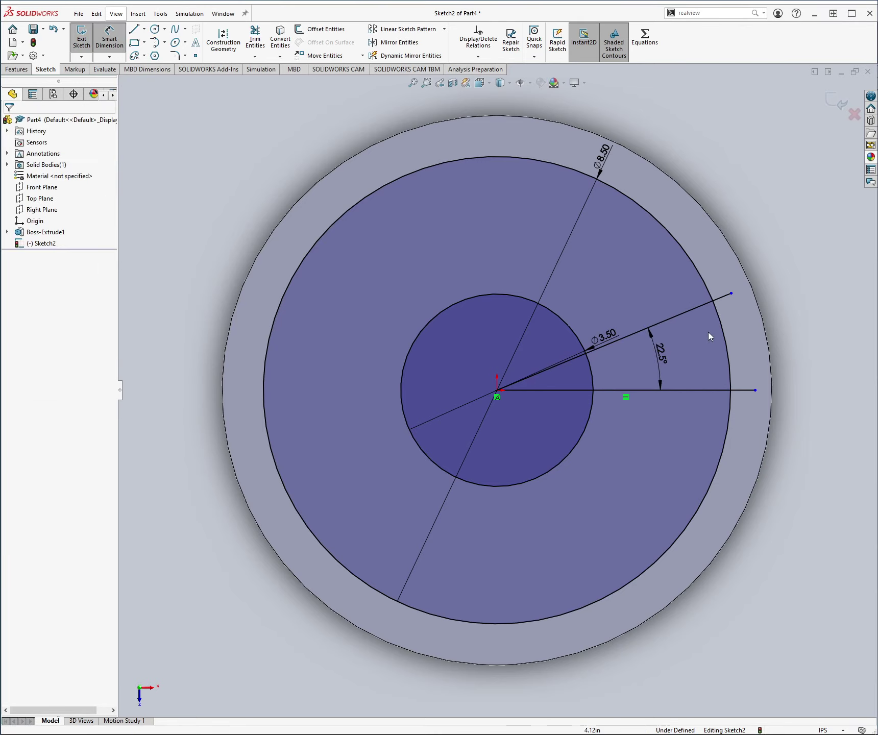
key(l)
- Drag the Ø3.50 and Ø8.50 diameter dimensions out to the right
click(497, 390)
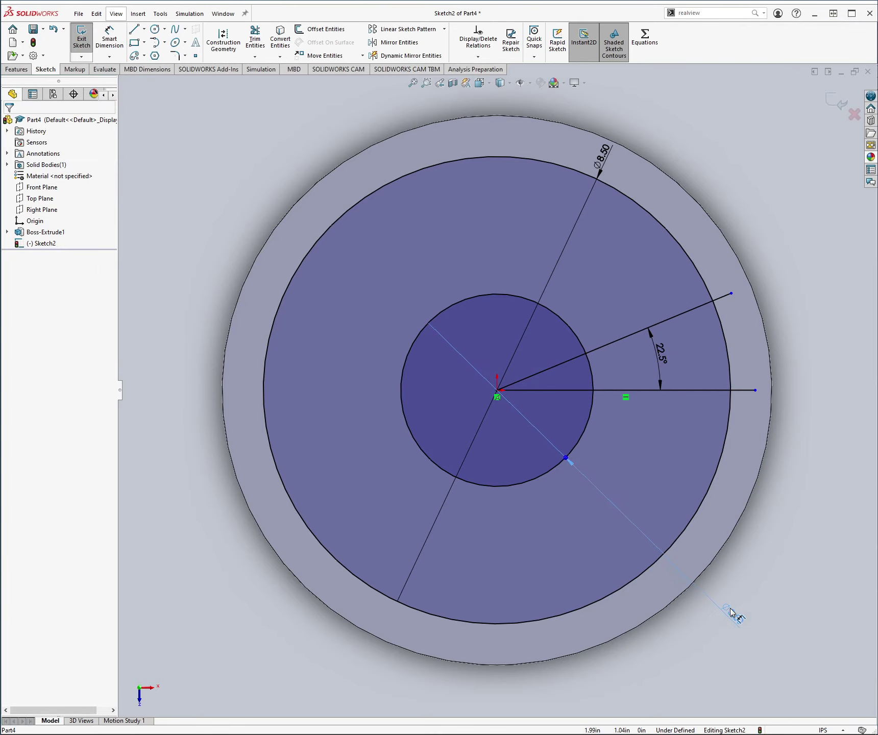
drag(733, 613, 735, 614)
mouse_move(603, 155)
mouse_down()
mouse_move(703, 135)
mouse_move(705, 166)
mouse_move(696, 159)
mouse_up()
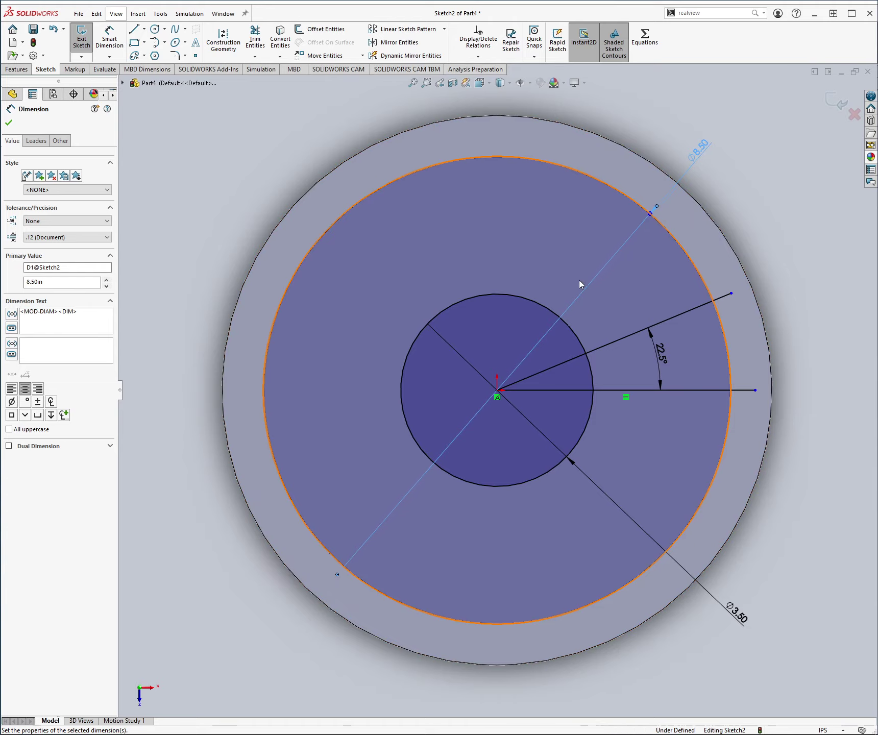
- Attempt power-trimming the circles and horizontal line, undoing the unwanted trims
click(252, 40)
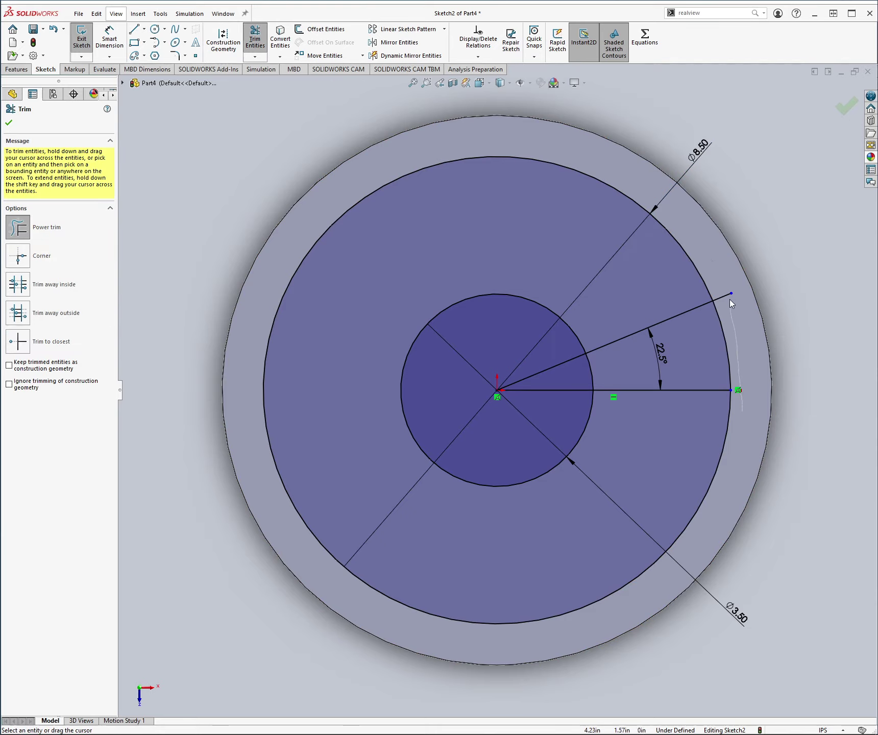
mouse_move(696, 267)
mouse_down()
mouse_move(623, 280)
mouse_move(569, 315)
mouse_move(552, 351)
mouse_move(552, 411)
mouse_up()
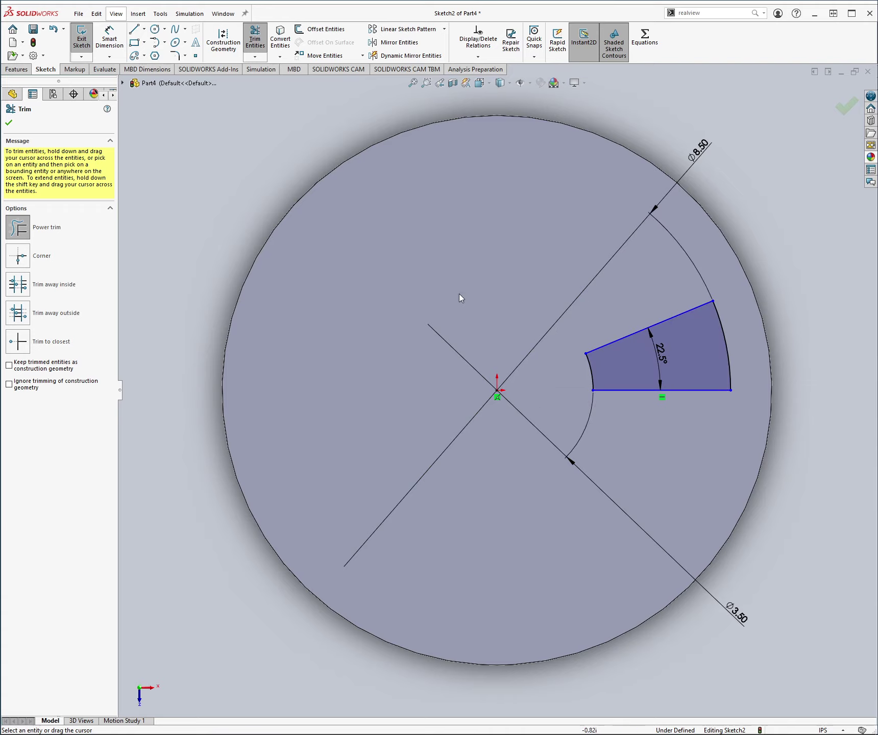
key(Escape)
key(ctrl+z)
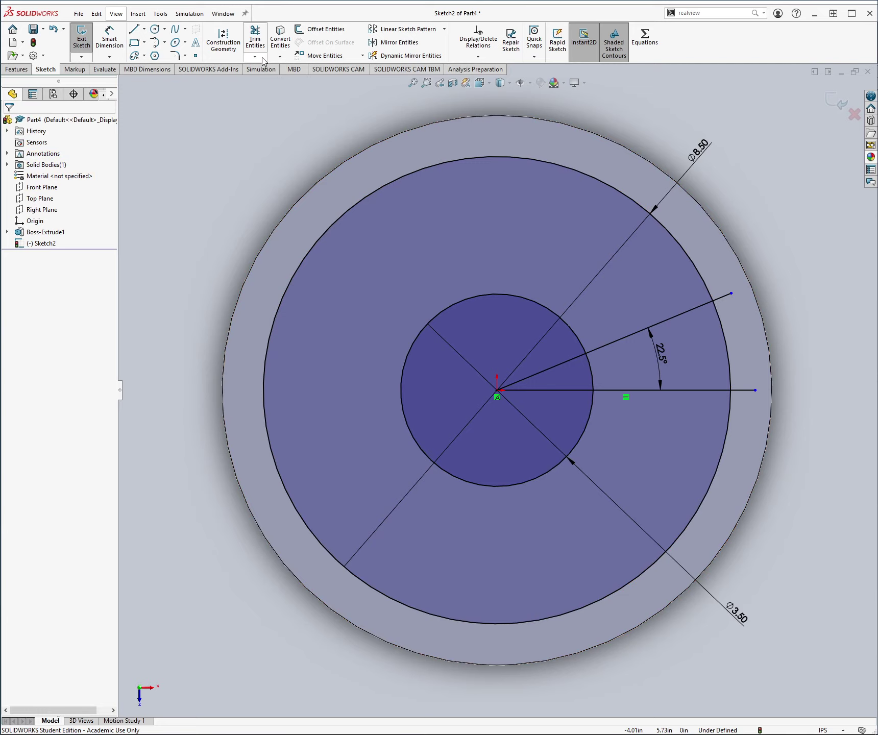
click(255, 39)
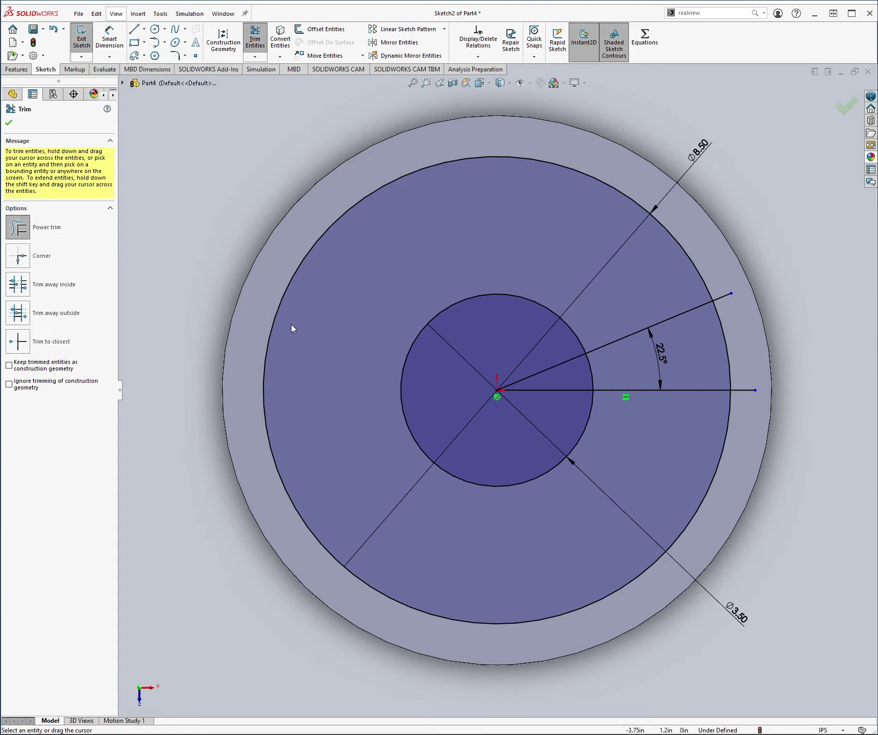
mouse_move(329, 518)
mouse_down()
mouse_move(296, 537)
mouse_move(329, 524)
mouse_up()
drag(267, 495, 290, 544)
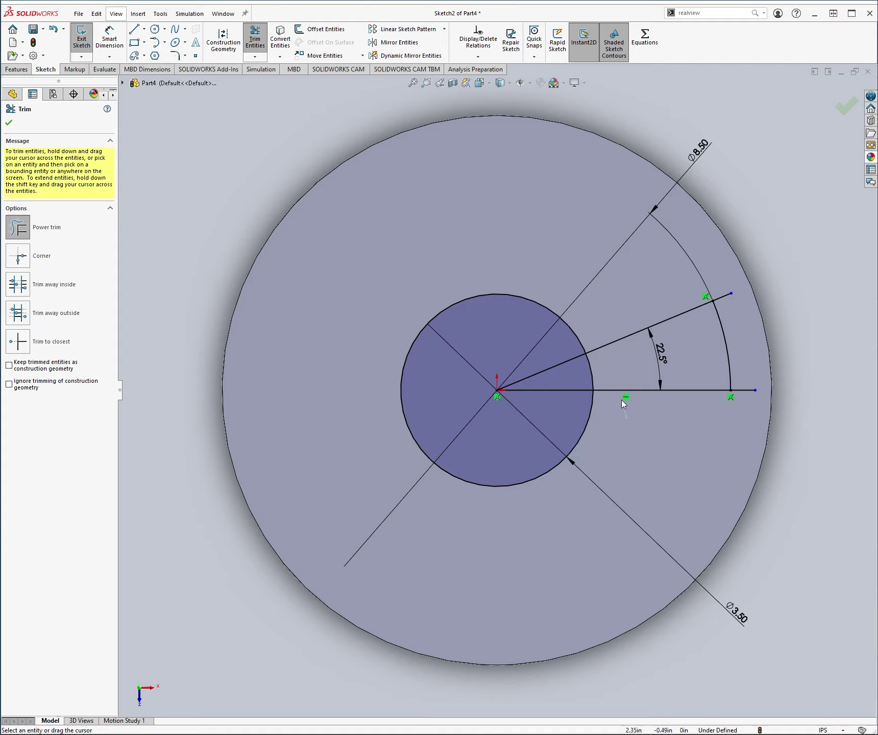
drag(622, 402, 613, 381)
key(ctrl+z)
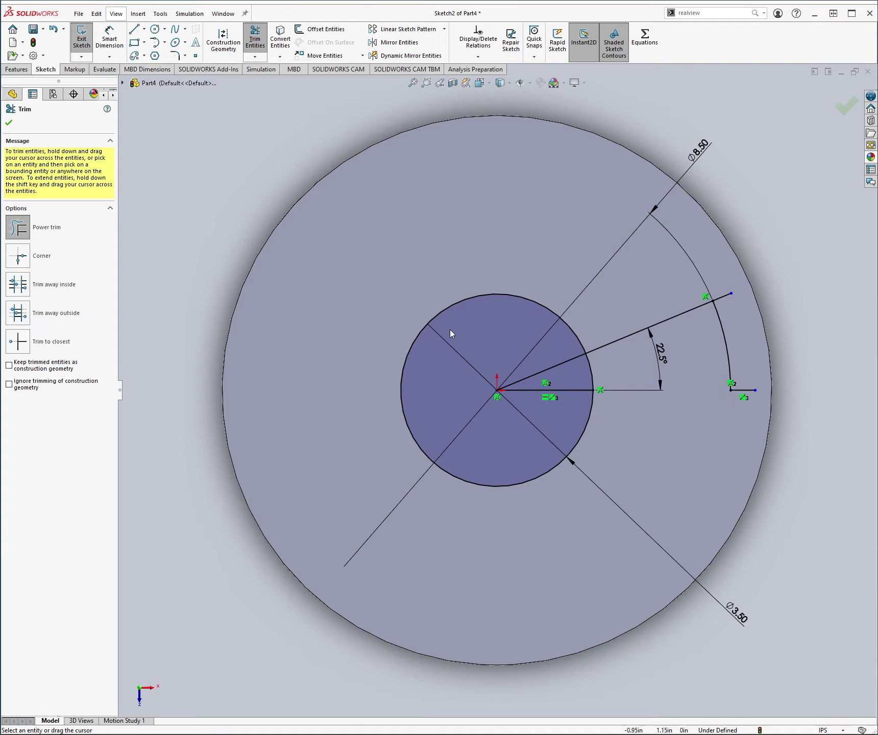
key(Escape)
key(ctrl+z)
click(290, 493)
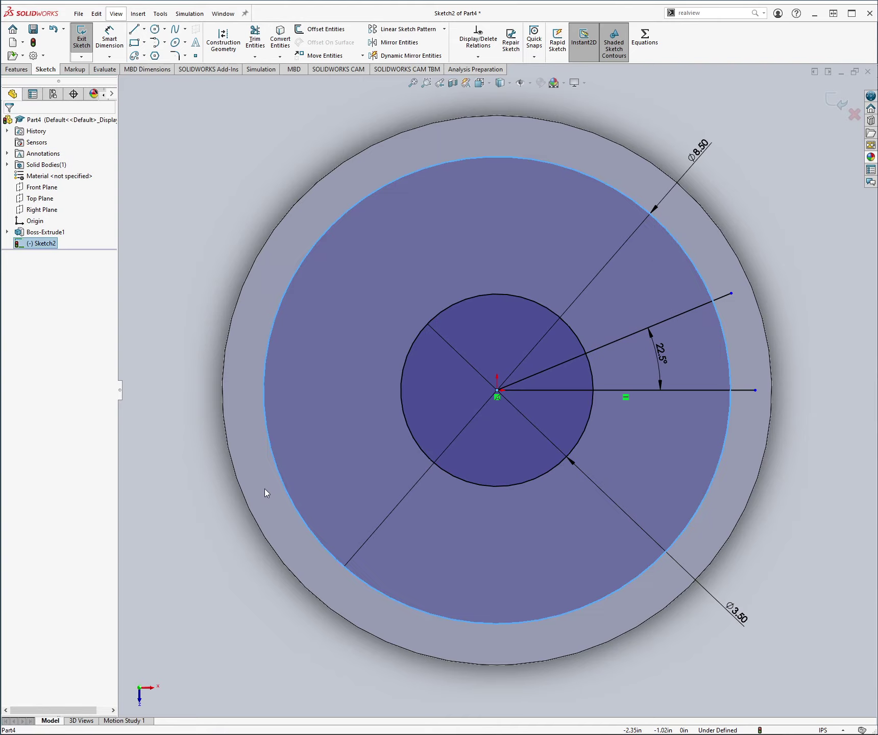
- Trim the outer and inner circle arcs and line ends down to a single 22.5° wedge
click(254, 38)
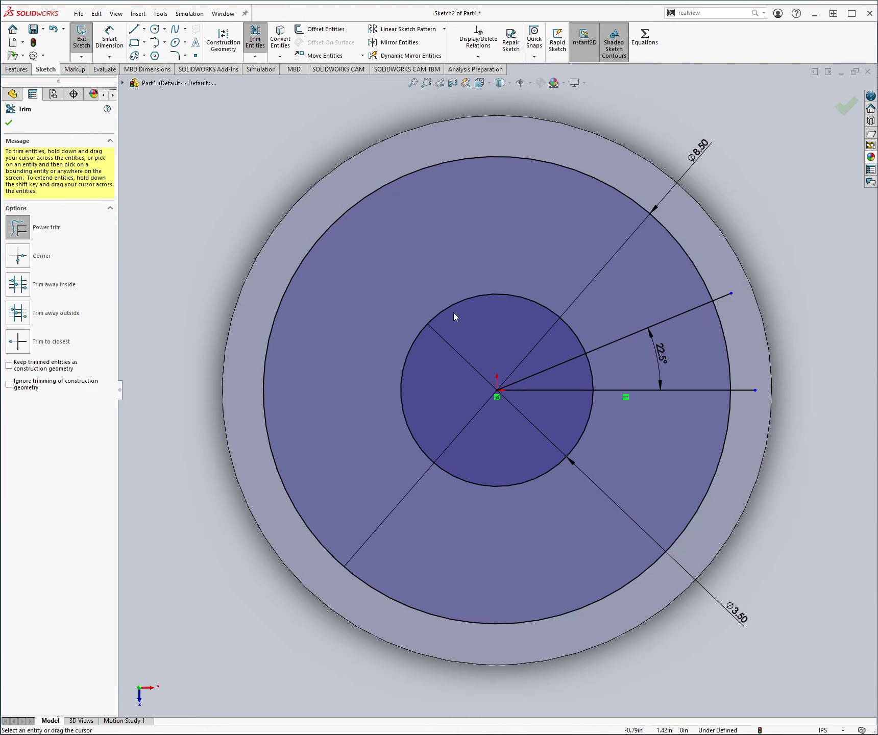
mouse_move(624, 178)
mouse_down()
mouse_move(619, 212)
mouse_move(600, 215)
mouse_up()
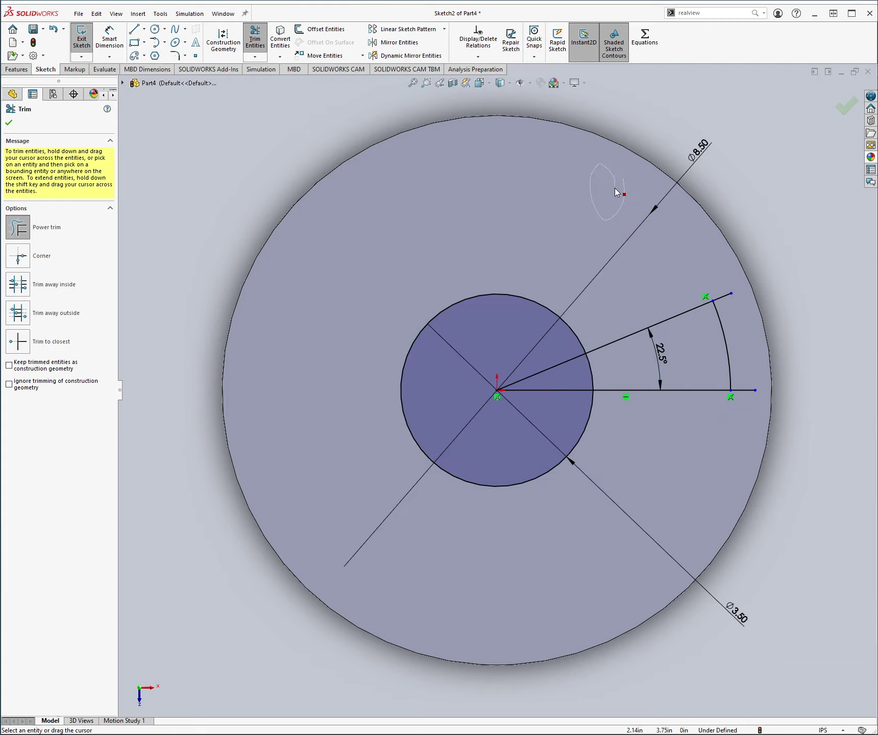
key(ctrl+z)
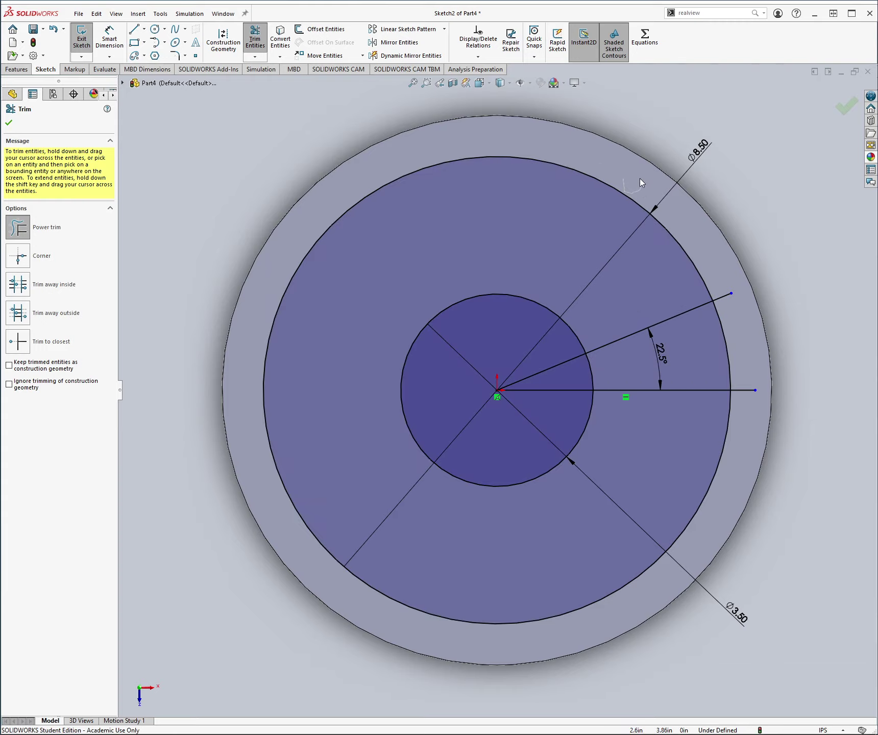
mouse_move(639, 178)
mouse_down()
mouse_move(628, 209)
mouse_move(633, 201)
mouse_up()
key(ctrl+z)
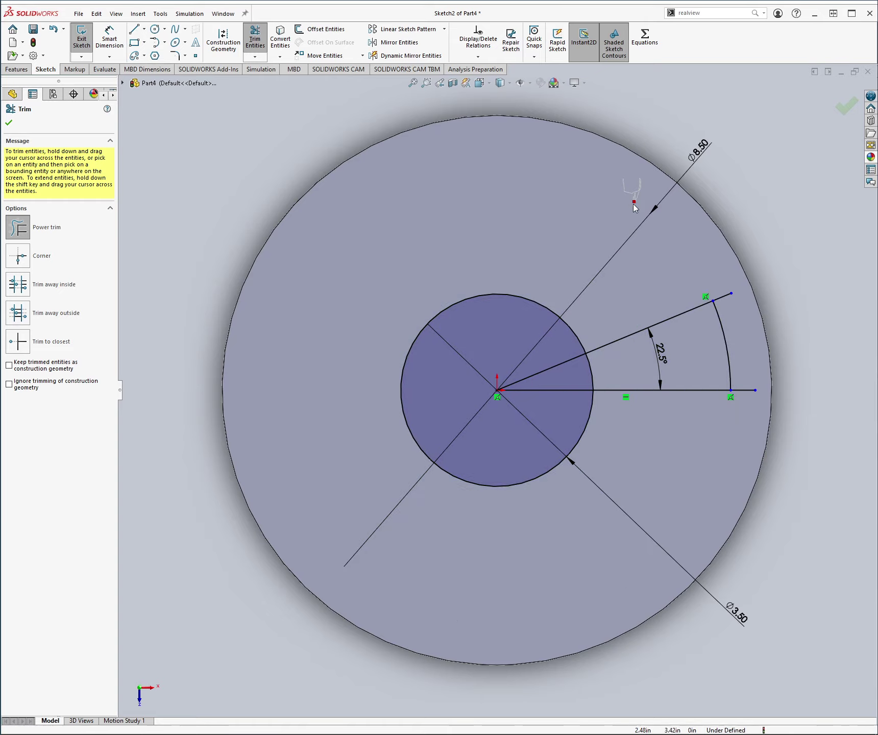
key(ctrl+z)
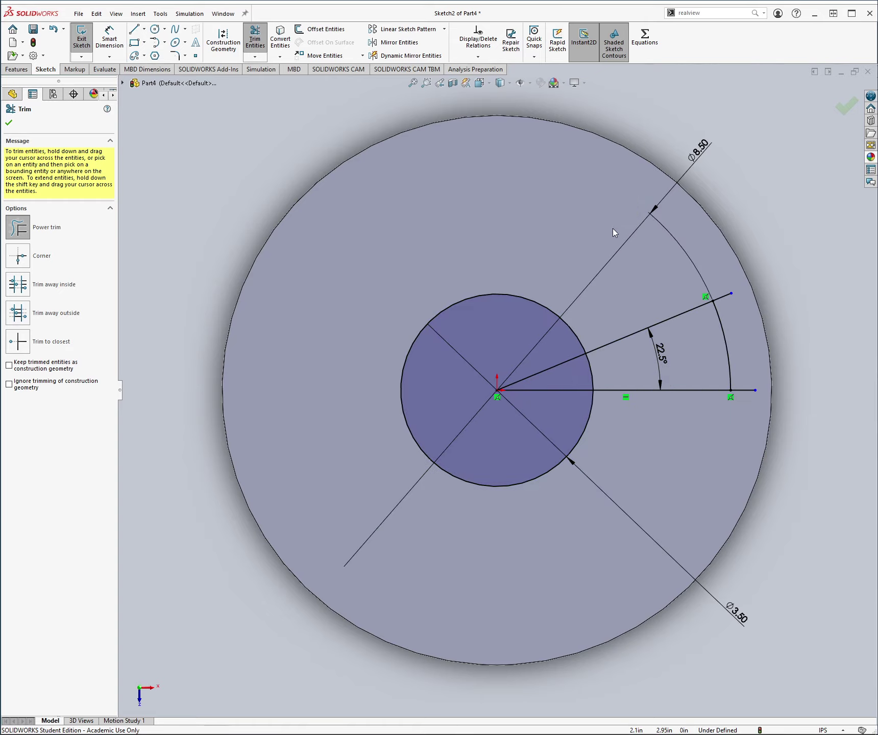
key(f)
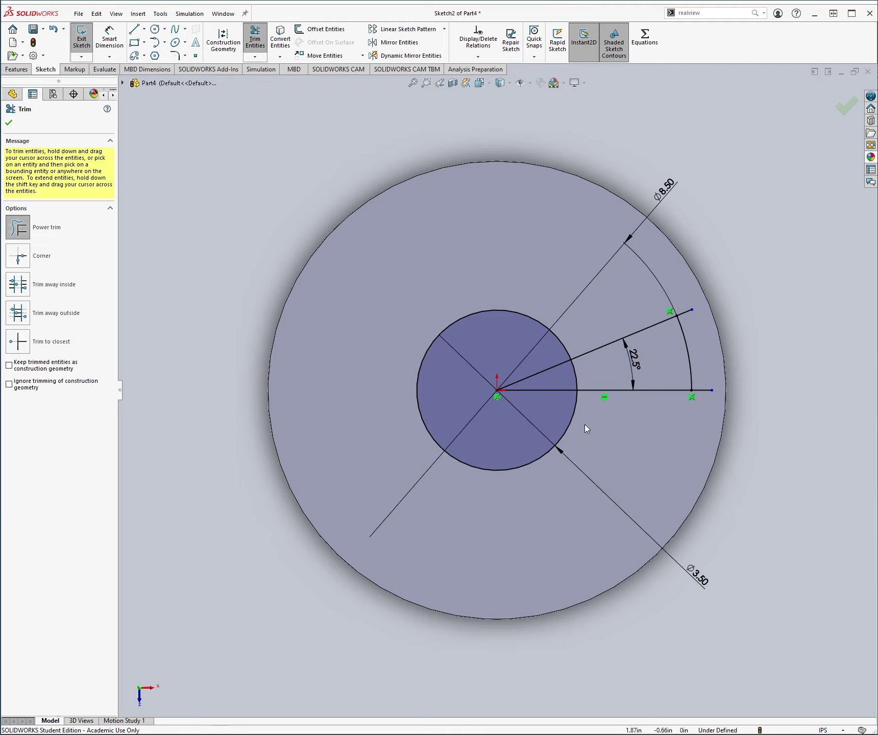
drag(585, 424, 541, 376)
mouse_move(699, 398)
mouse_down()
mouse_move(708, 366)
mouse_move(685, 306)
mouse_up()
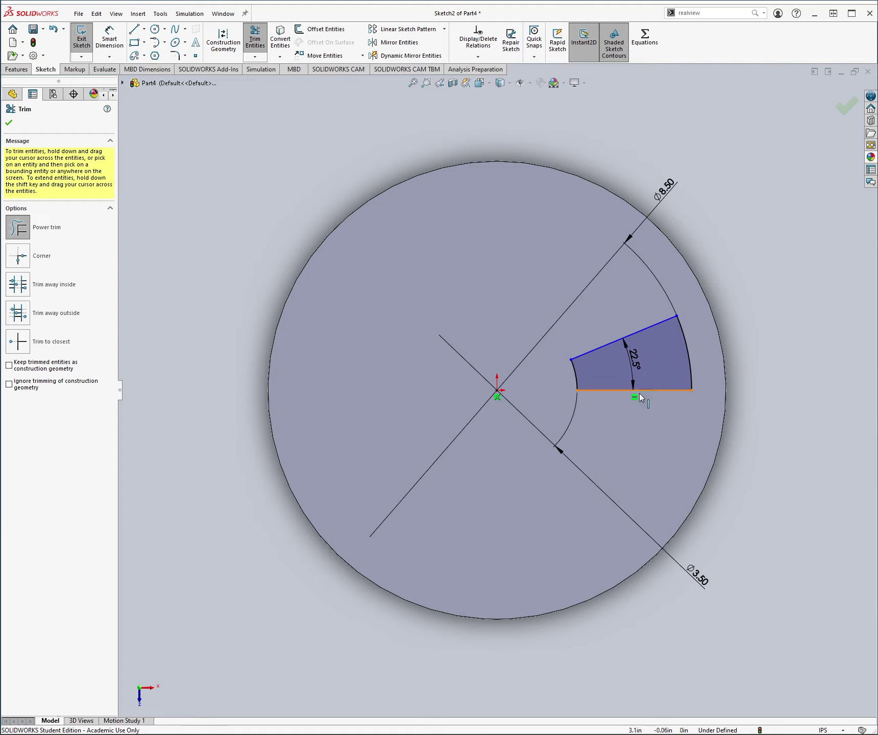
- Exit and reopen Sketch2 for editing, moving the 22.5° dimension right of the wedge
click(80, 40)
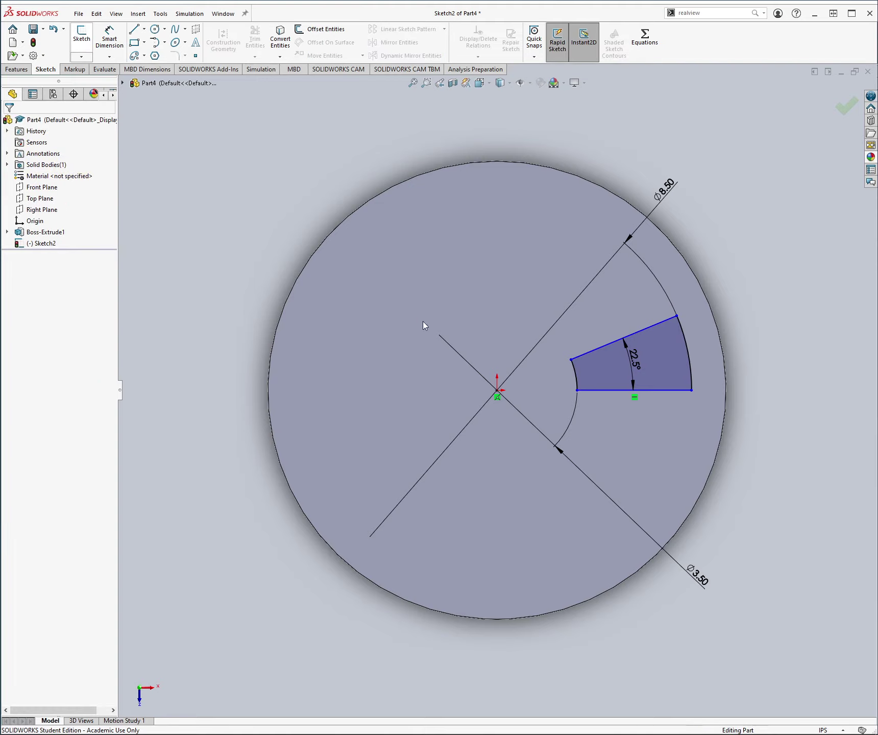
right_click(46, 244)
click(59, 210)
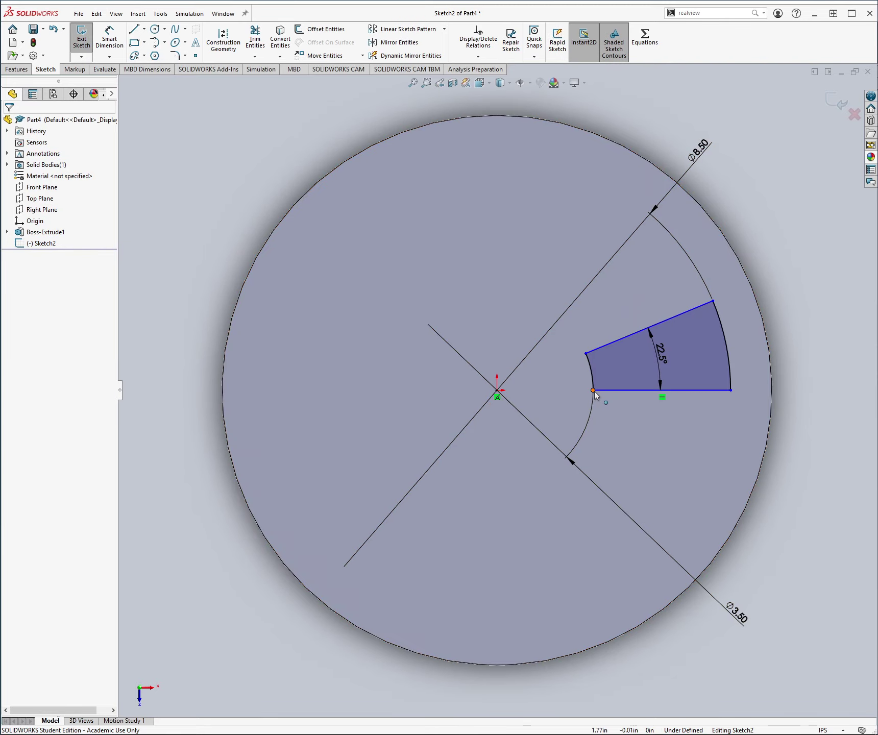
drag(661, 352, 842, 344)
- Make the bottom and slanted wedge edges coincident with the centre point
click(598, 390)
ctrl+click(325, 352)
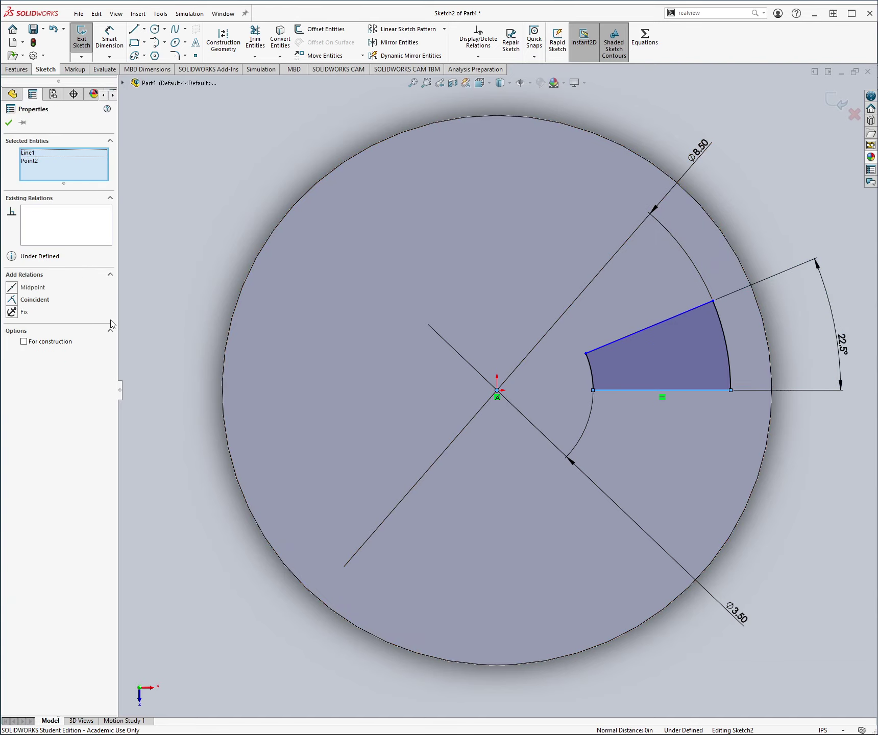
click(12, 304)
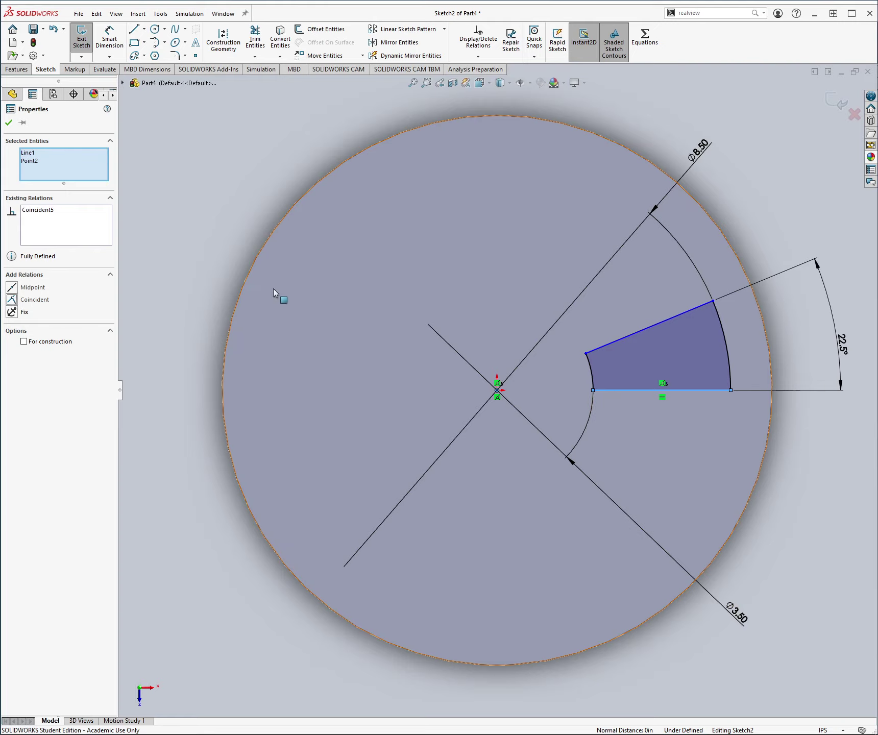
click(9, 123)
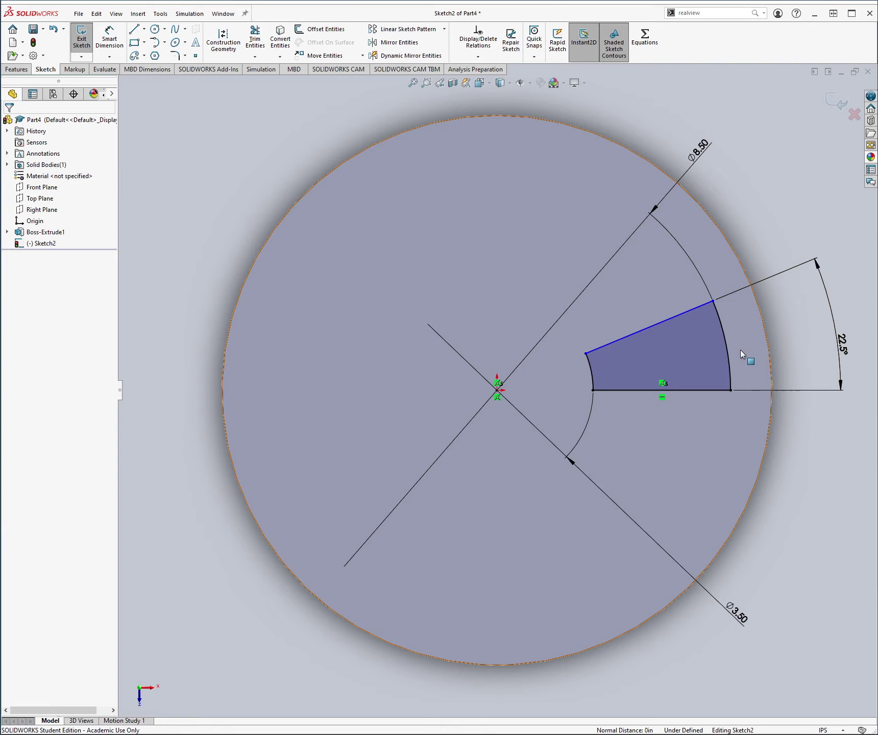
click(638, 335)
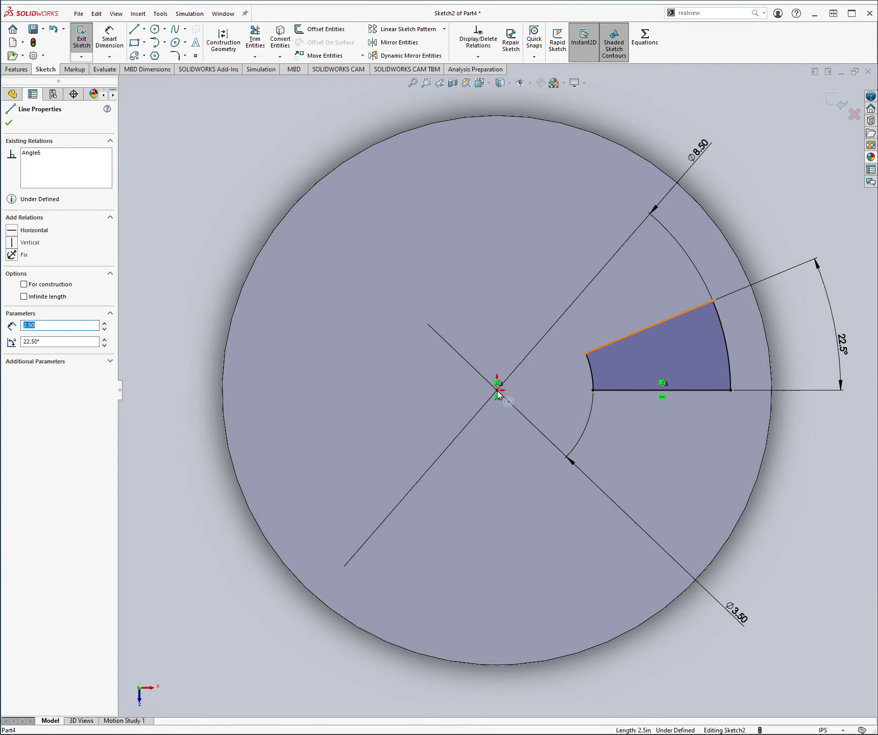
ctrl+click(498, 390)
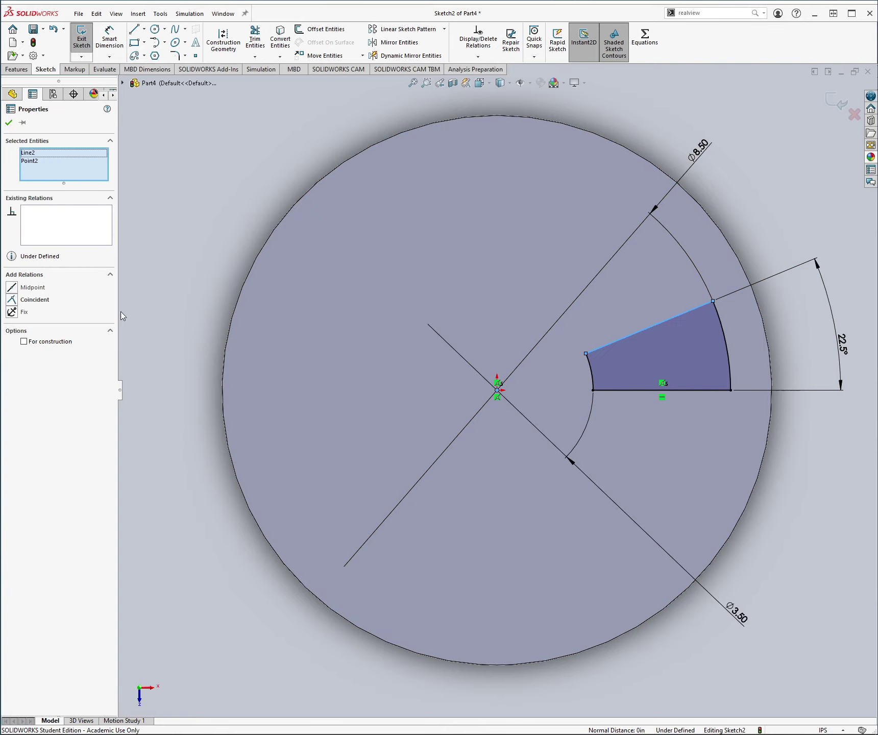
click(12, 300)
click(8, 123)
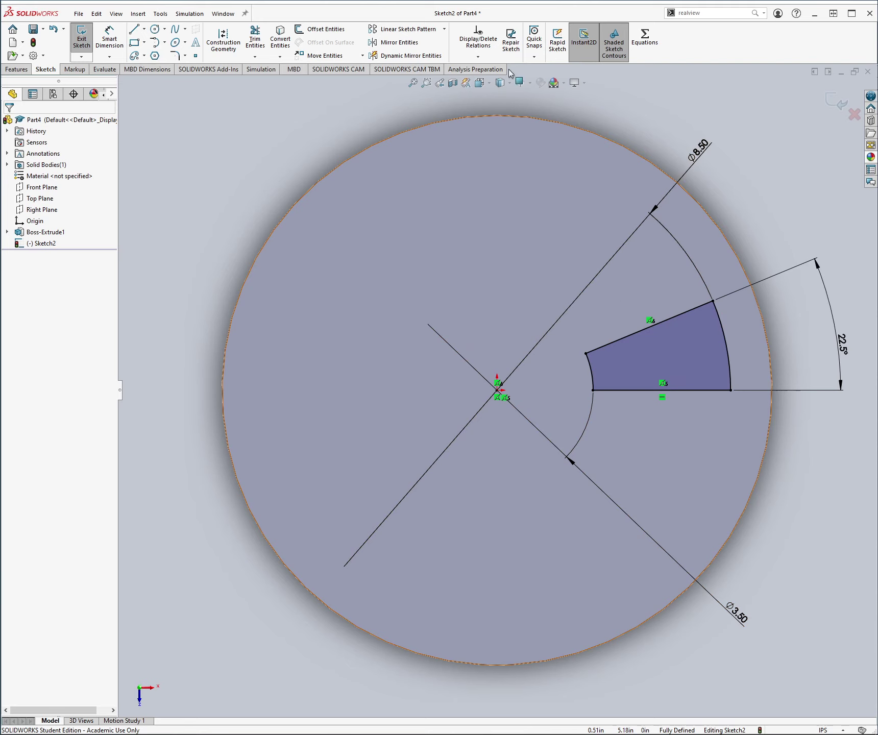
- Circular-pattern the wedge outline into 8 equally spaced copies over 360°
click(444, 29)
click(416, 55)
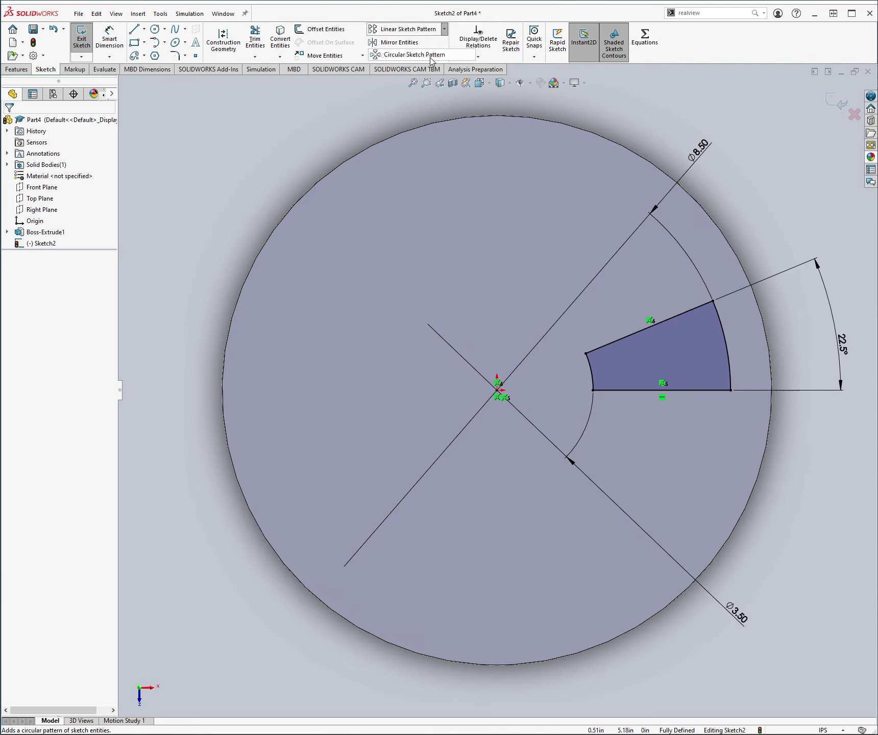
click(667, 365)
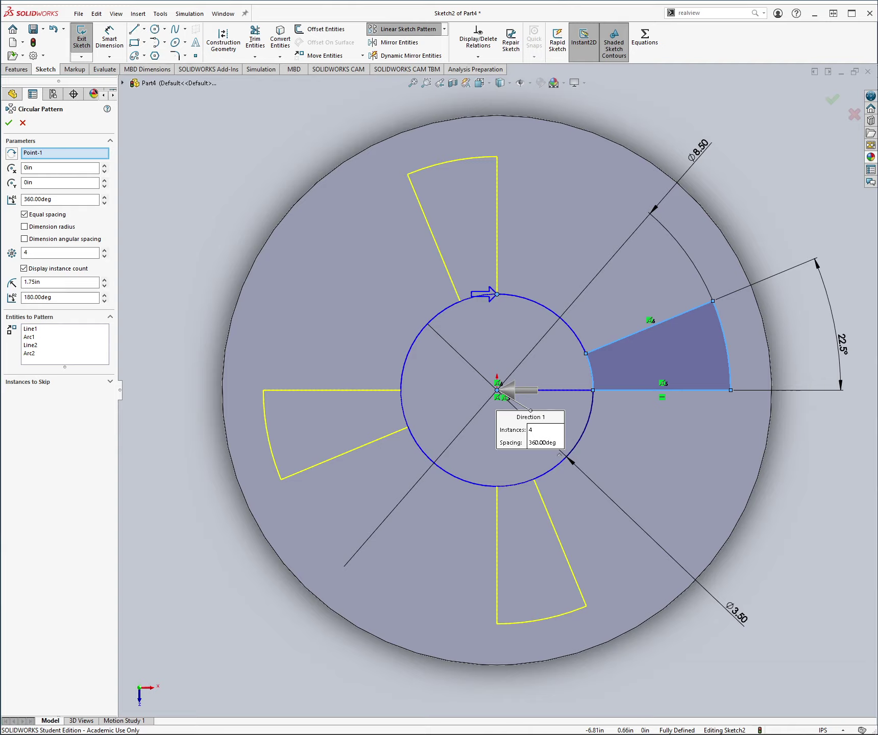
click(49, 252)
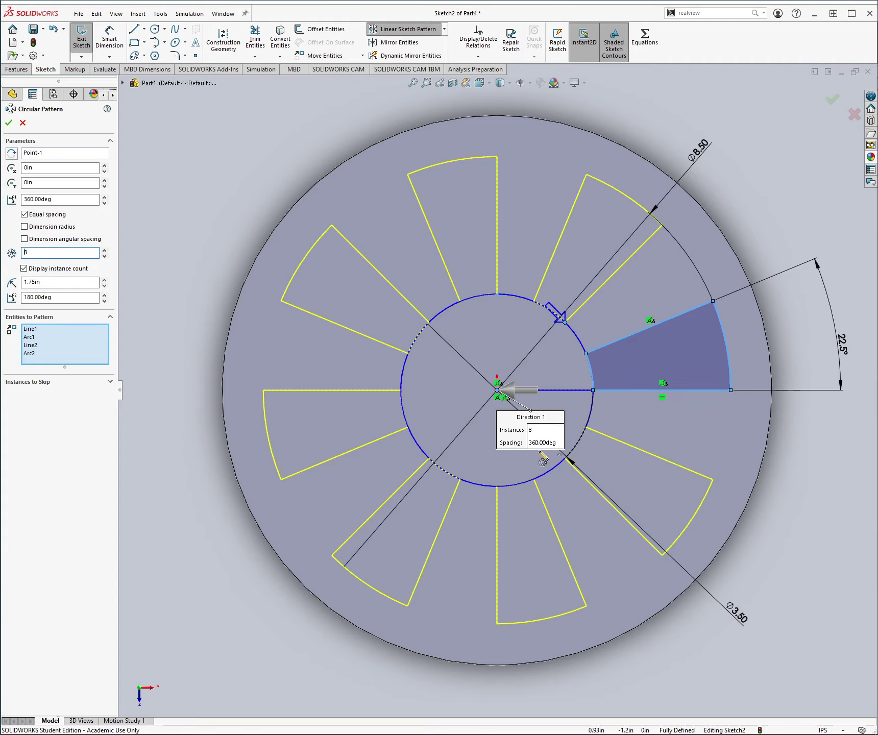
click(8, 123)
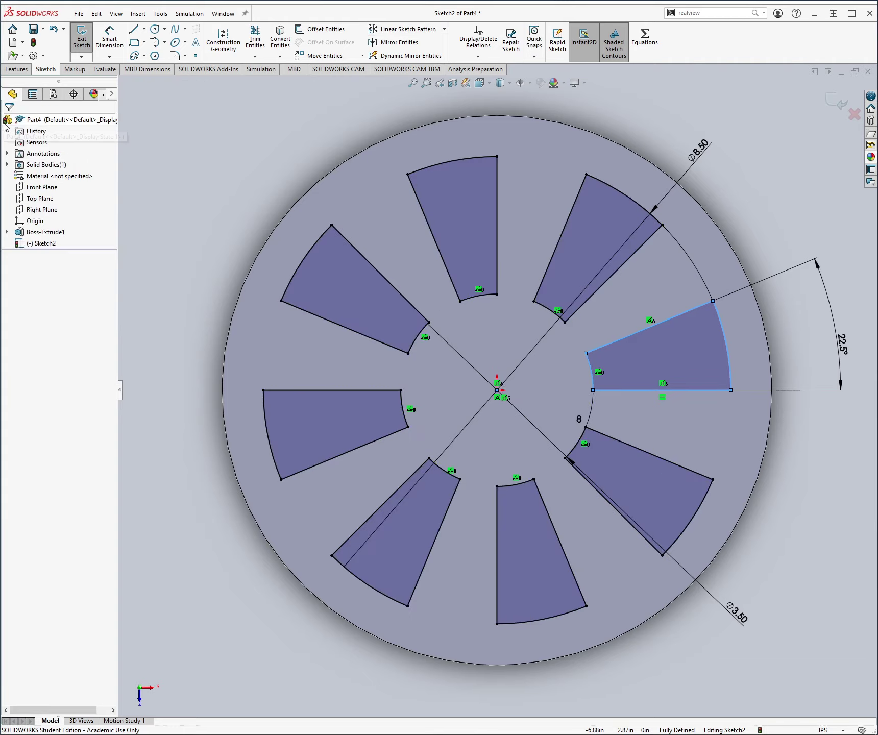
click(194, 198)
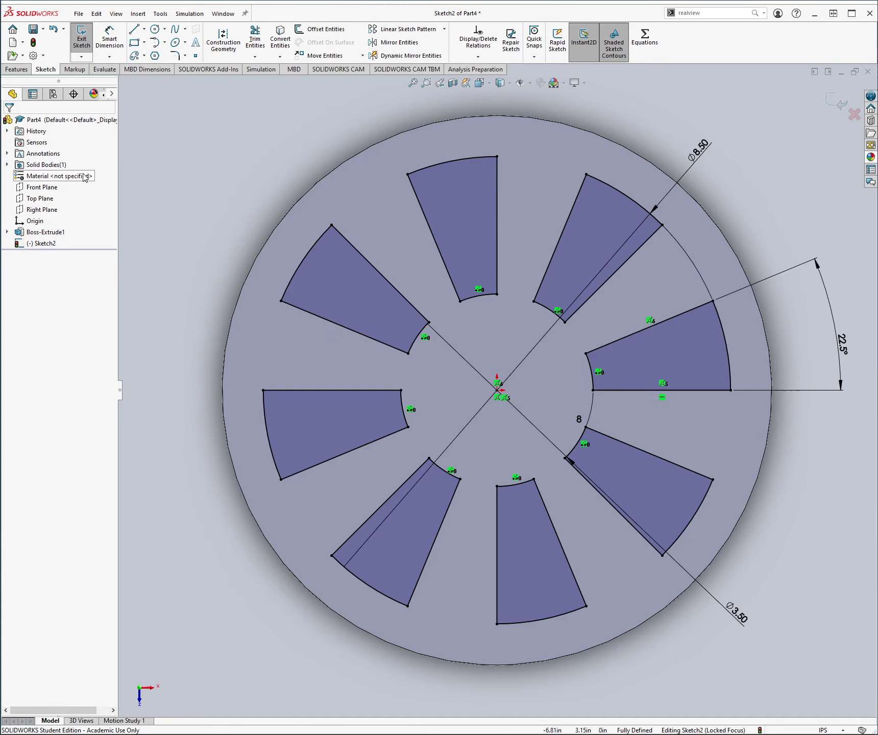
- Extrude-cut Sketch2's eight wedges 0.25 in deep into the disc face
click(80, 38)
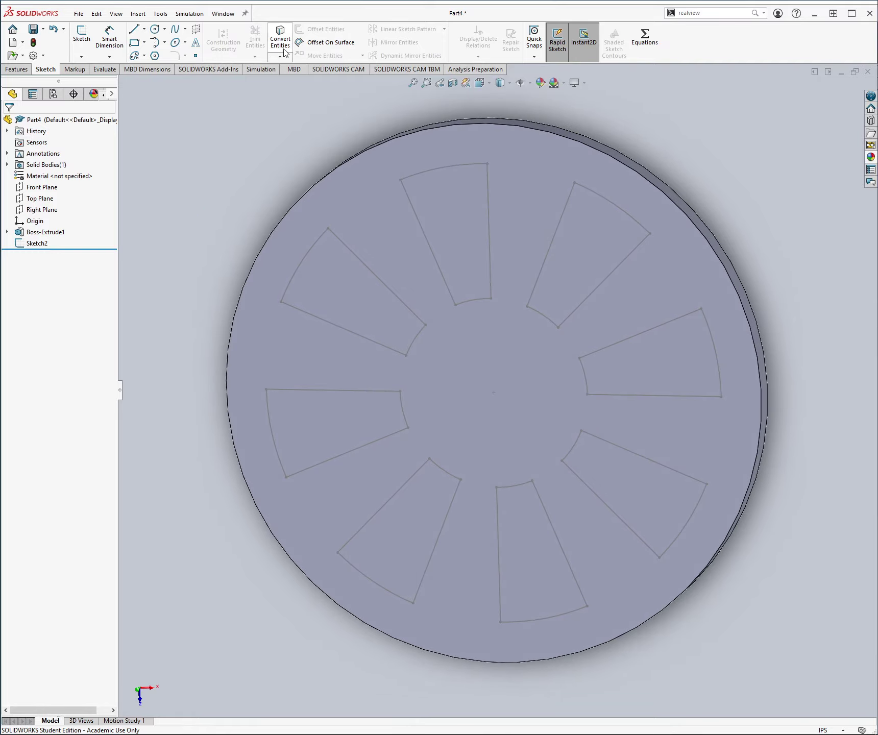
click(17, 68)
click(210, 41)
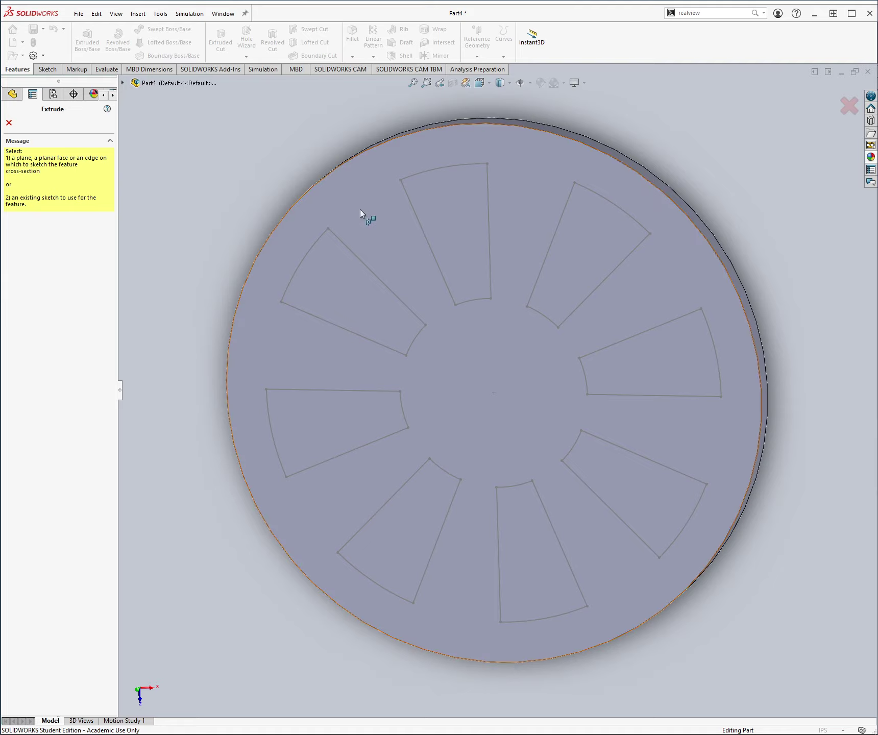
click(123, 83)
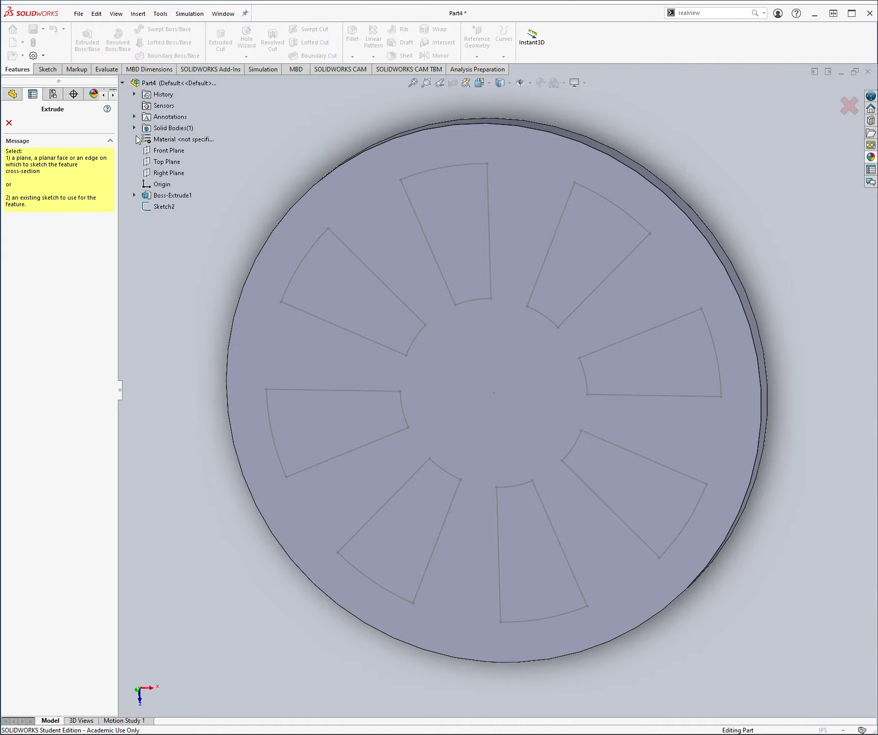
click(146, 207)
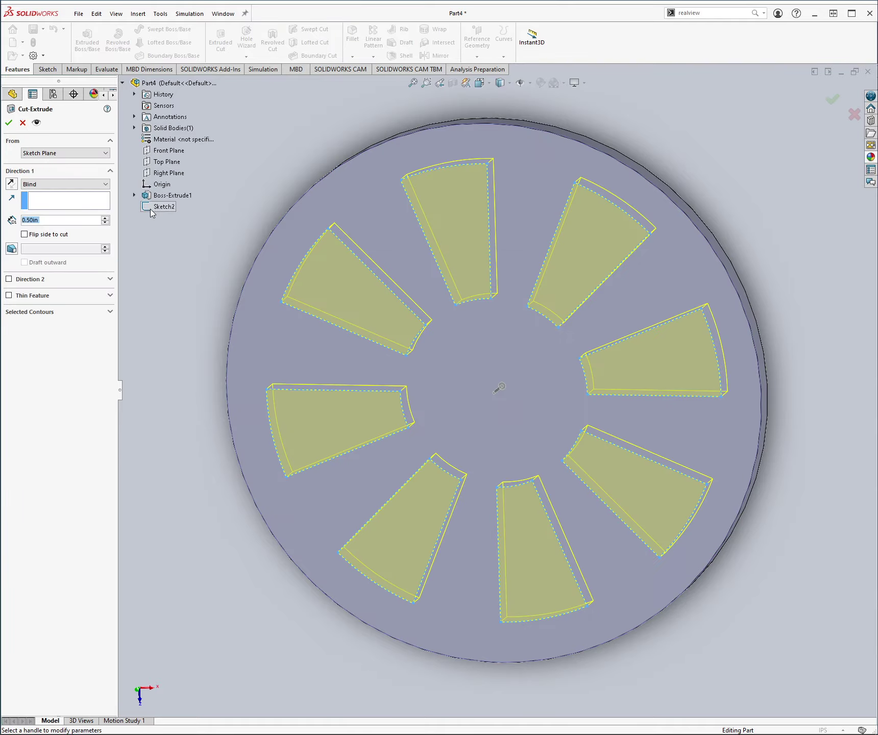
middle_drag(363, 204, 449, 238)
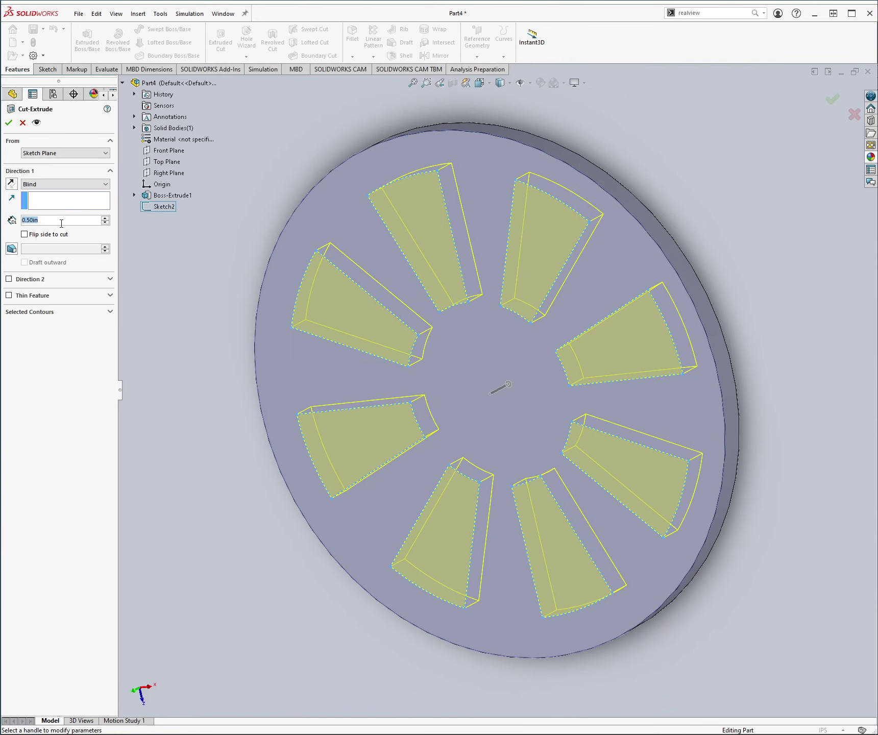
text(0.25)
key(Return)
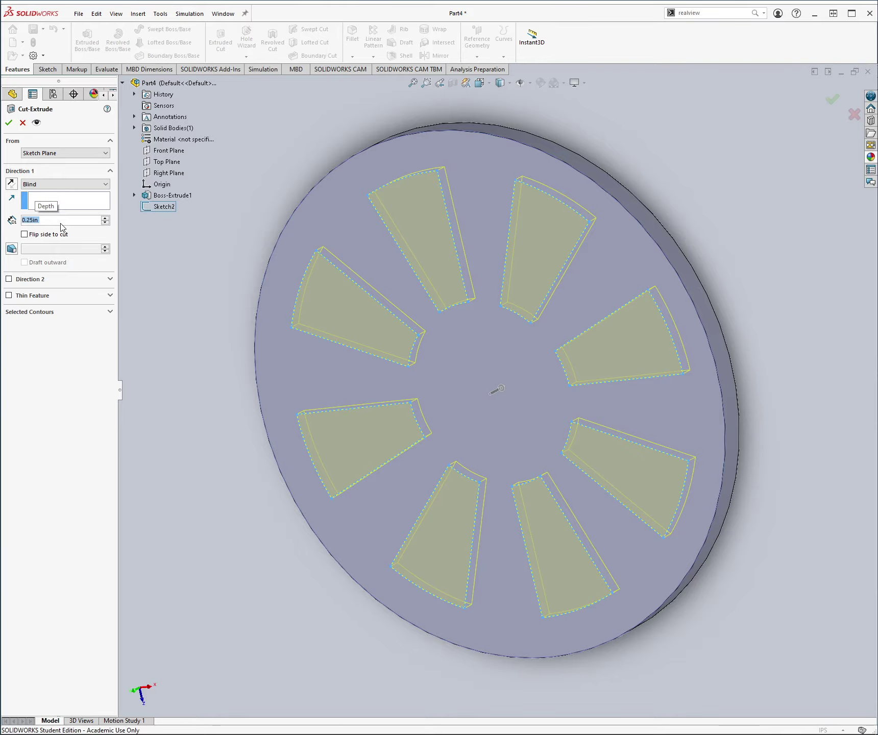
key(Return)
middle_drag(324, 245, 263, 256)
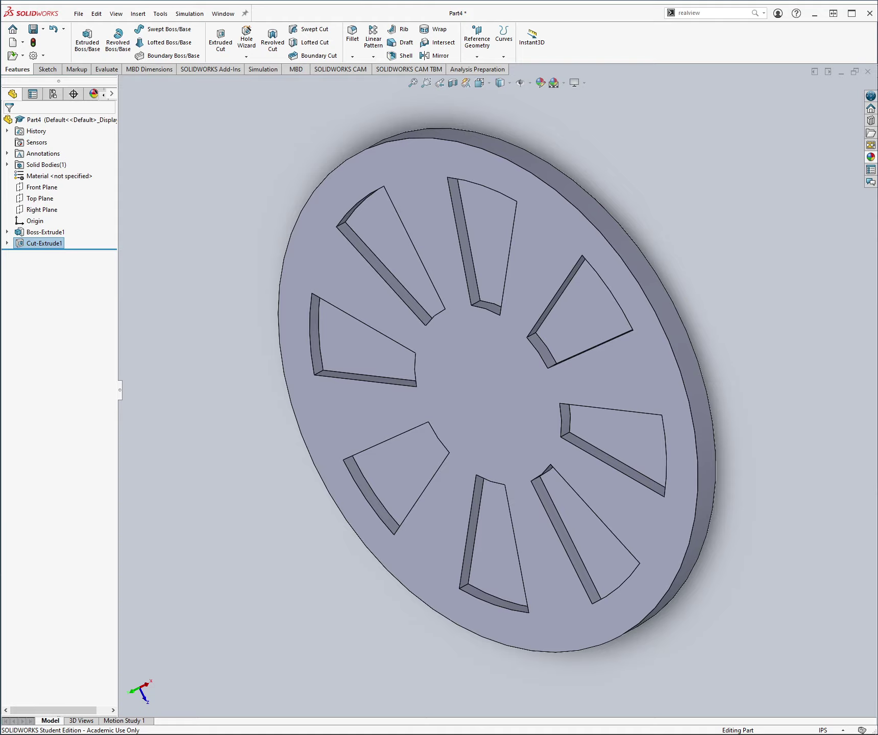
- Start a new sketch on the disc's pocketed front face
middle_drag(226, 411, 207, 388)
click(140, 306)
click(47, 68)
click(81, 34)
click(489, 397)
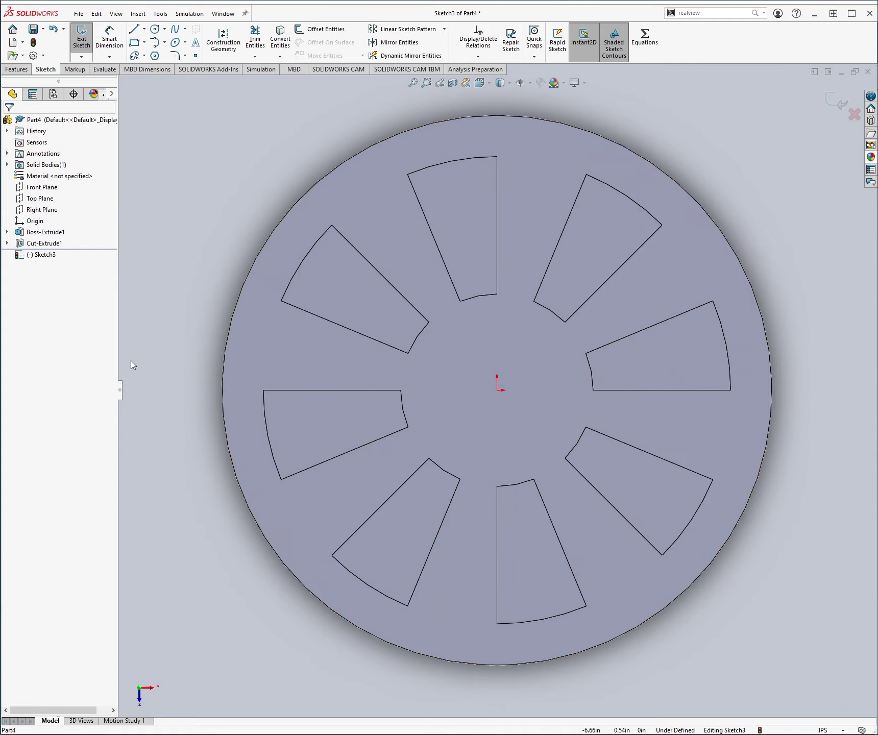
- Expand the pocket cut in the tree, orbit to check pocket depth, then return to face-on view
click(10, 244)
click(7, 243)
click(7, 243)
click(227, 261)
middle_drag(228, 261, 281, 229)
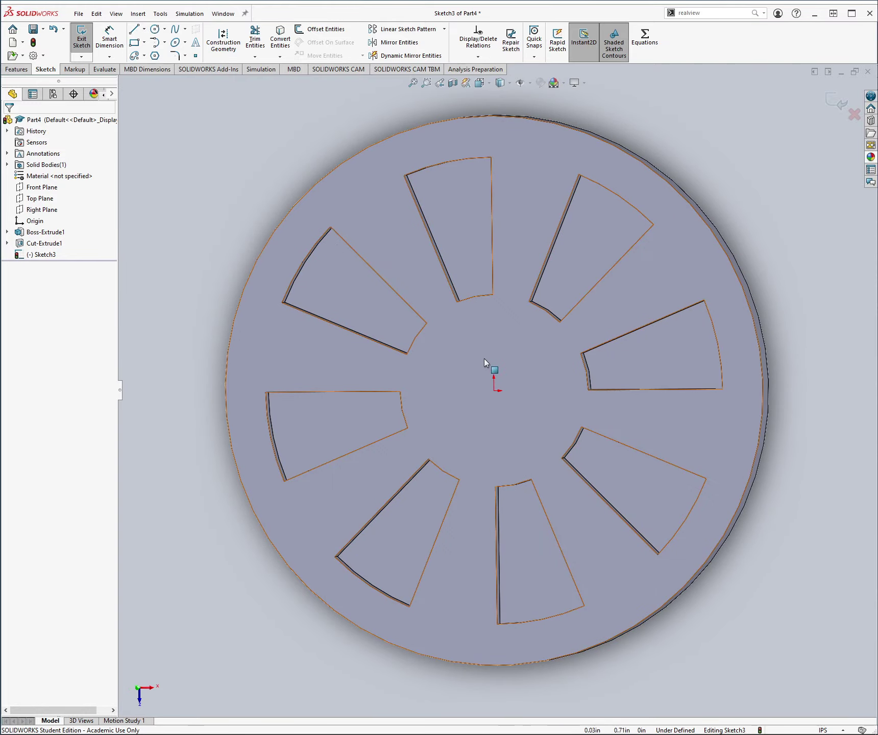
middle_drag(275, 288, 345, 341)
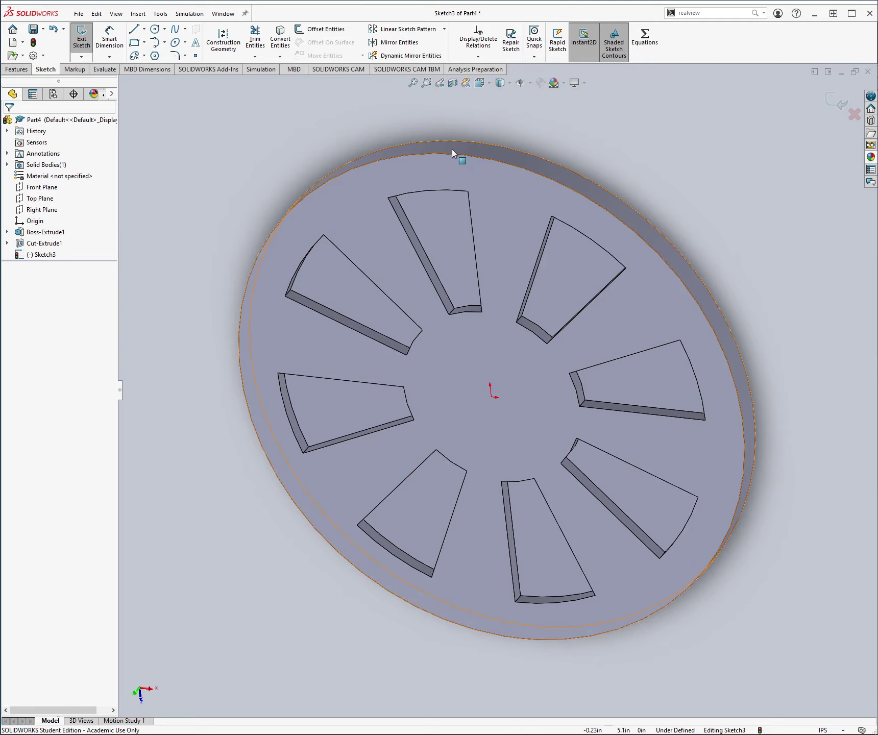
click(440, 83)
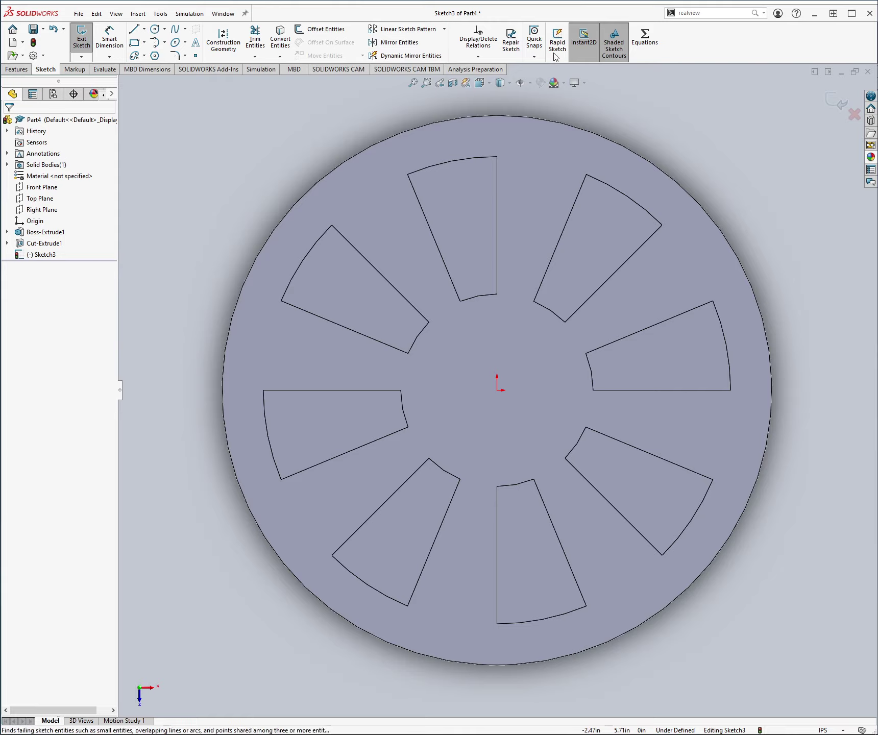
click(693, 15)
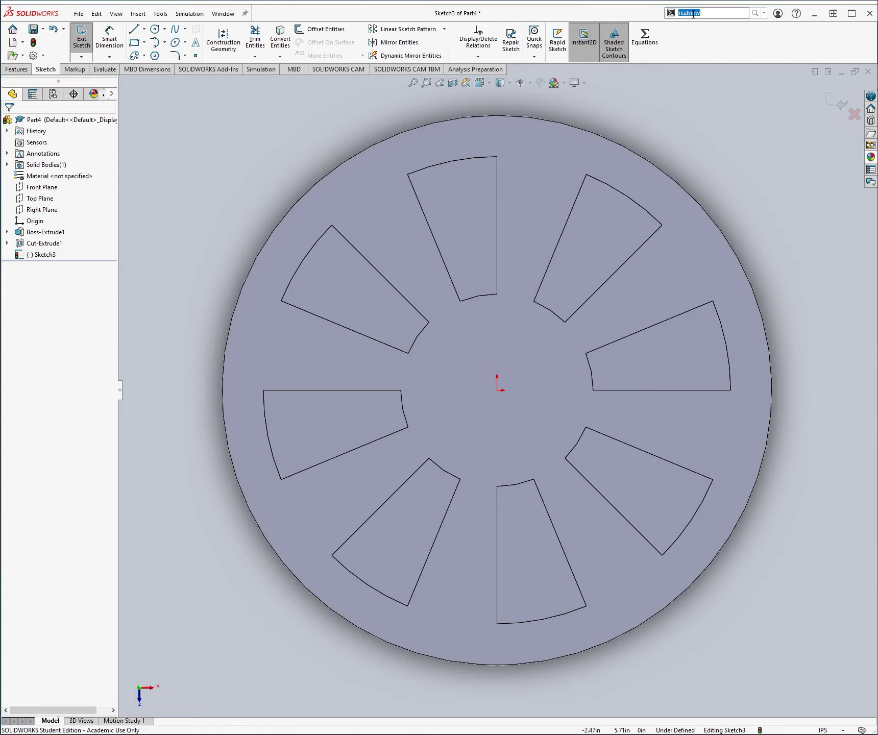
key(BackSpace)
text(dyn)
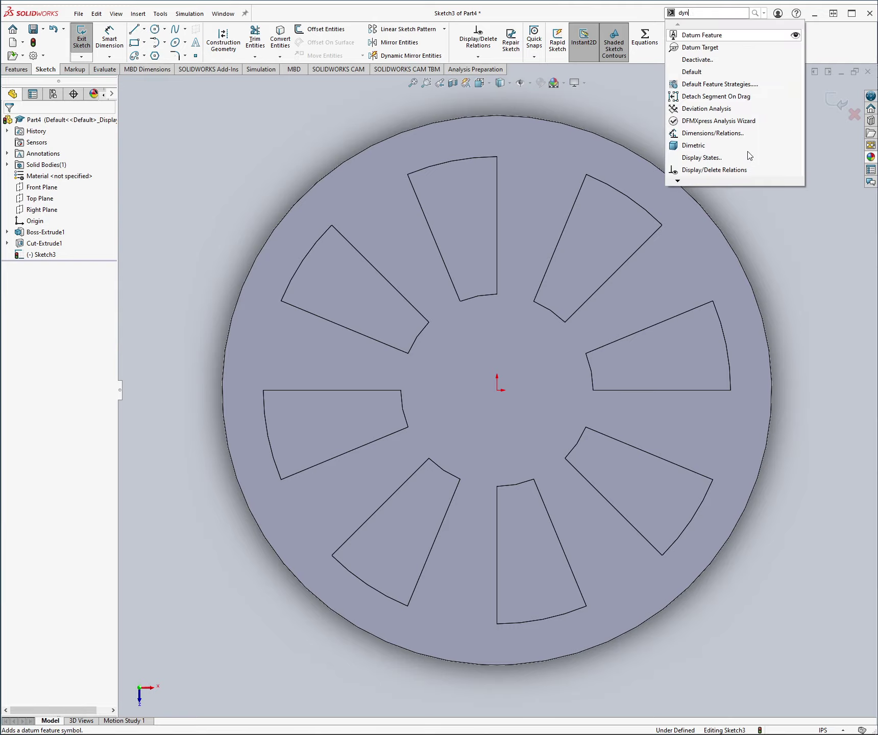
text(amic mirror)
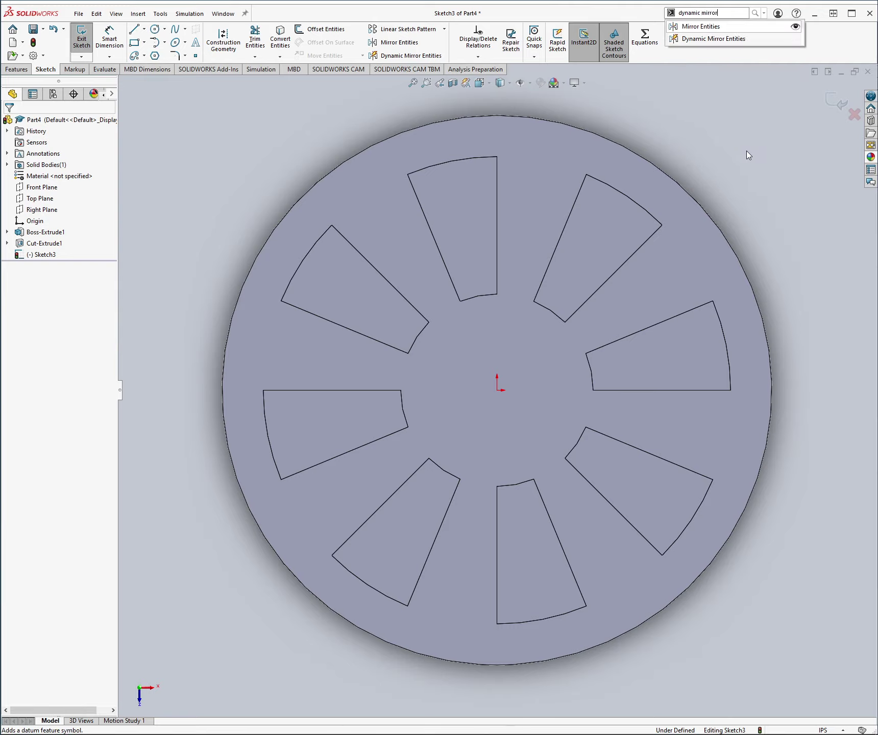
click(756, 58)
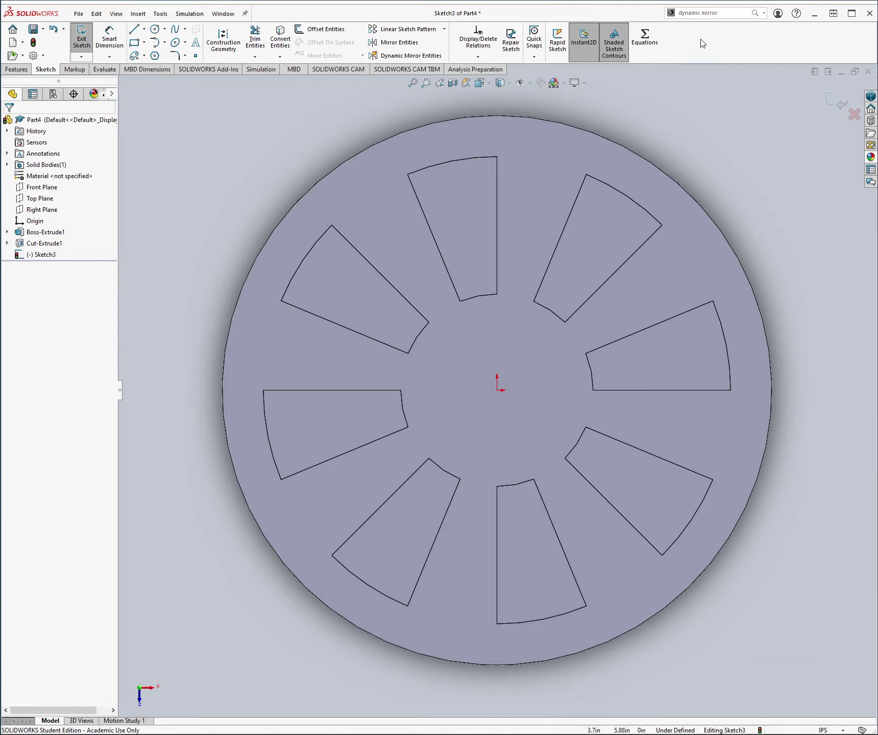
click(764, 13)
click(730, 37)
click(764, 13)
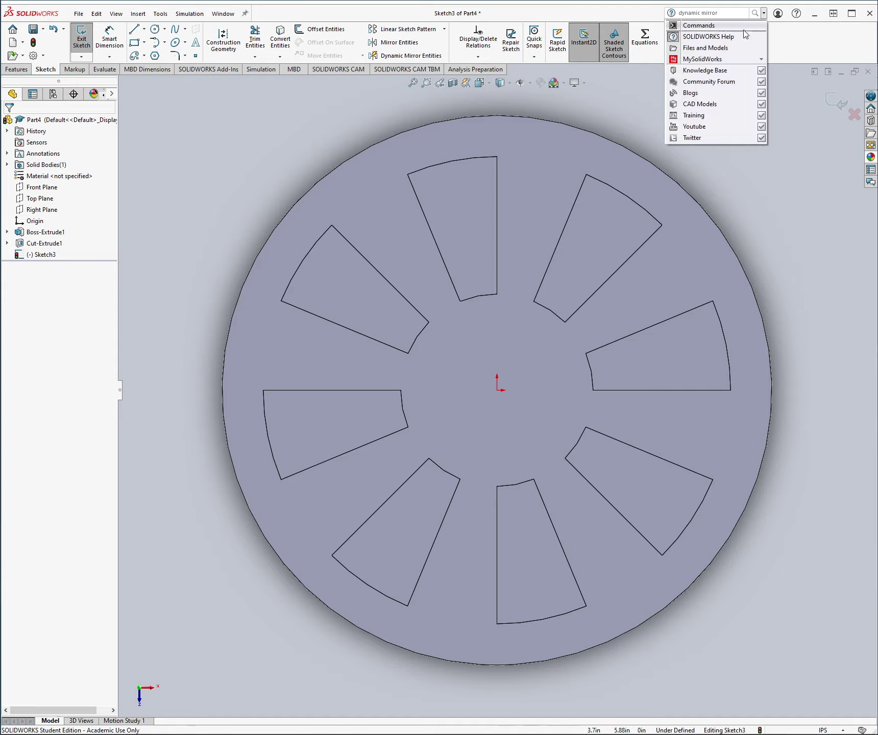
click(699, 29)
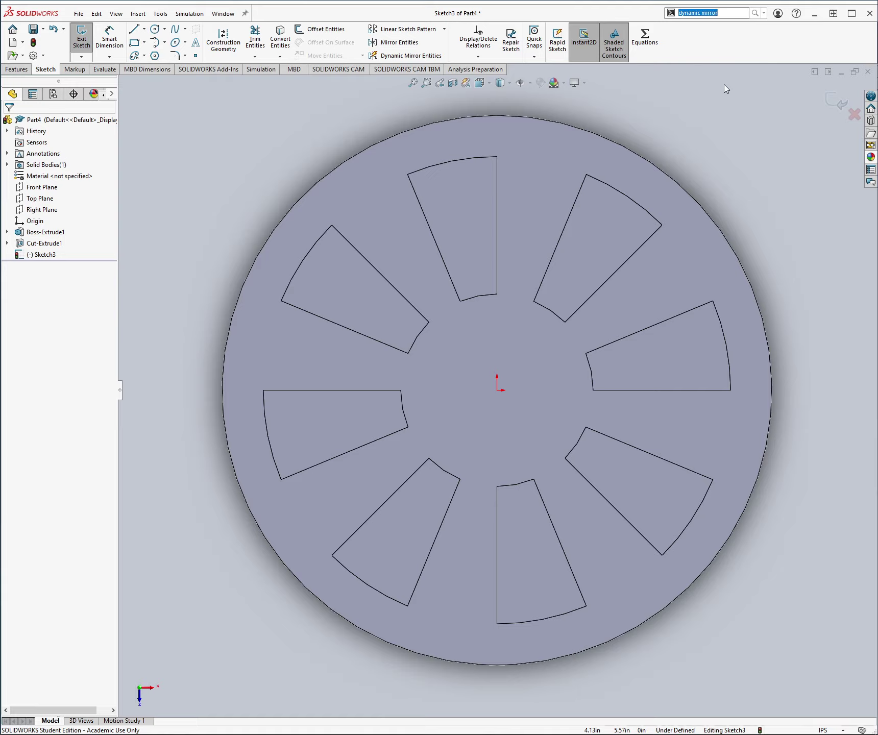
text(dynamic)
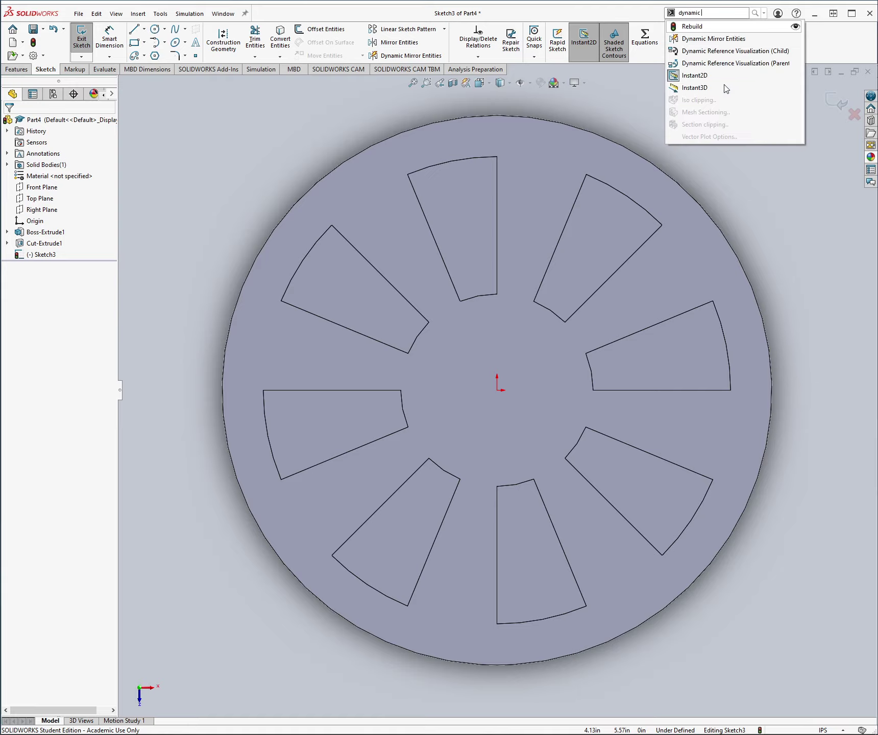
text( mirr)
mouse_move(710, 26)
mouse_down()
mouse_move(705, 47)
mouse_move(693, 51)
mouse_up()
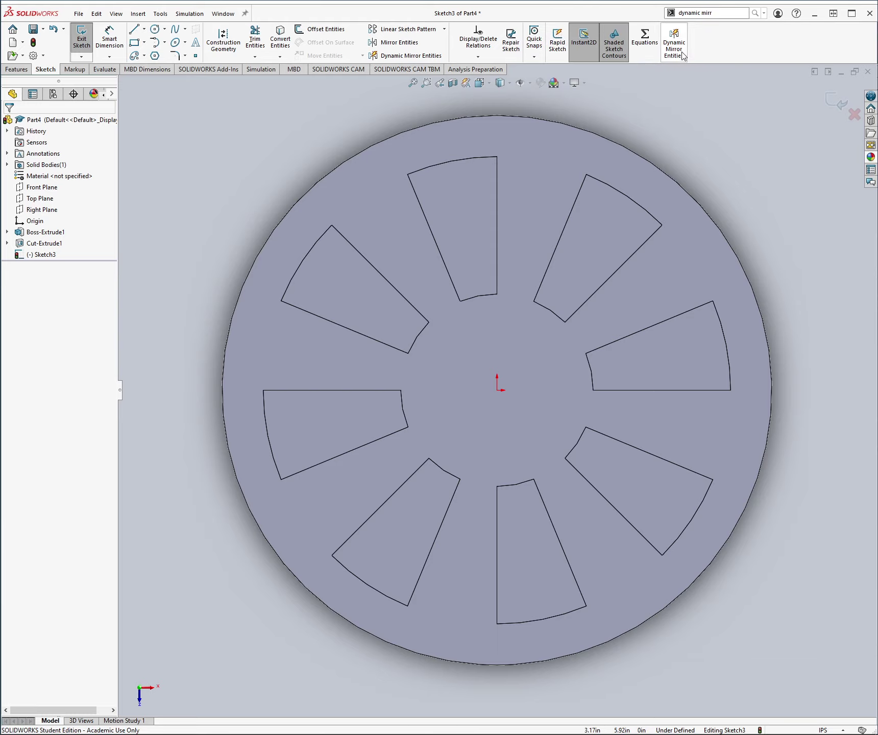
right_click(683, 55)
click(710, 112)
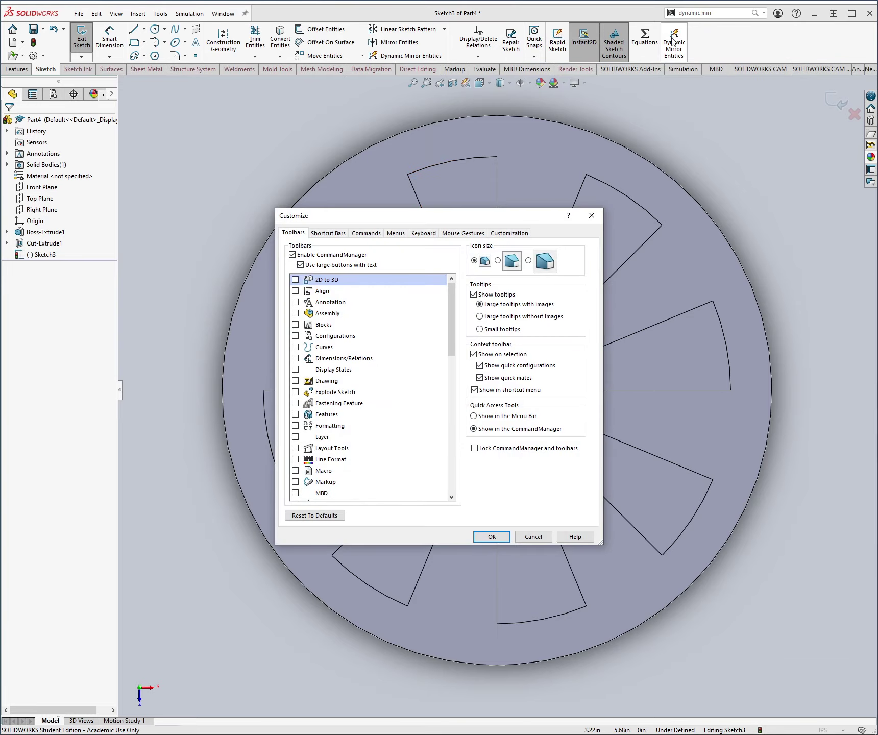
drag(677, 48, 678, 55)
drag(691, 139, 691, 139)
click(592, 215)
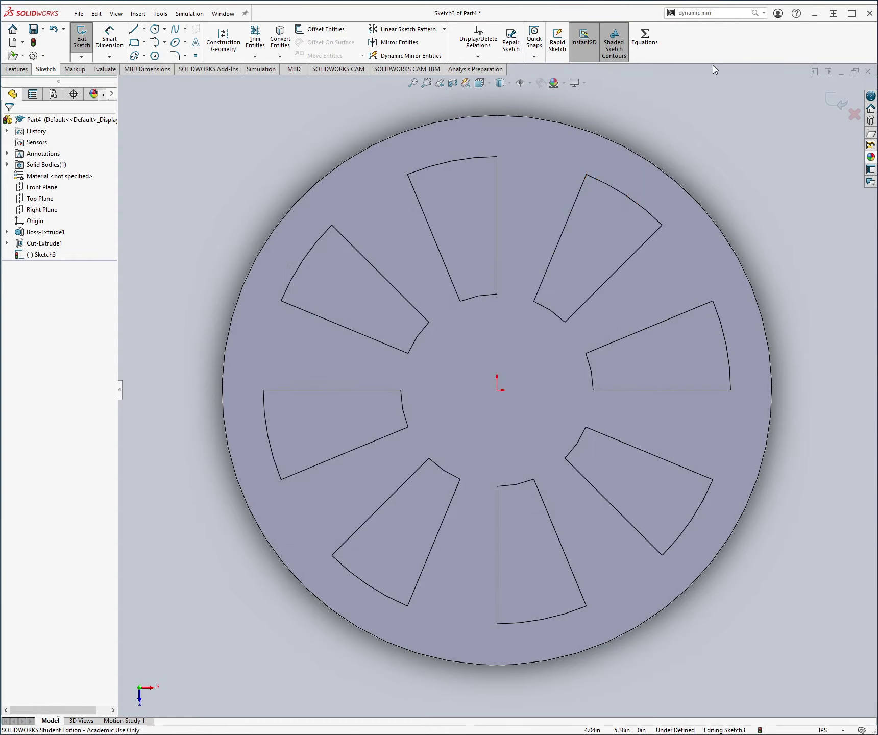
- Draw a 2 in vertical construction centerline with its midpoint on the origin
click(403, 55)
click(135, 31)
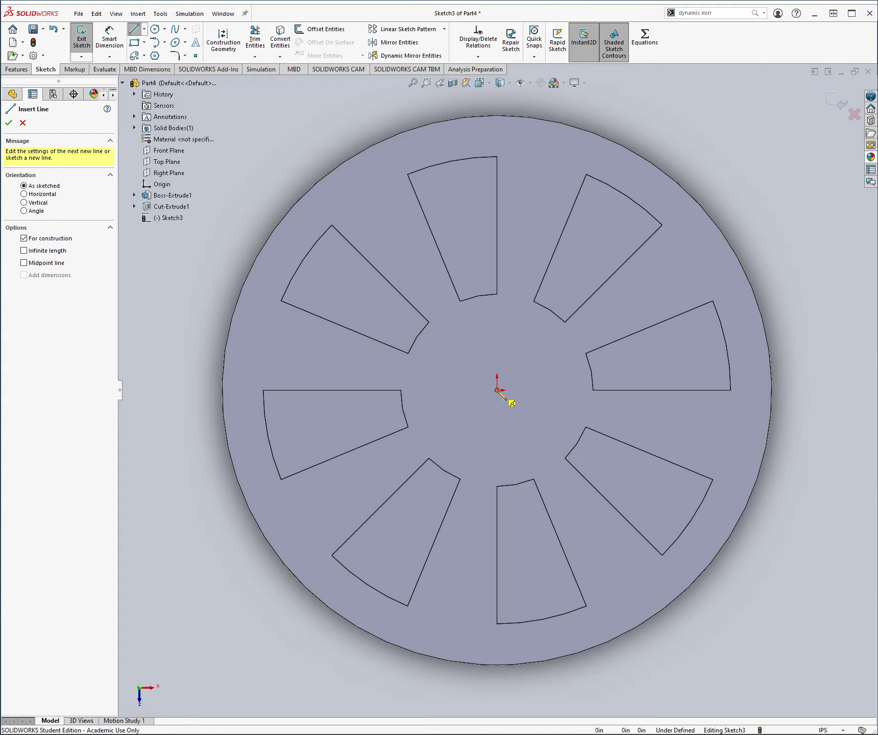
click(145, 29)
click(144, 67)
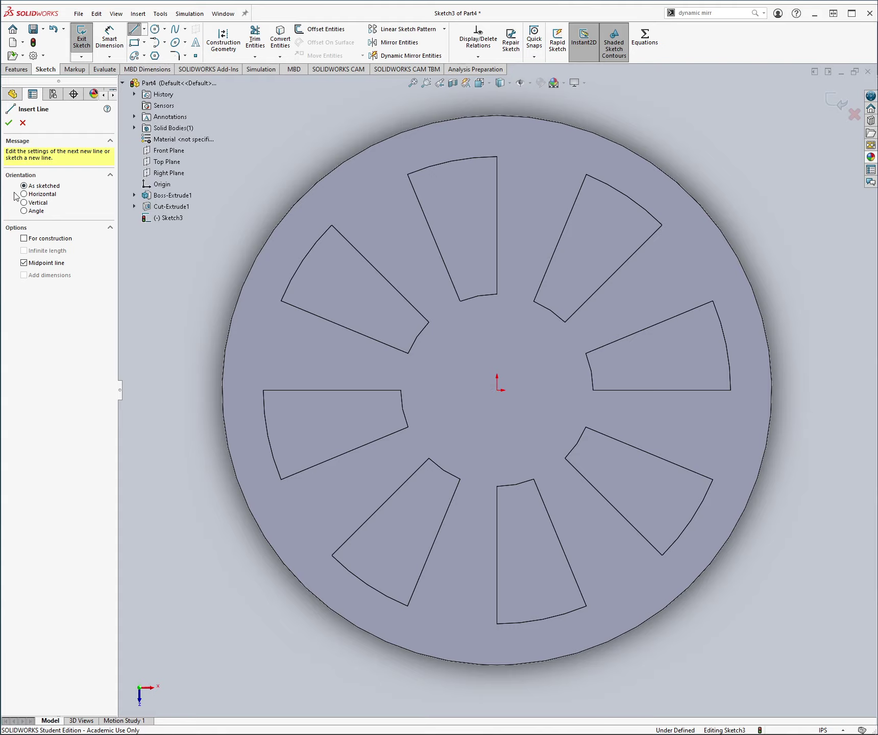
click(24, 238)
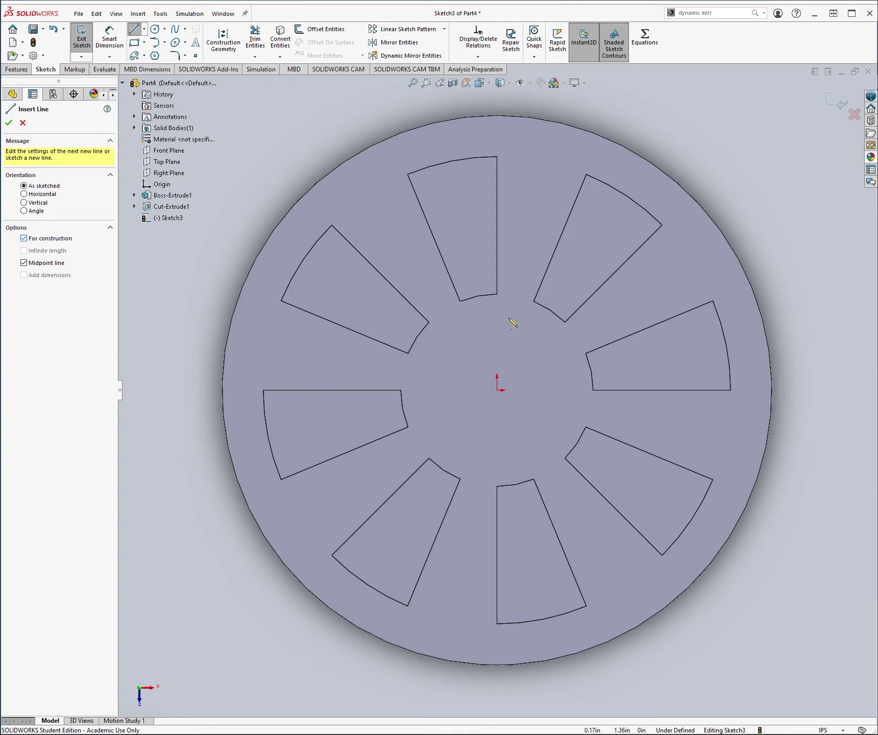
click(497, 390)
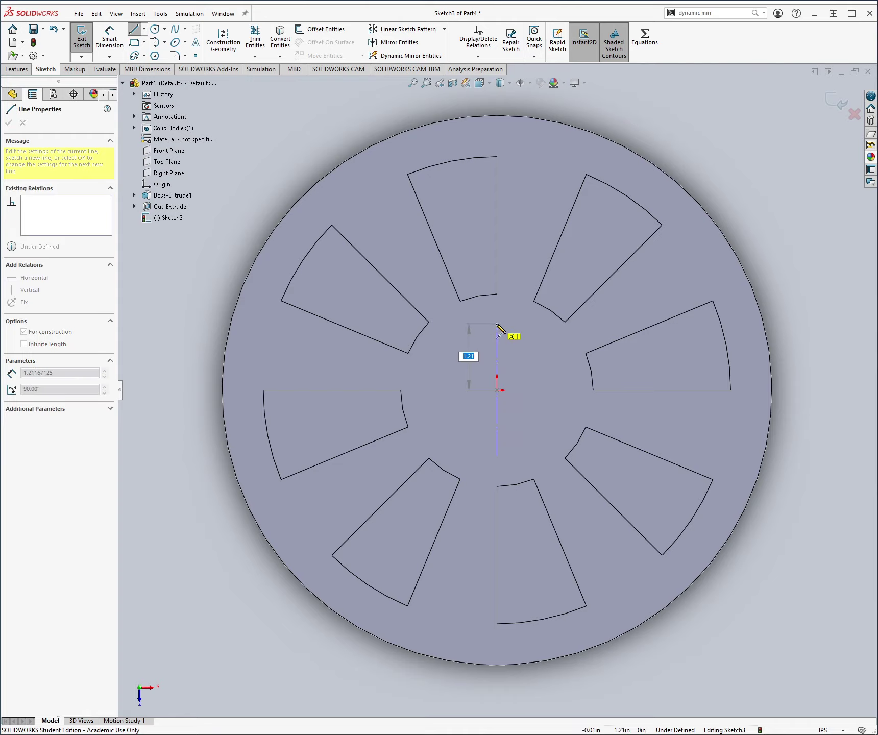
text(1)
key(Return)
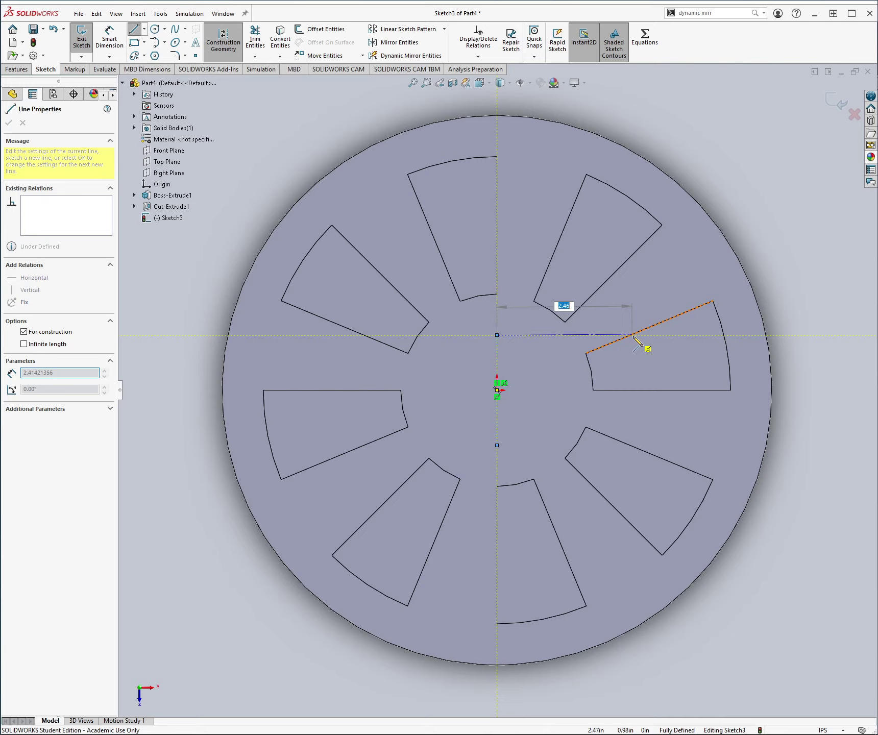
key(Escape)
click(815, 393)
- Set the vertical centerline as a Dynamic Mirror line
scroll(466, 423, down, 3)
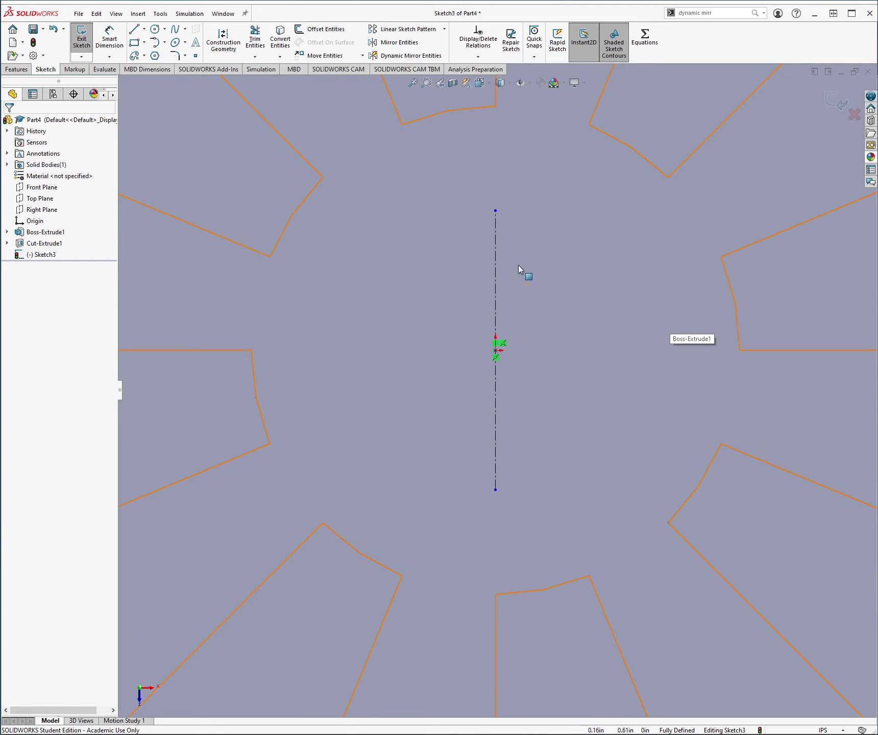
click(495, 261)
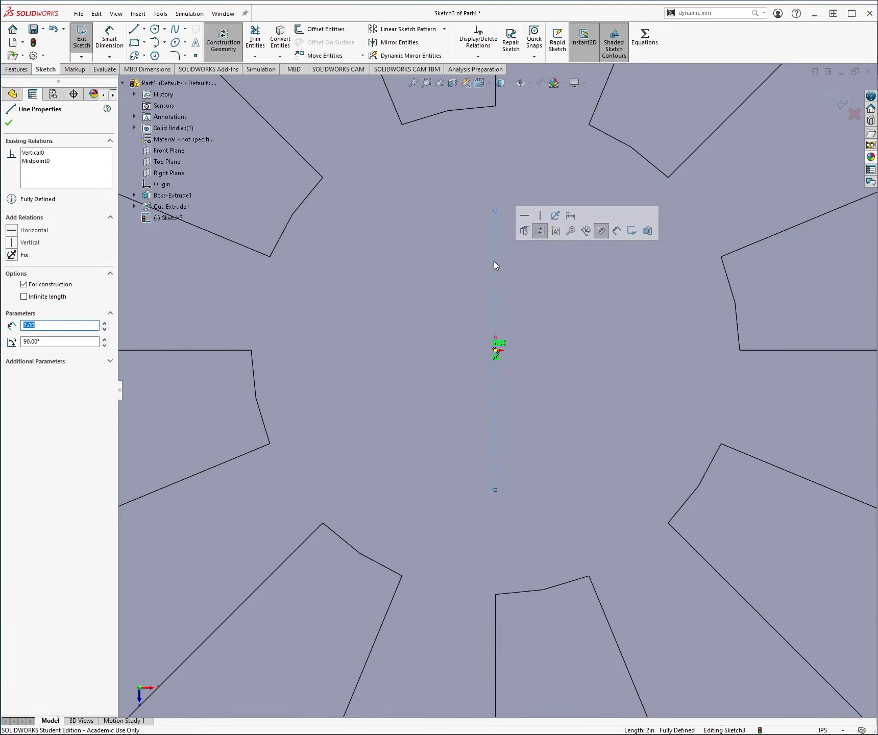
click(410, 56)
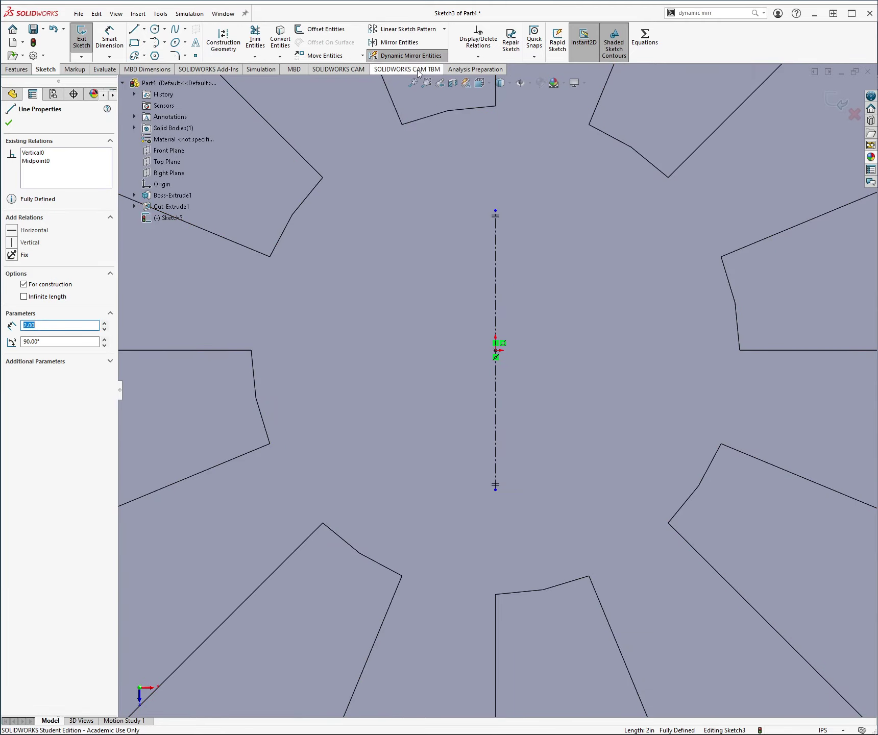
scroll(504, 215, down, 3)
scroll(479, 285, up, 4)
scroll(480, 597, down, 2)
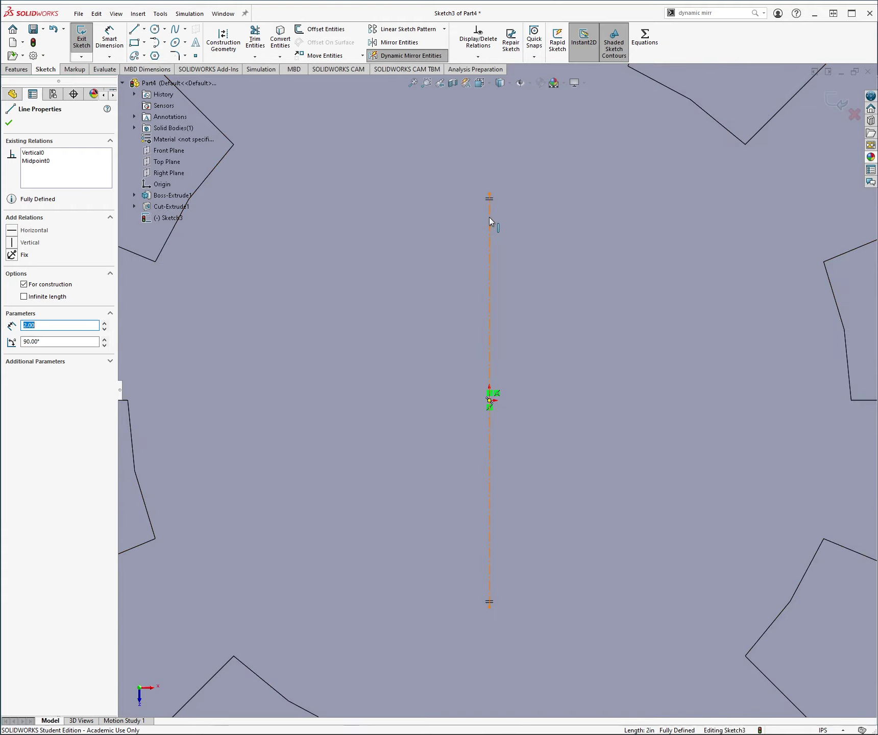
click(236, 196)
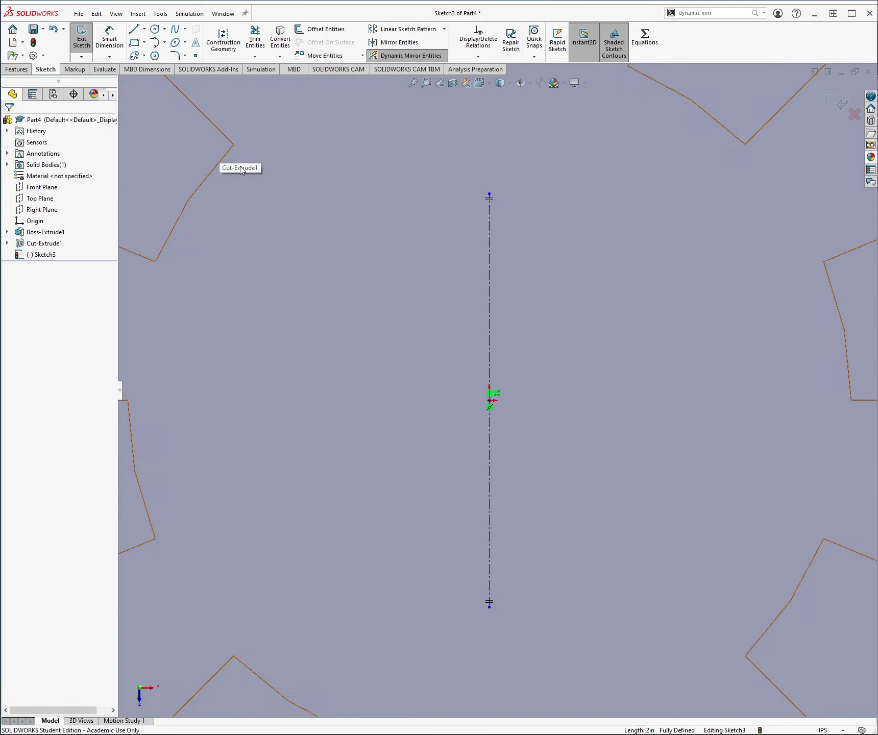
click(155, 29)
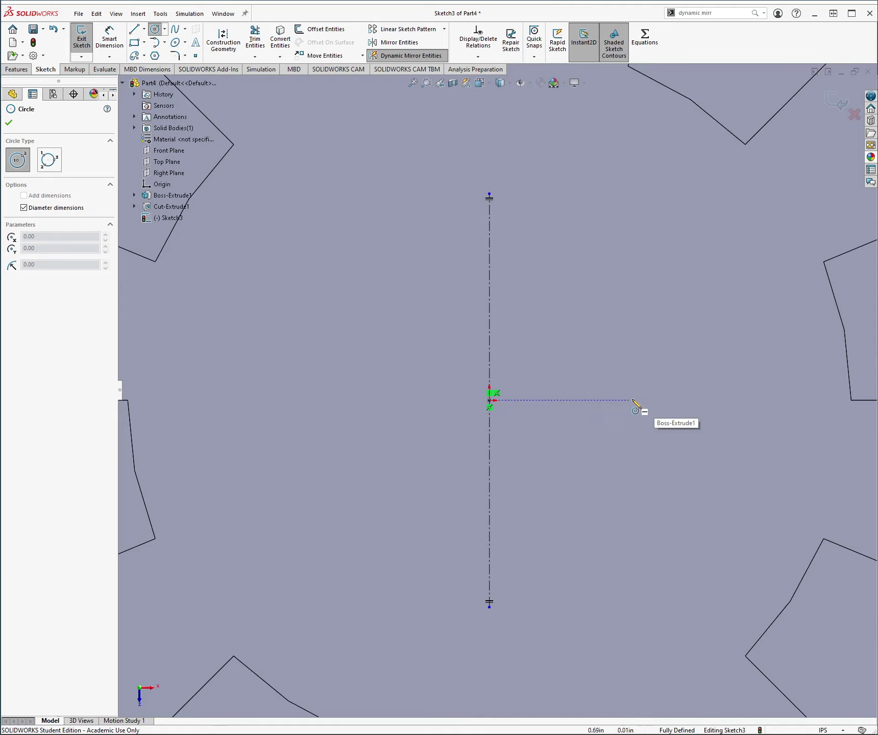
- Draw a Ø0.75 circle right of the centerline, mirrored to the left side
click(678, 400)
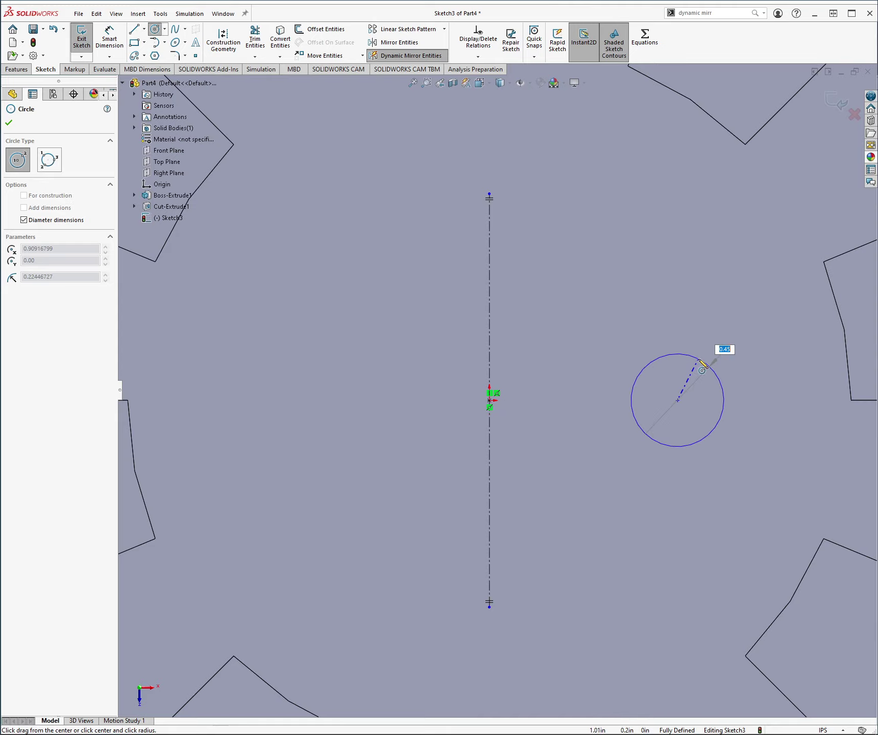
text(.75)
key(Return)
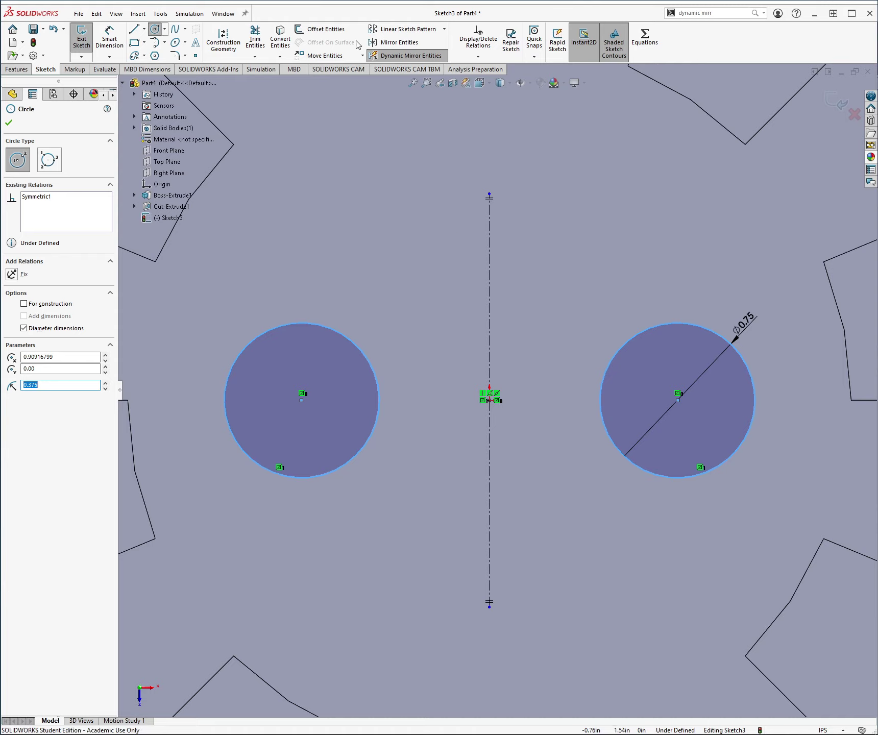
key(Escape)
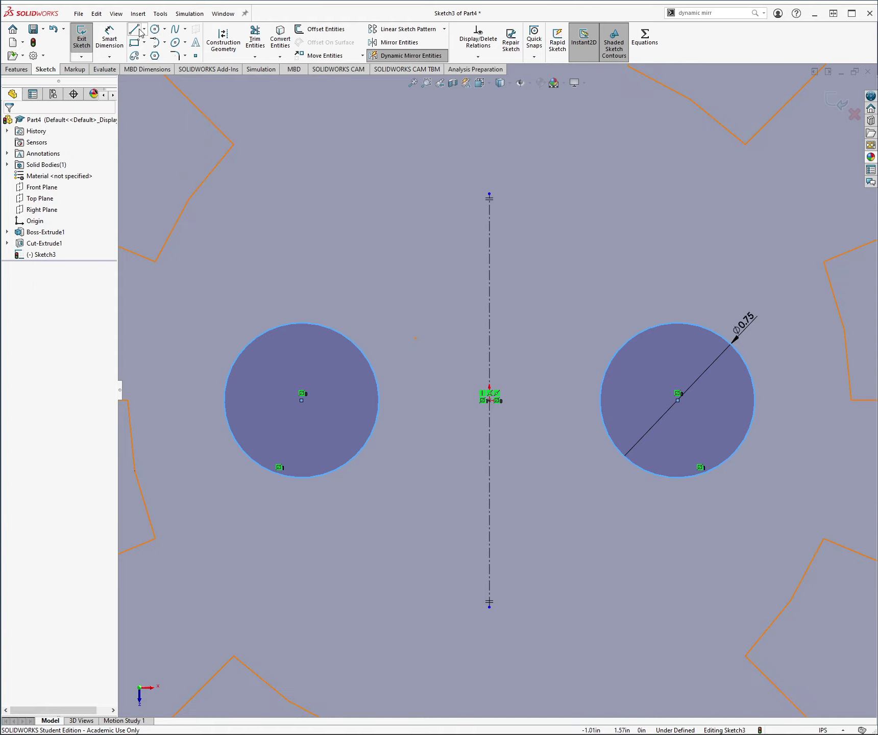
- Draw the top and bottom connecting lines from the centerline to the right circle
click(139, 32)
click(664, 324)
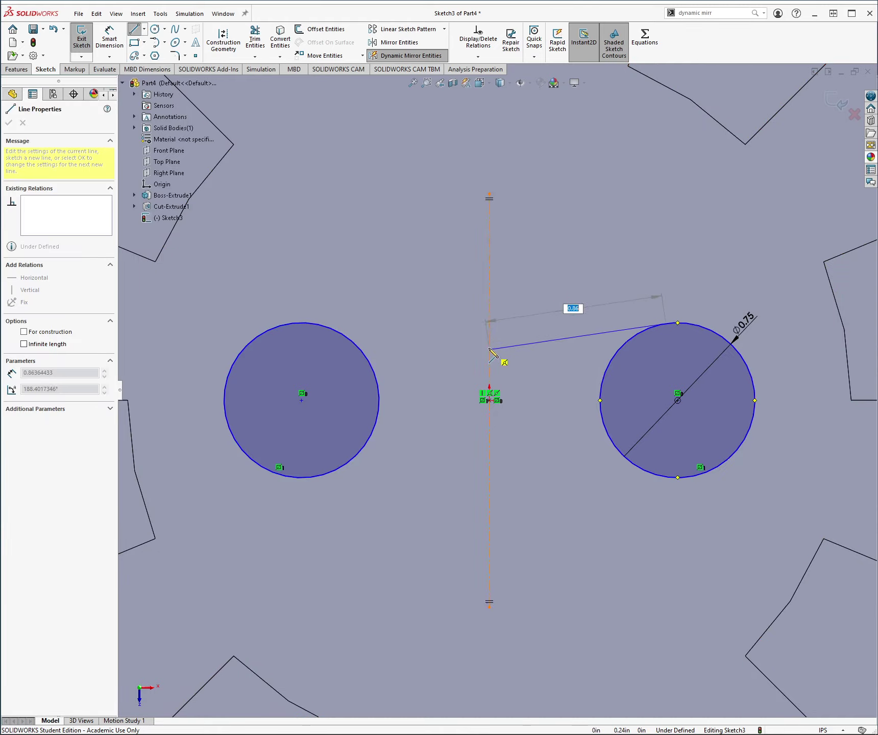
click(489, 322)
key(Escape)
click(133, 28)
click(489, 450)
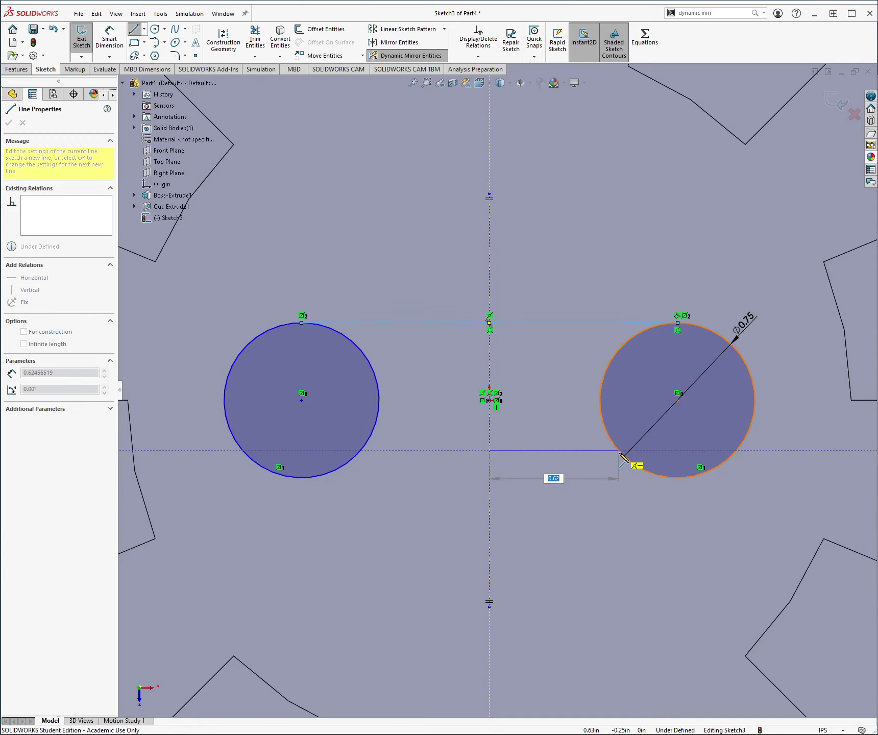
click(620, 452)
key(Escape)
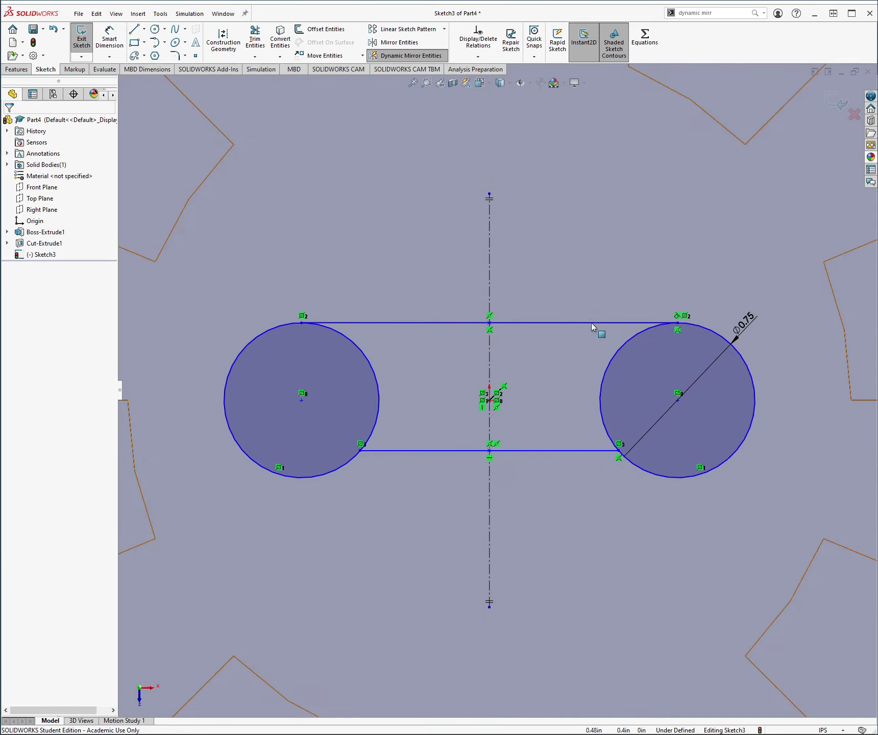
click(676, 315)
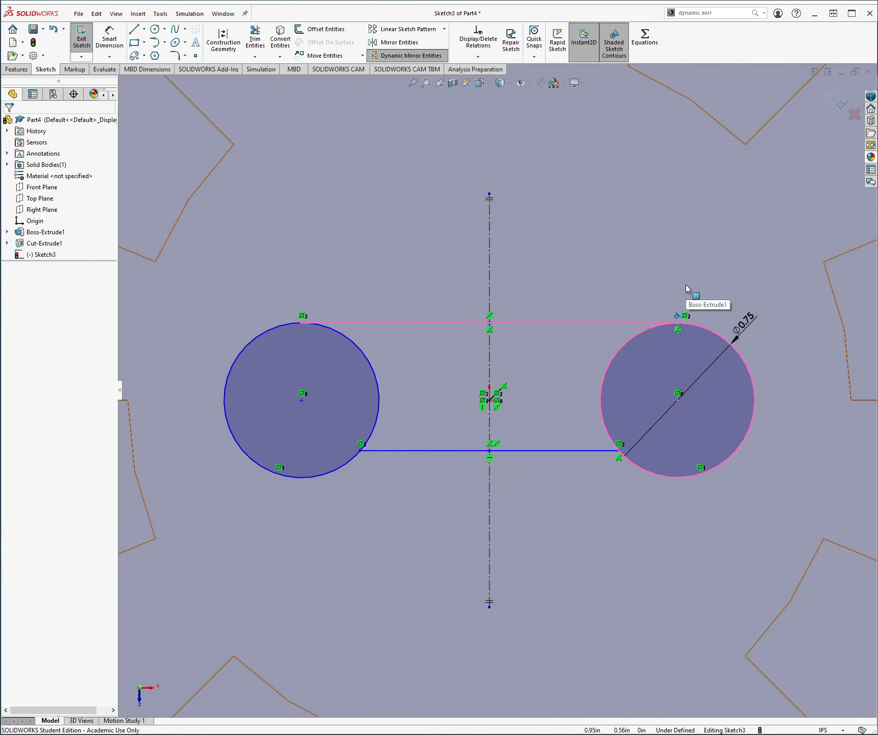
- Remove the top line's relation and reattach its end lower on the right circle
key(Delete)
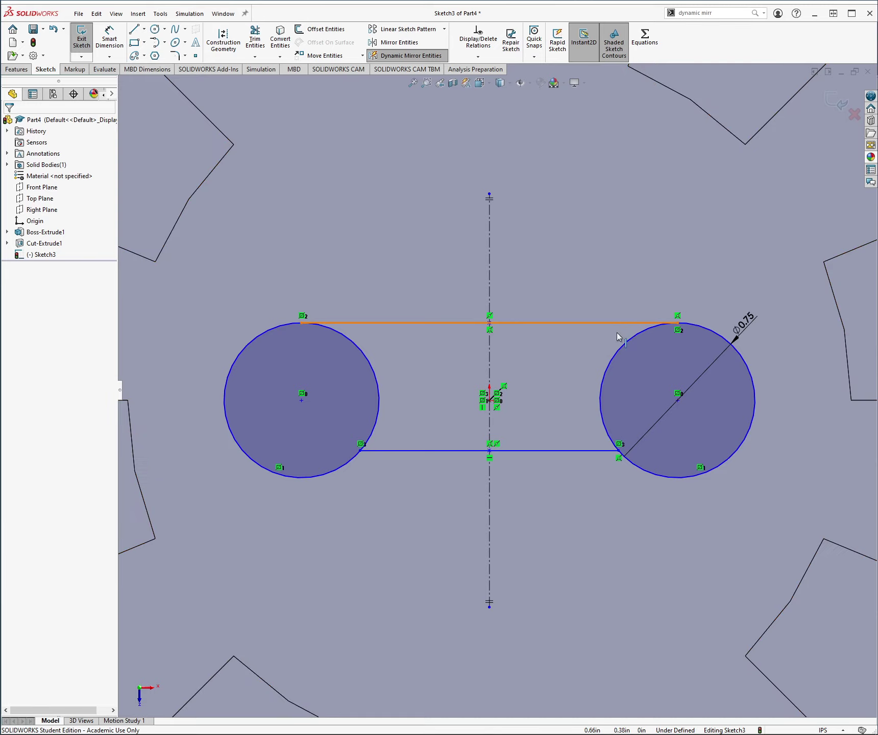
drag(614, 336, 577, 320)
mouse_move(677, 323)
mouse_down()
mouse_move(638, 333)
mouse_move(621, 354)
mouse_up()
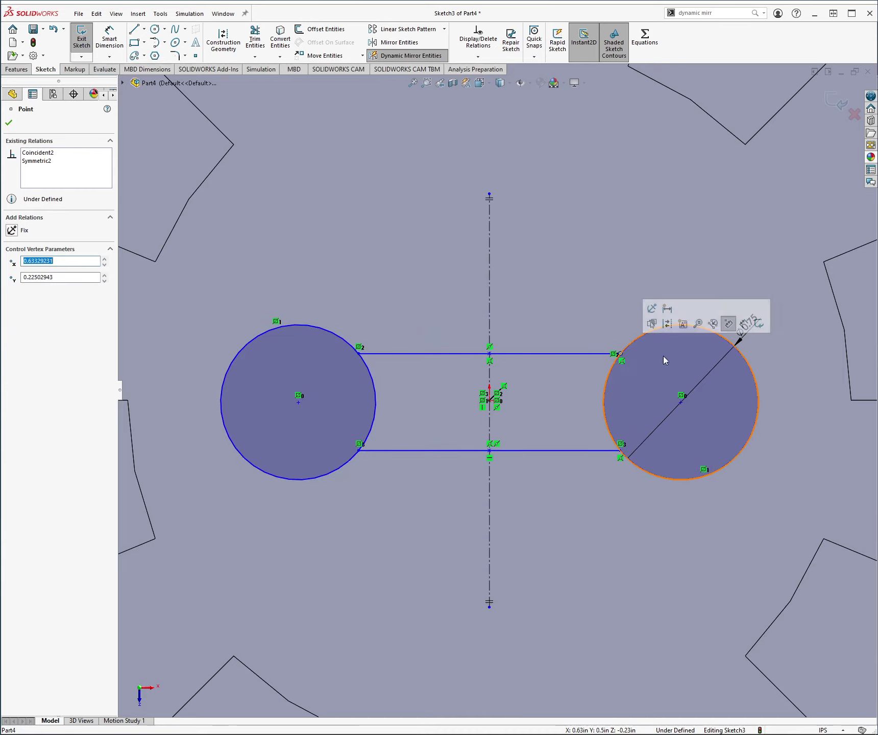
click(560, 276)
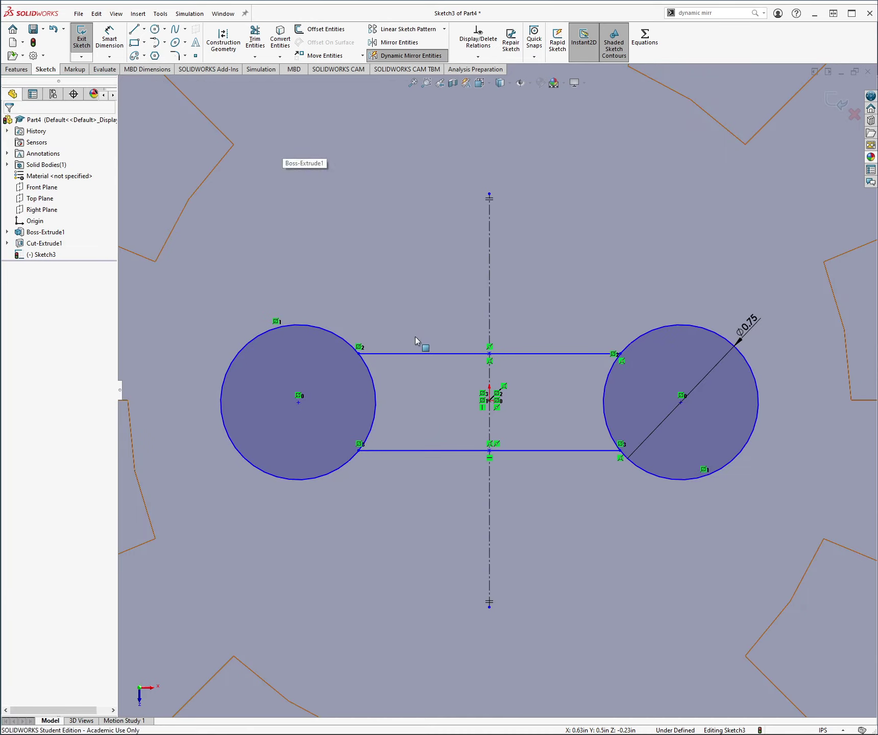
- Make the top and bottom connecting lines equal in length
click(417, 353)
ctrl+click(444, 450)
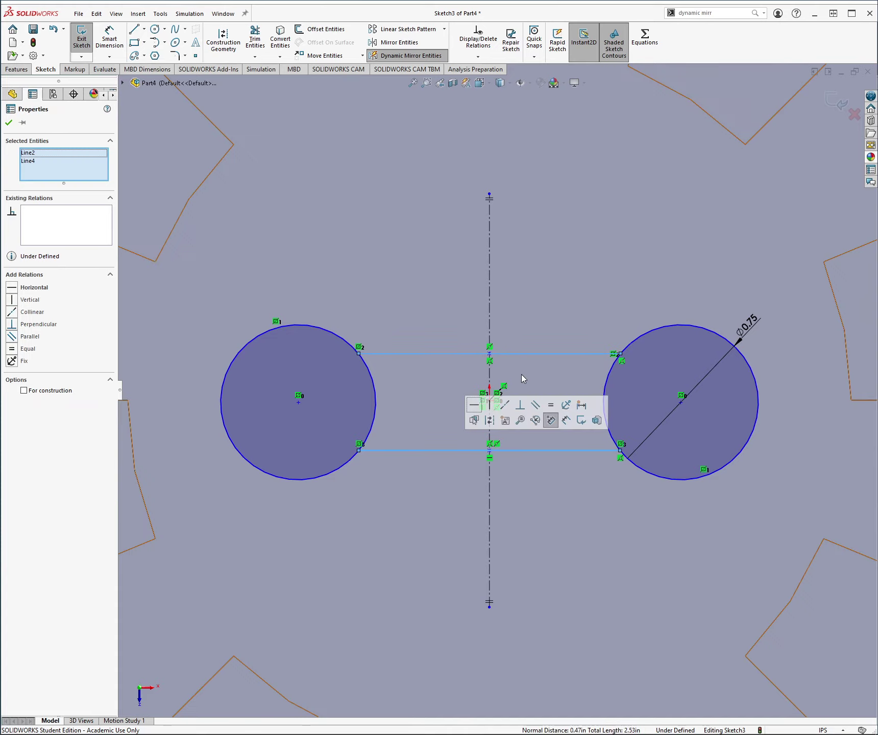
click(552, 407)
click(564, 321)
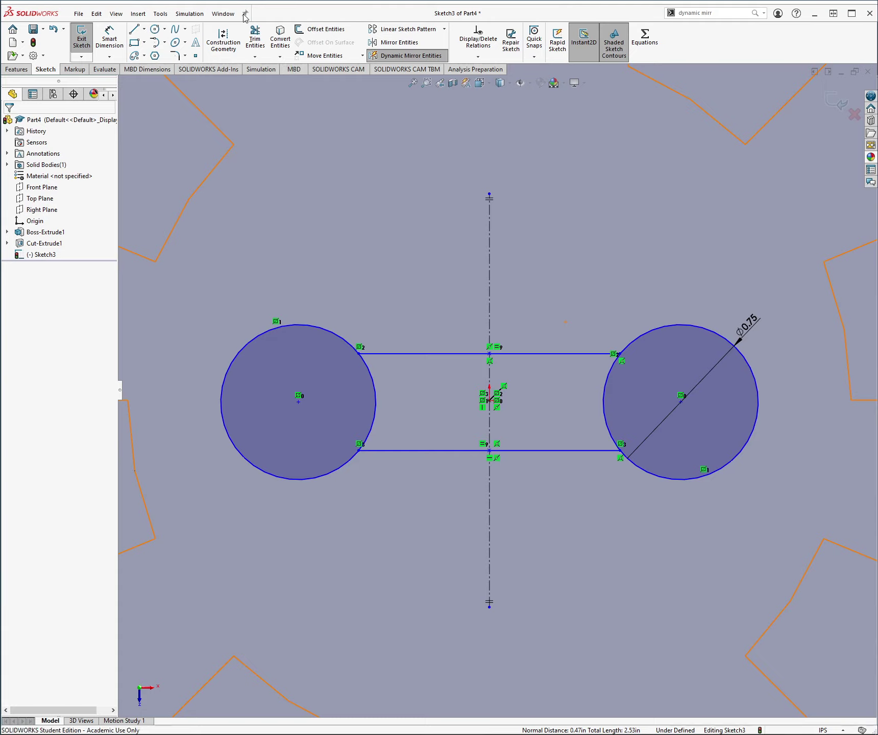
click(109, 36)
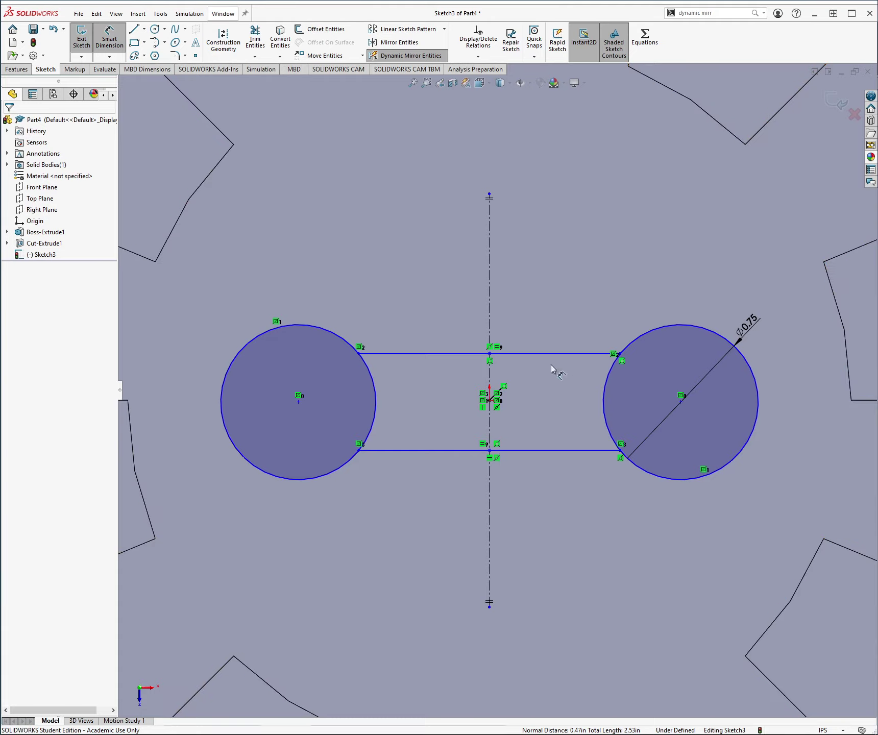
- Dimension the top line's end 0.75 from the centerline
click(490, 323)
click(620, 353)
click(554, 282)
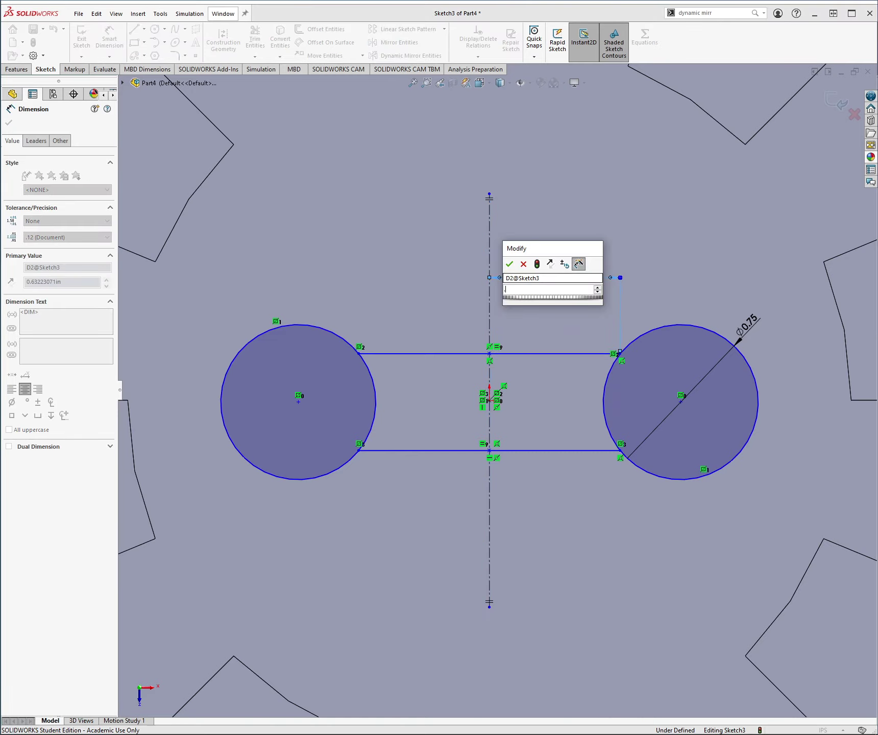
text(0.75)
key(Return)
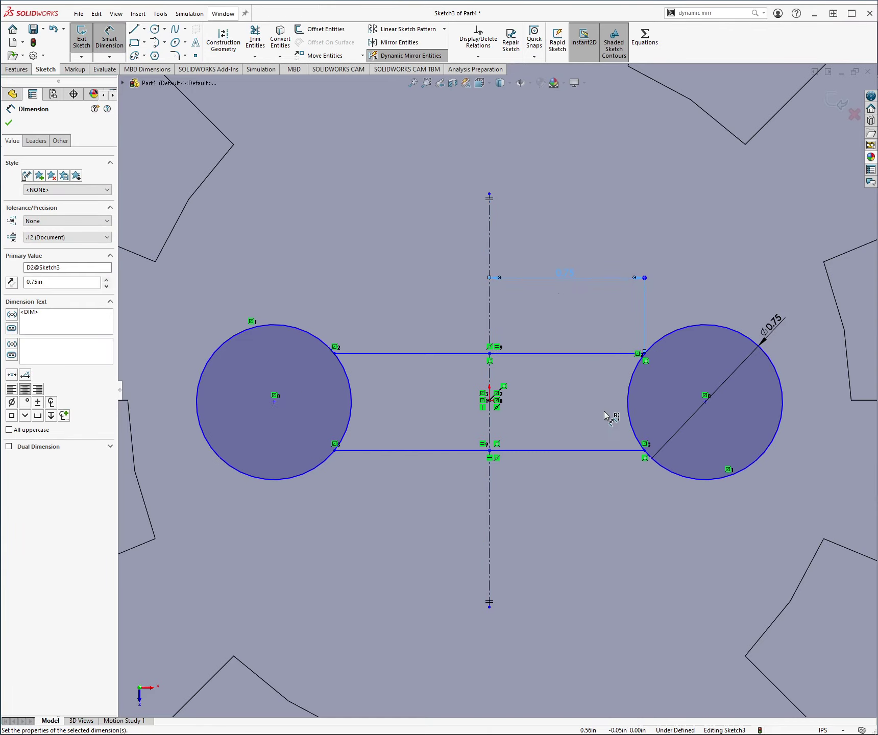
- Add a 0.20 vertical dimension from the centre to the bottom line, placed lower
click(596, 452)
click(489, 401)
click(809, 461)
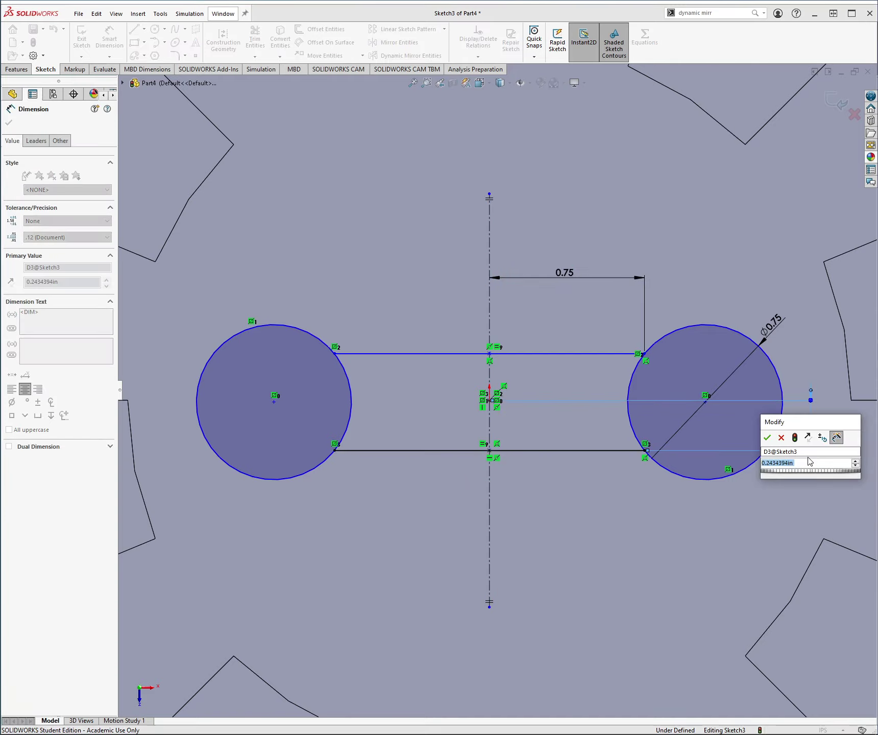
text(0.2)
key(Return)
key(Escape)
drag(811, 457, 812, 486)
click(739, 380)
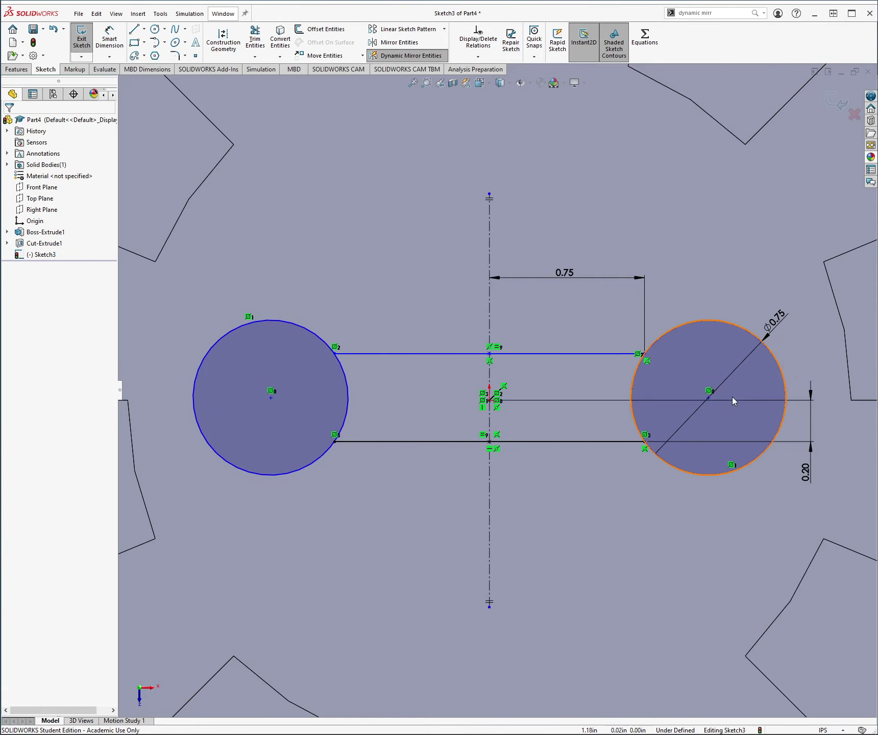
- Align the right circle's centre horizontally with the origin
click(598, 355)
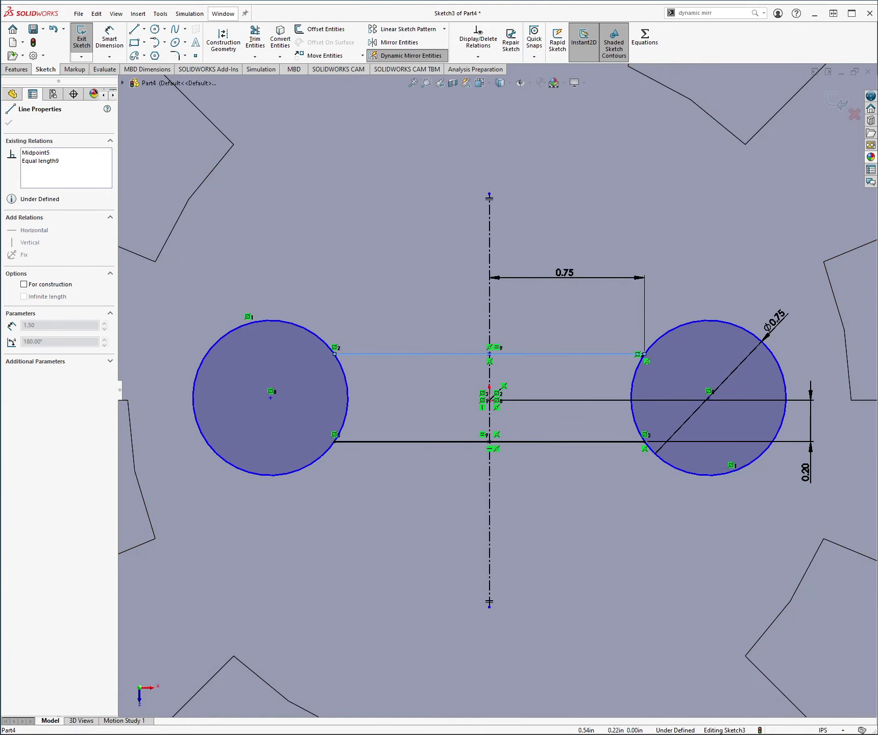
click(710, 397)
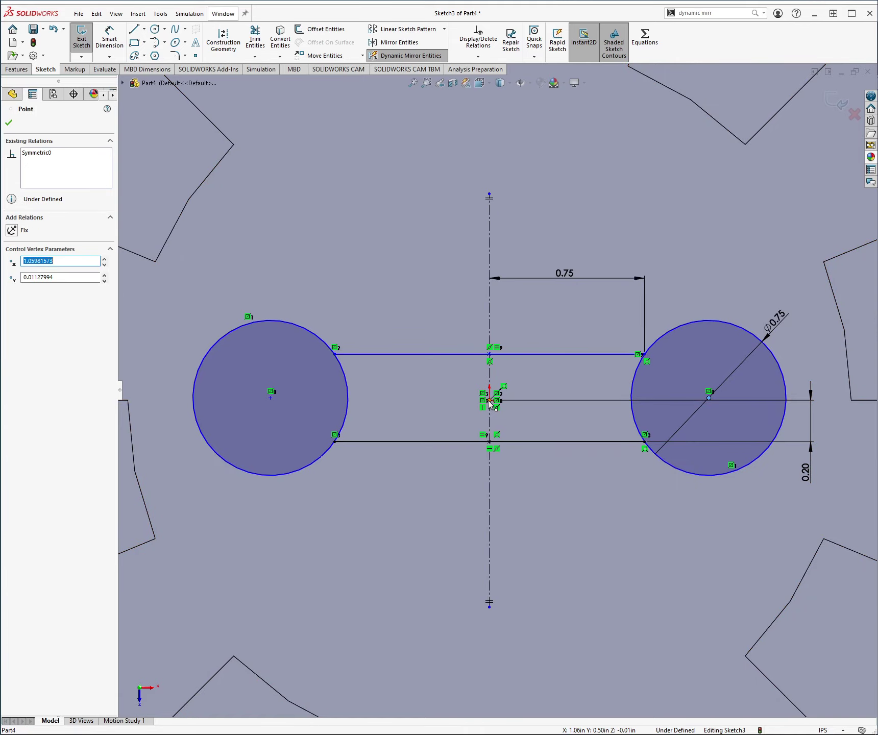
ctrl+click(489, 401)
click(519, 355)
key(Escape)
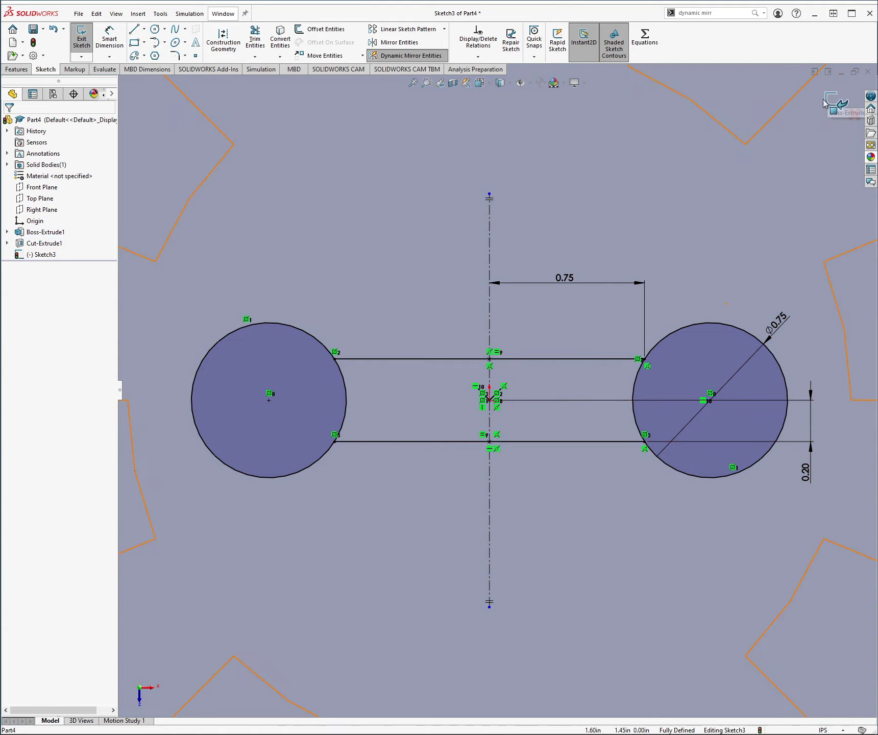
- Exit Sketch3 and orbit the disc slightly
click(838, 101)
middle_drag(714, 285, 657, 303)
scroll(674, 392, up, 10)
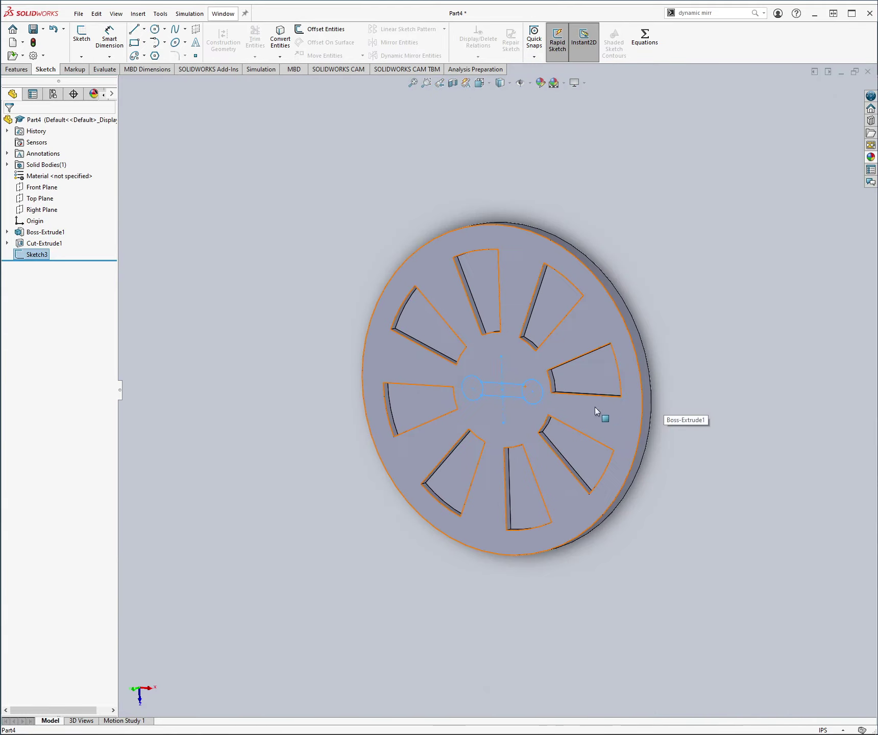
click(183, 198)
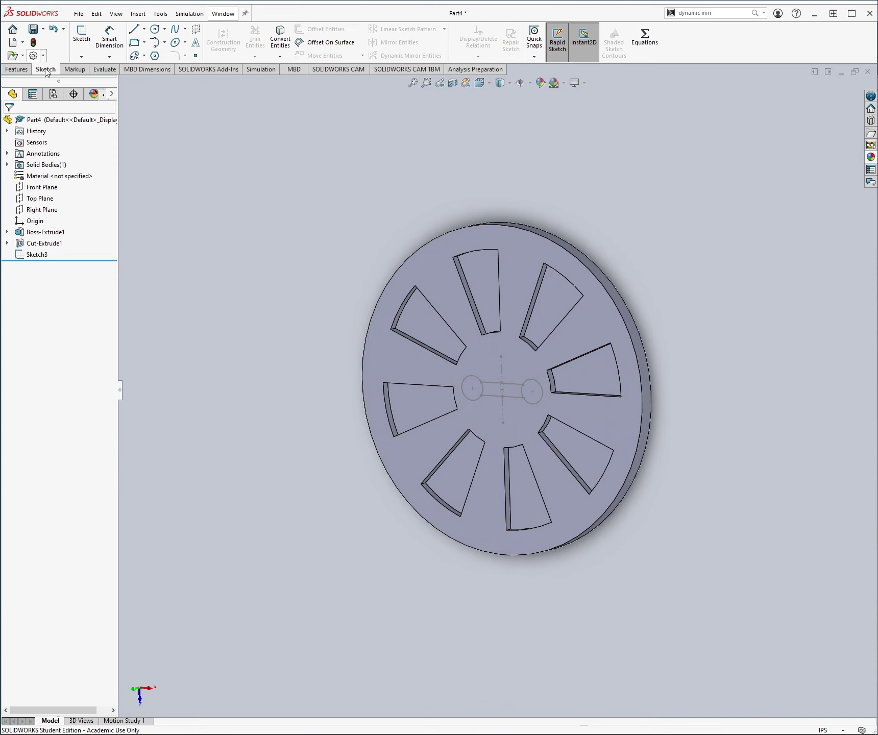
- Start and cancel an Extruded Cut, then bring up Sketch3's context menu
click(16, 71)
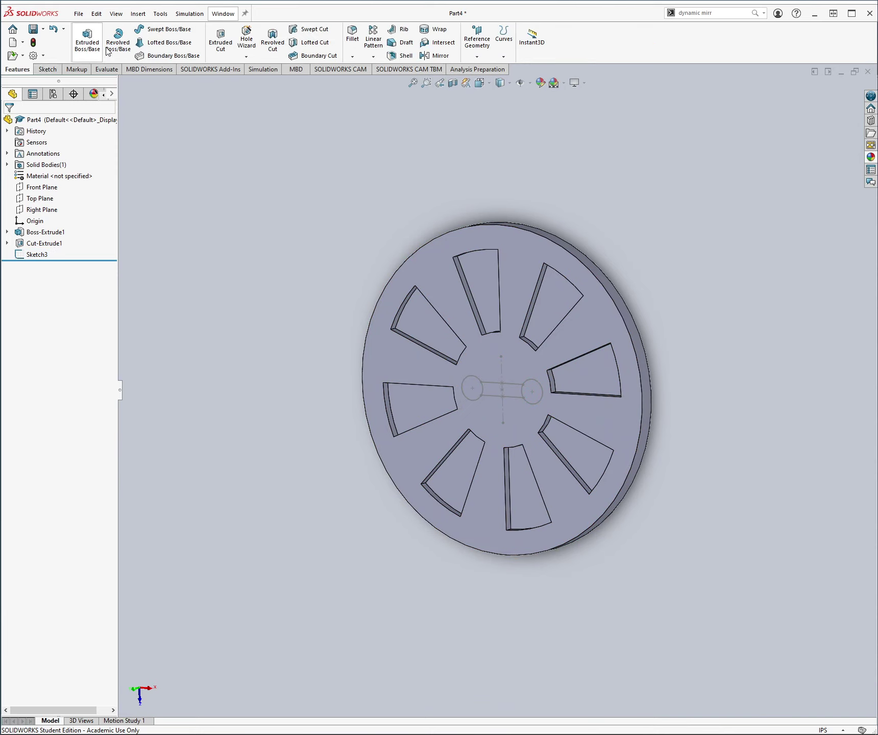
click(221, 41)
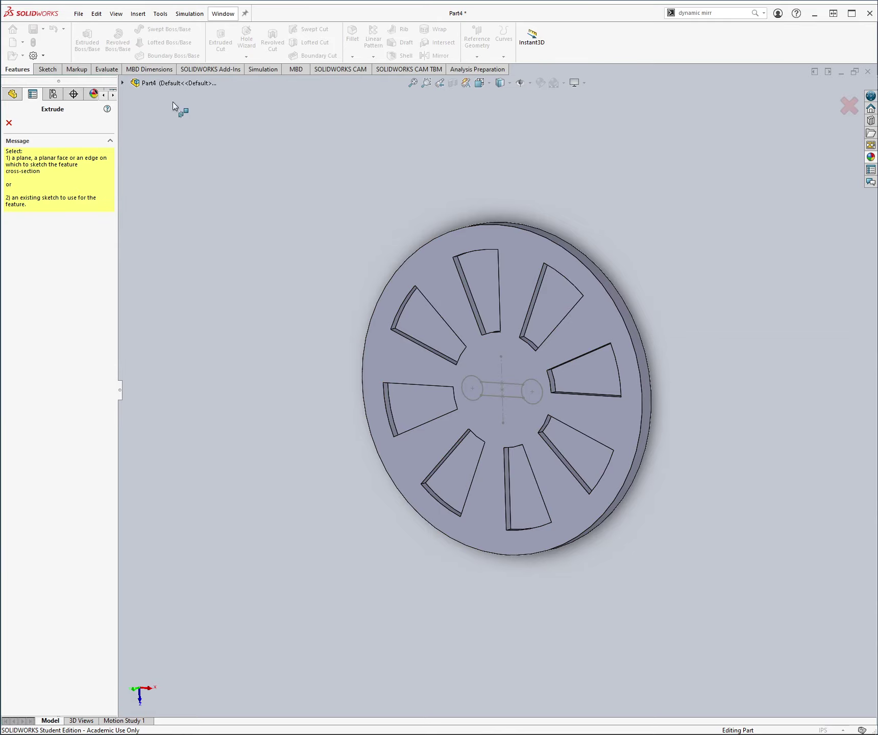
key(Escape)
right_click(29, 253)
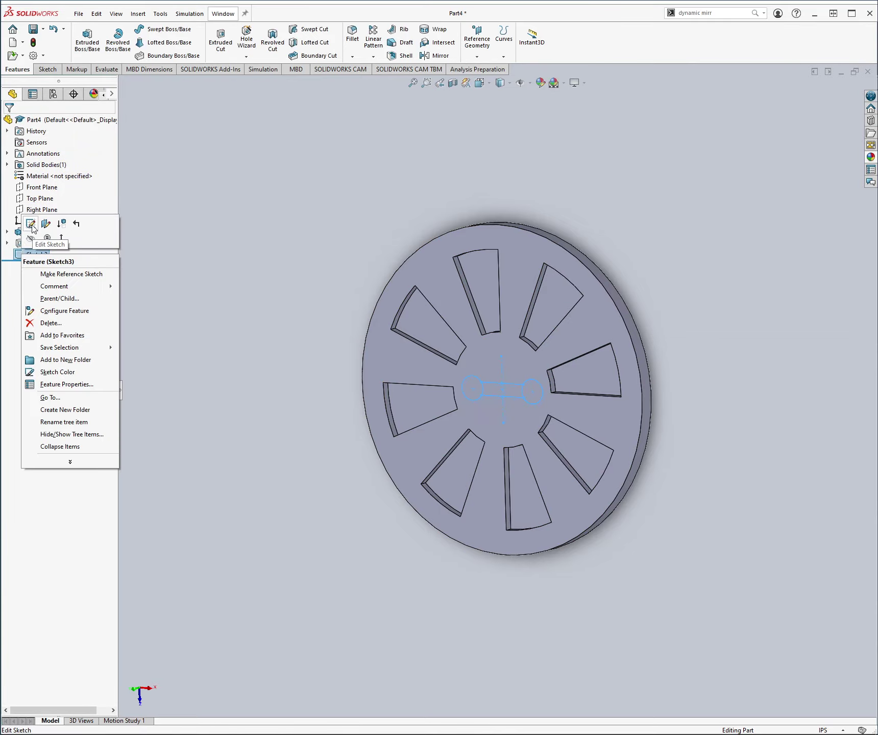
- Edit Sketch3 and power-trim the slot's inner arcs and overlapping lines
click(33, 244)
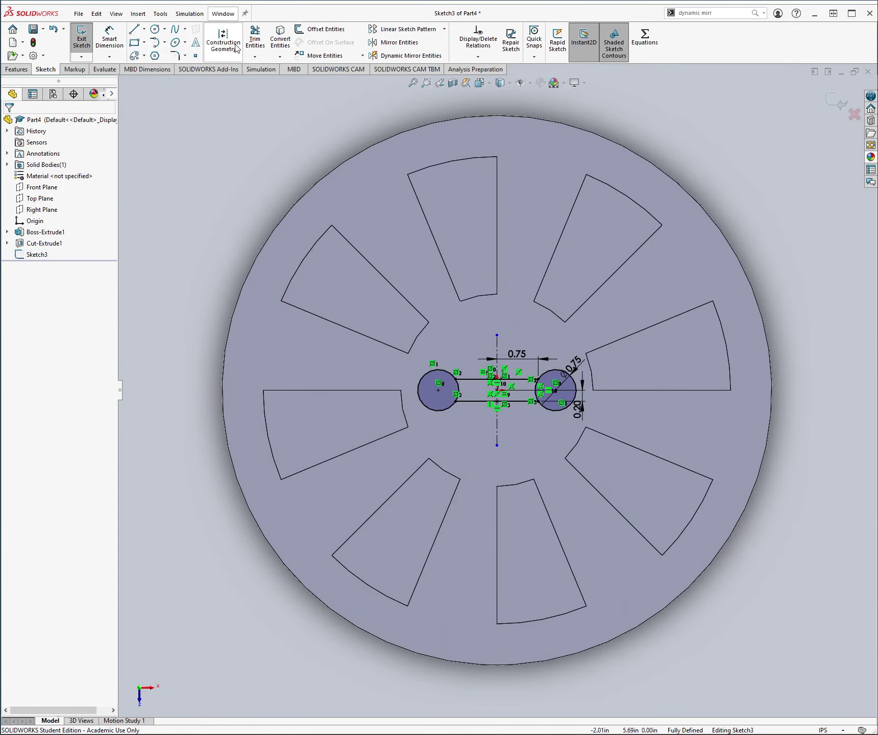
drag(451, 392, 547, 392)
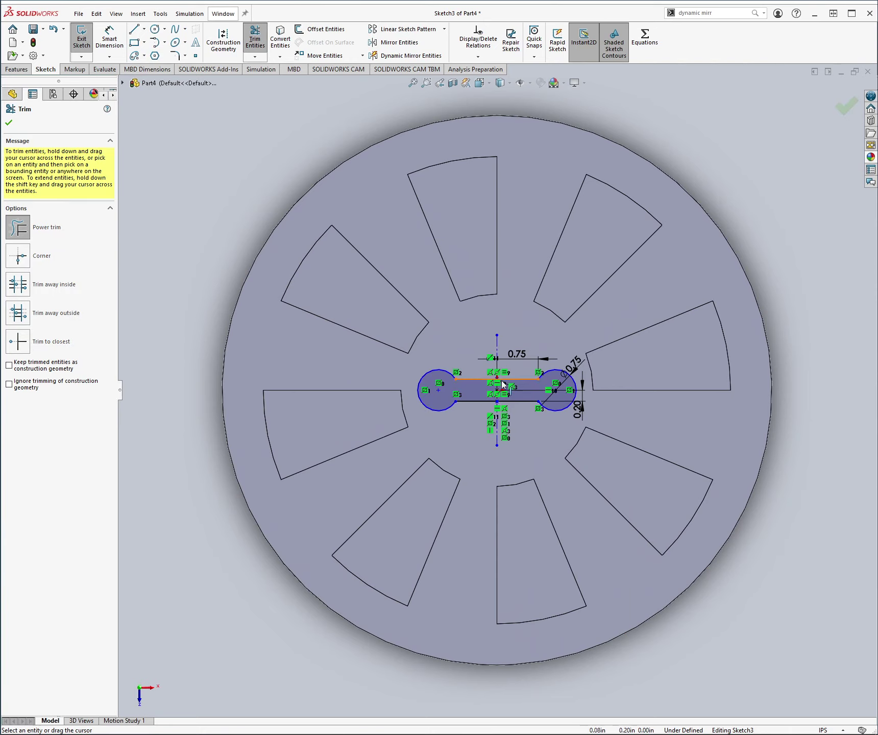
scroll(503, 388, down, 4)
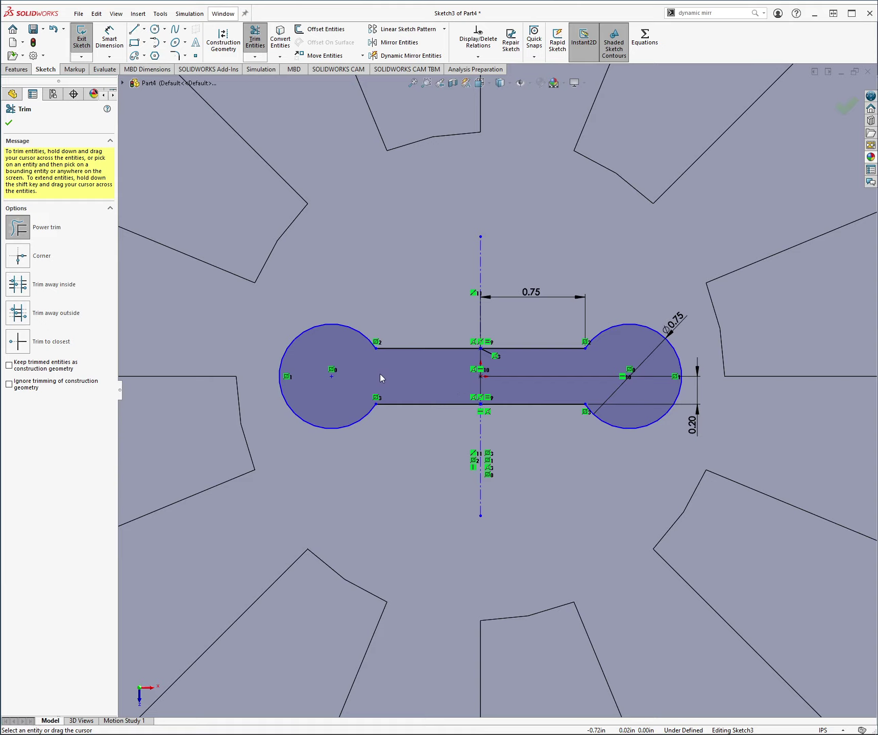
key(Escape)
- Shift the slot and make the centreline coincident with the origin
click(332, 376)
drag(332, 375, 355, 375)
click(504, 302)
ctrl+click(481, 377)
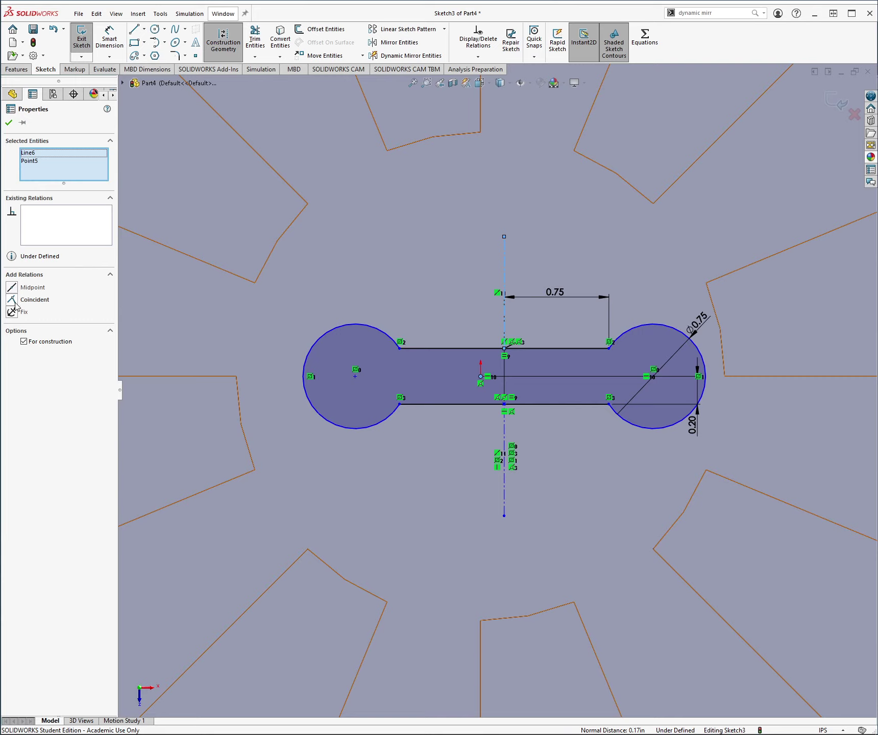
click(15, 302)
click(9, 123)
scroll(497, 388, up, 4)
- Extruded-cut Sketch3 Through All to create Cut-Extrude2, the dumbbell slot
click(844, 108)
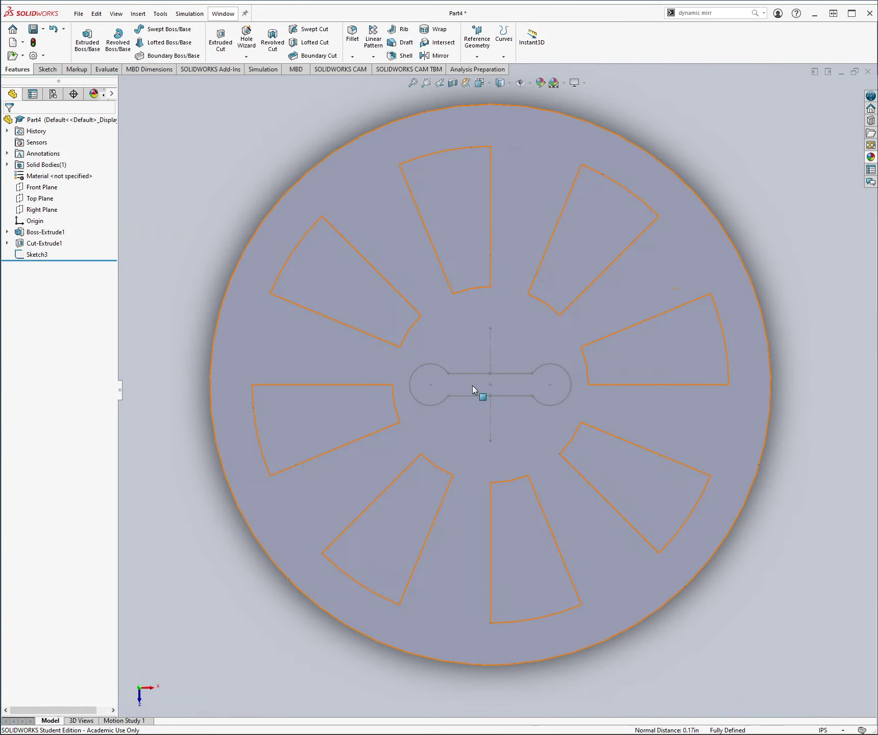
middle_drag(563, 370, 214, 200)
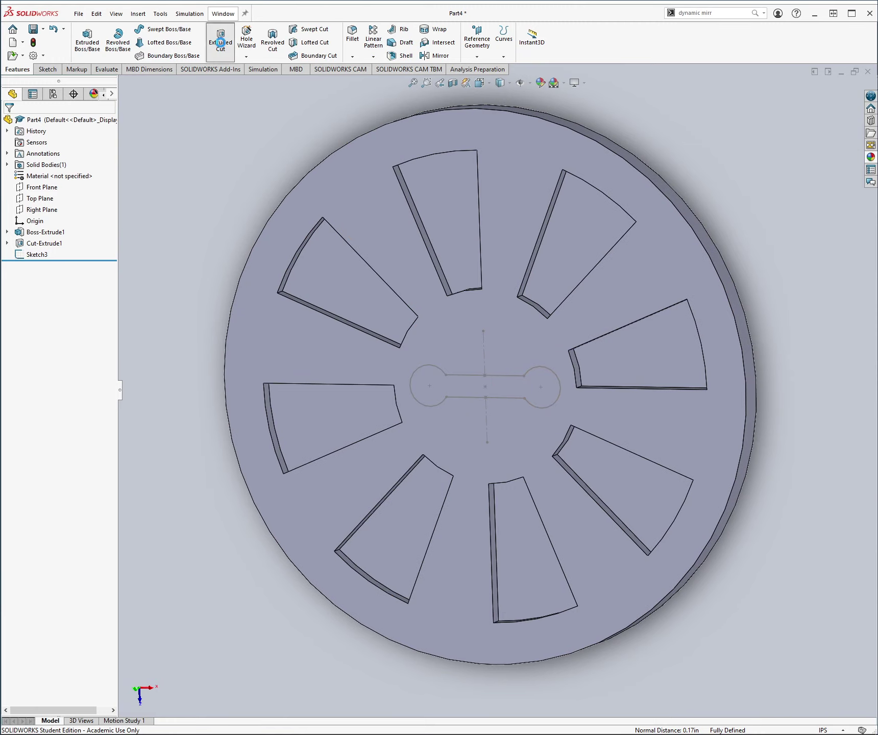
click(221, 41)
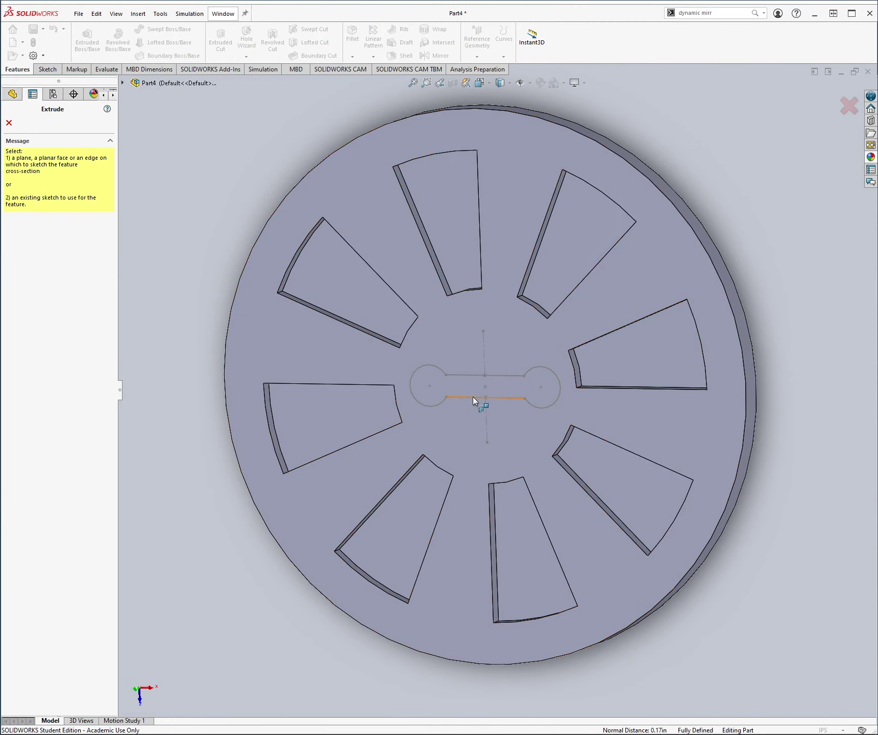
click(122, 83)
click(164, 217)
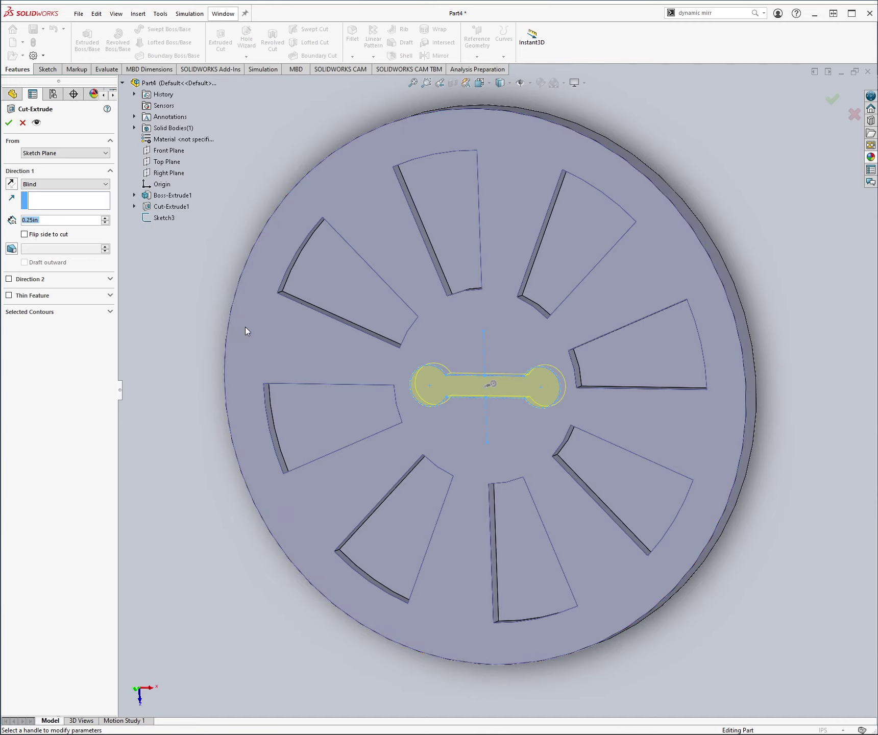
middle_drag(416, 381, 364, 457)
click(58, 184)
click(38, 198)
middle_drag(644, 263, 515, 285)
click(8, 122)
middle_drag(463, 398, 529, 386)
scroll(510, 414, up, 5)
scroll(510, 414, down, 4)
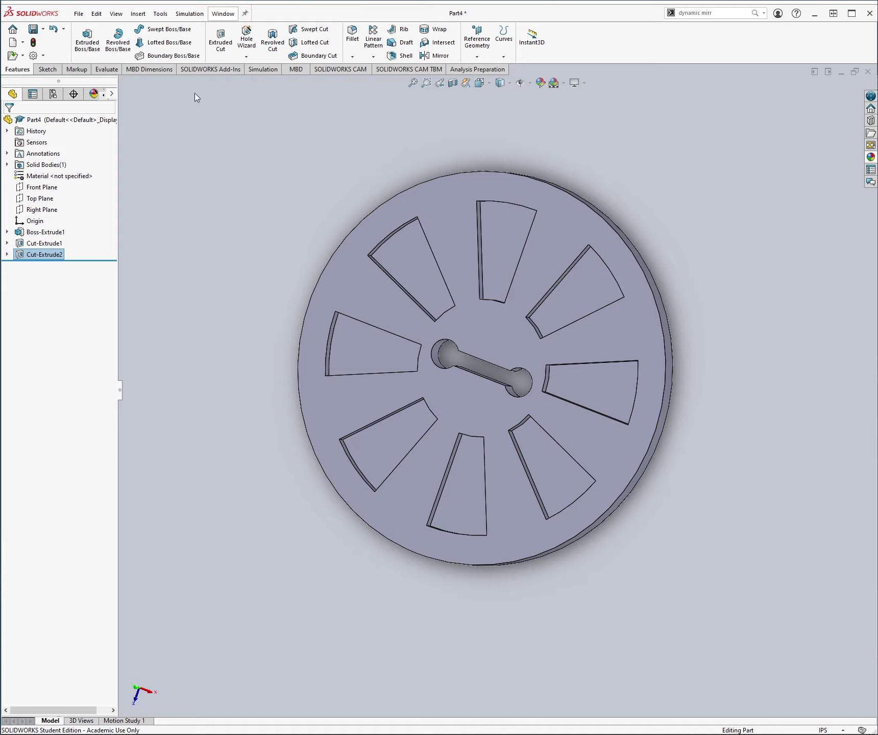
- Start a sketch on the disc's front face with a Ø0.75 circle on the top rim
click(47, 69)
click(81, 35)
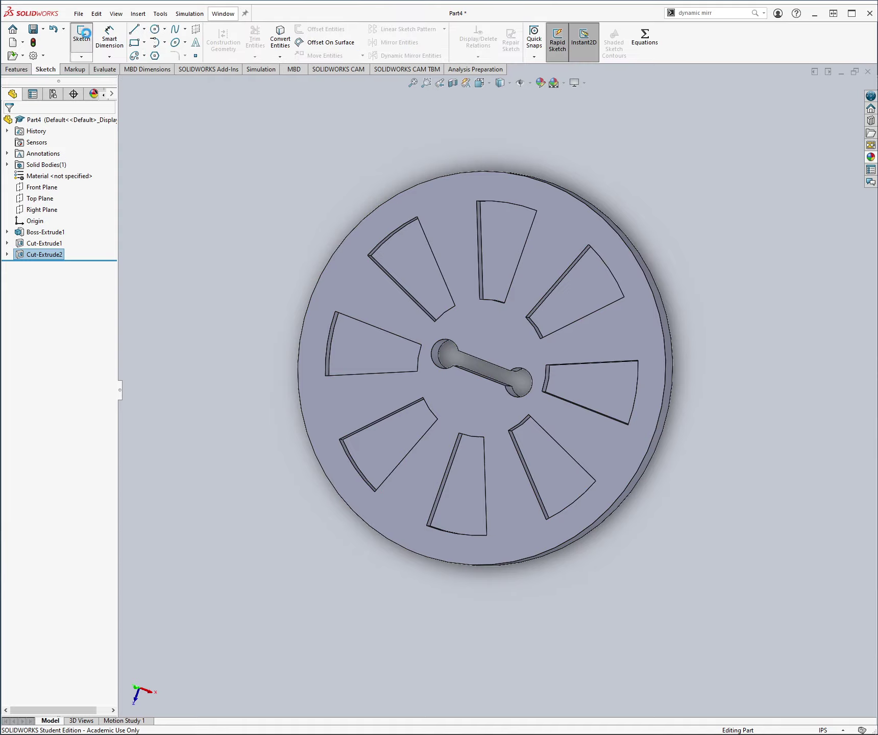
click(375, 222)
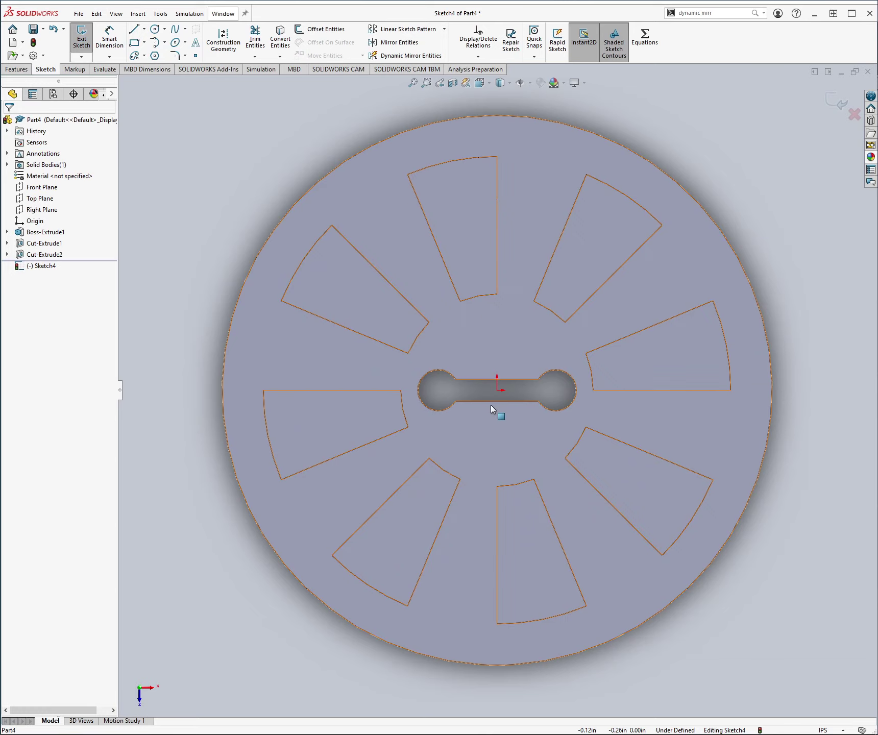
key(c)
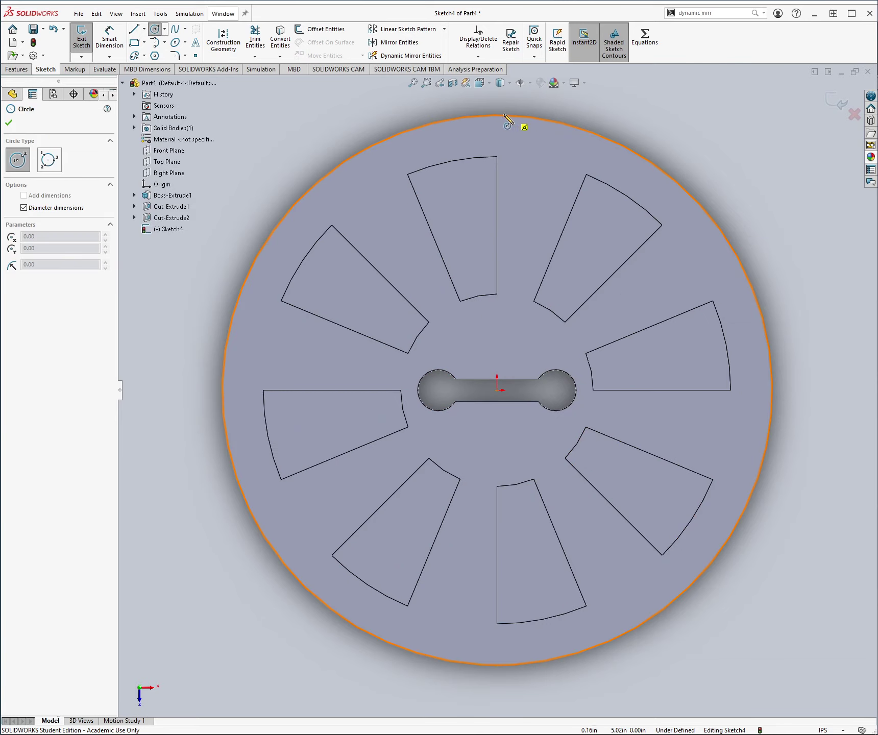
click(497, 115)
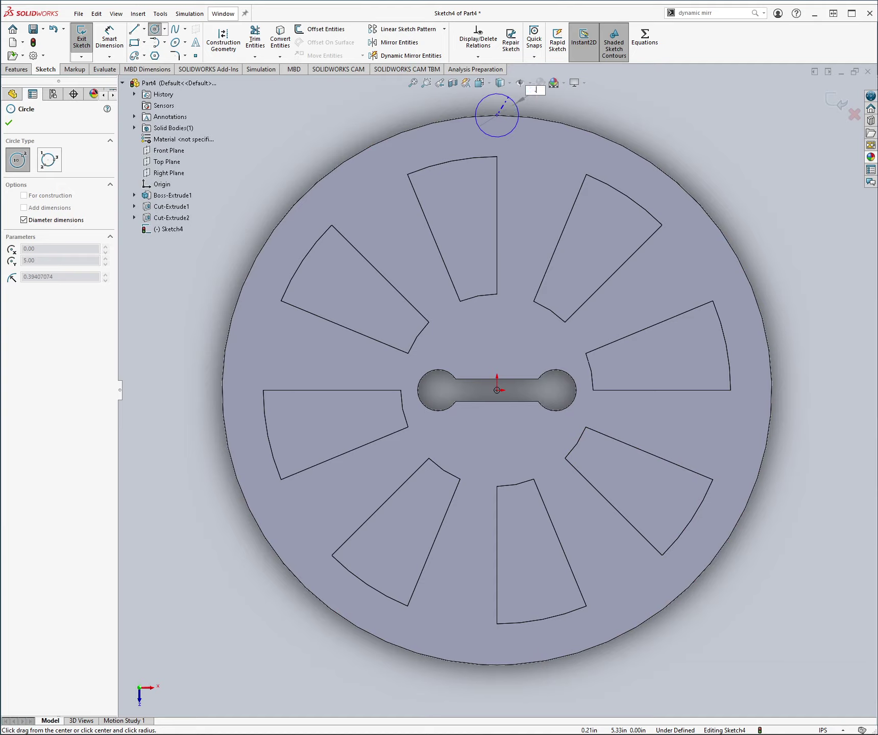
key(Return)
key(Escape)
- Make the circle's centre vertical with the origin to fully define it
click(497, 114)
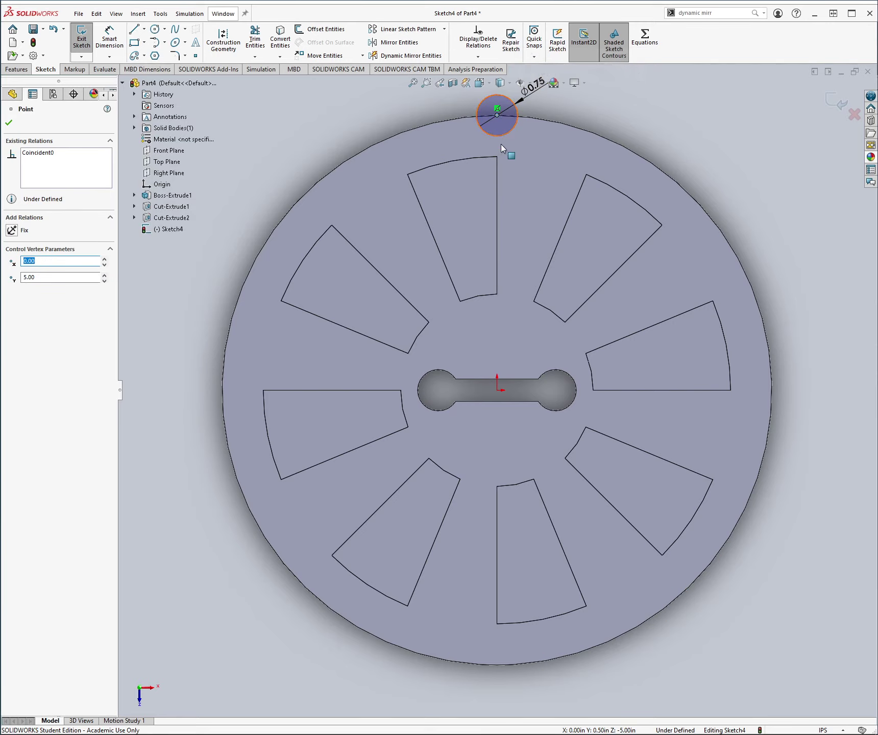
ctrl+click(497, 390)
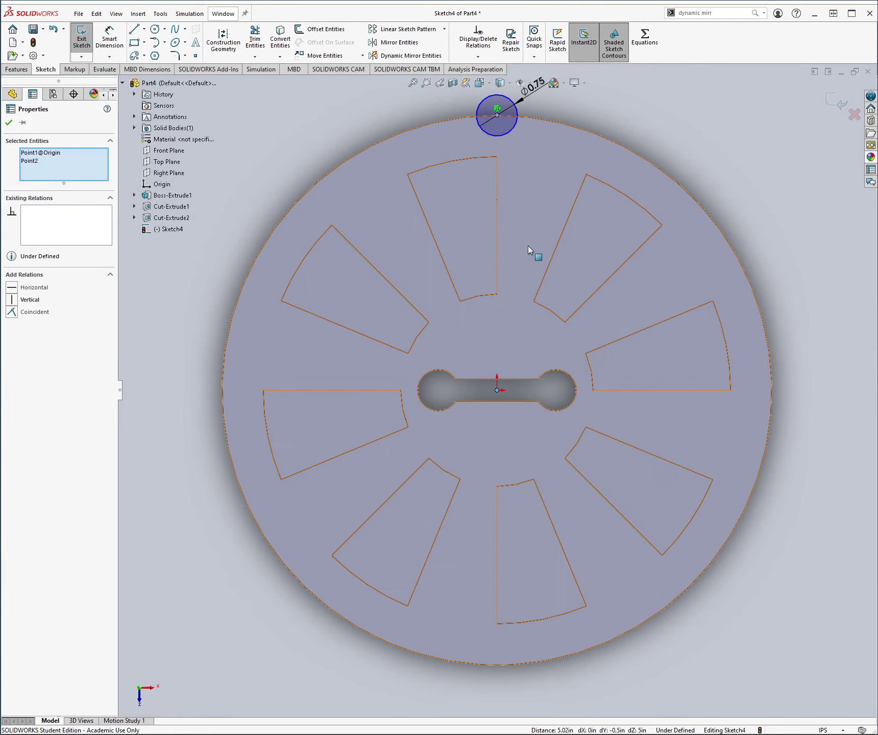
click(21, 300)
click(151, 293)
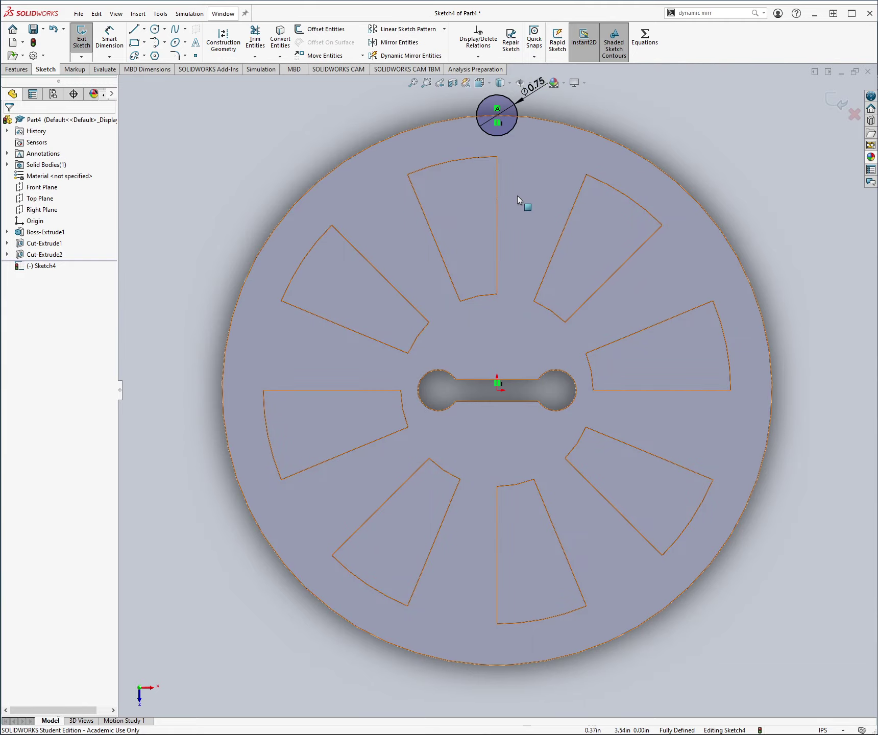
click(444, 29)
click(409, 55)
- Pattern the rim circle into 4 instances over 360° around the disc centre
click(512, 102)
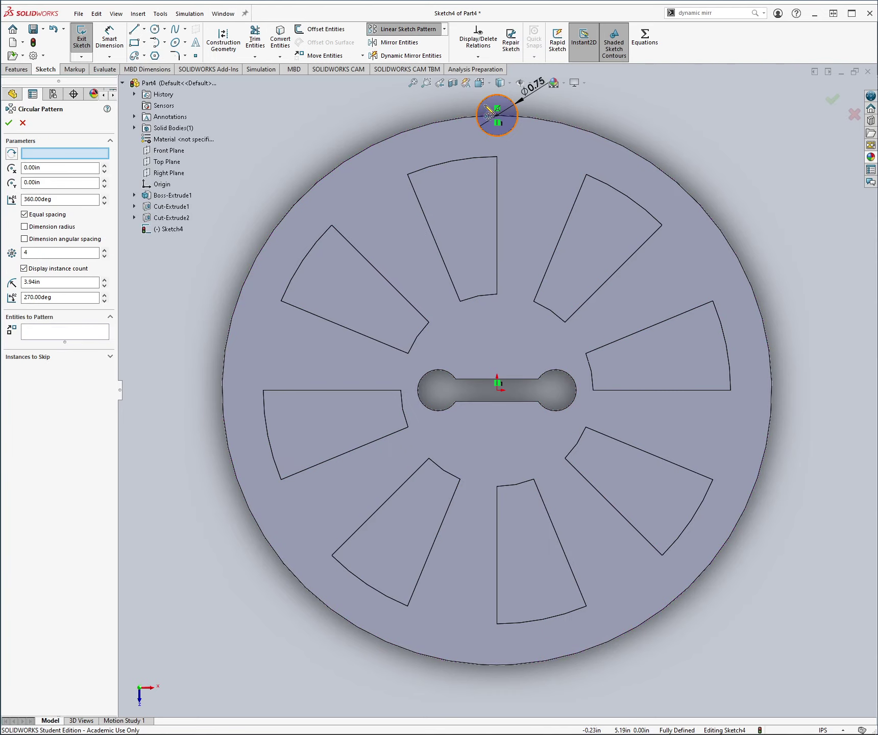
click(9, 123)
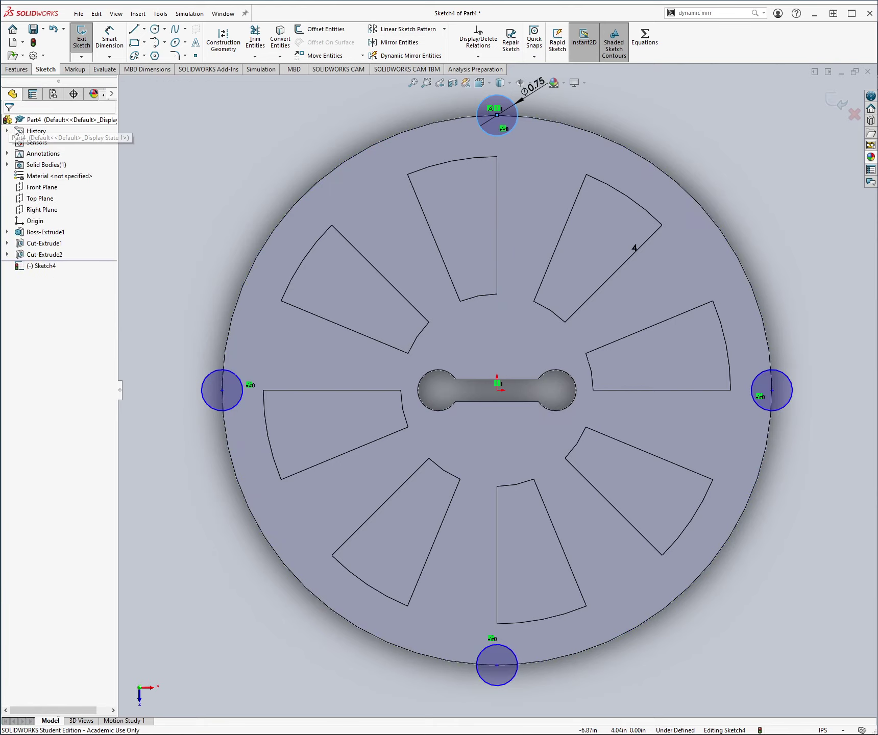
click(222, 390)
ctrl+click(228, 357)
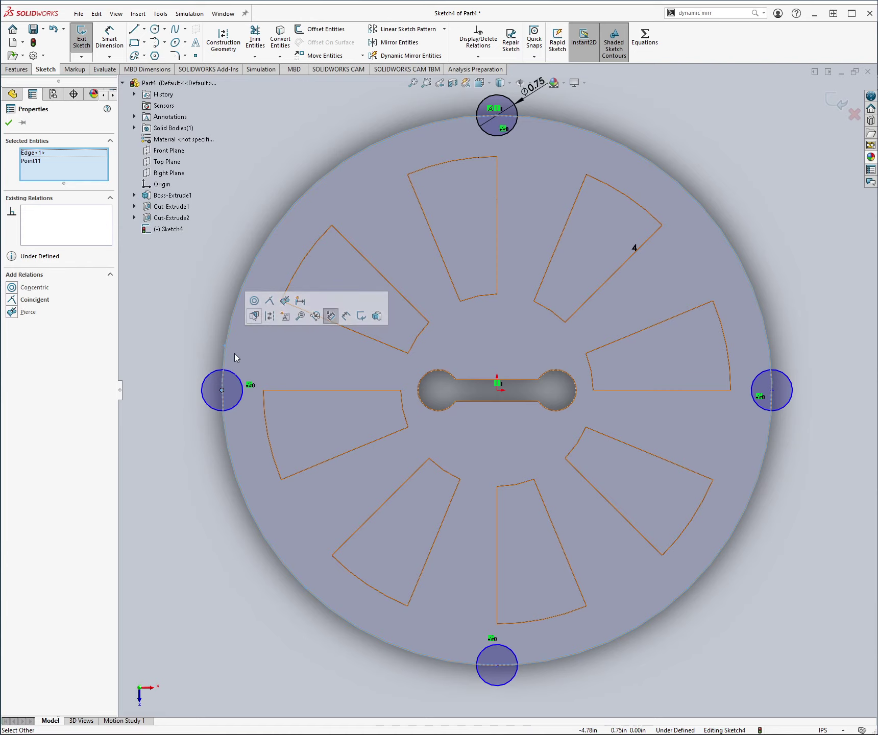
click(186, 346)
- Align the left copy horizontally and the bottom copy vertically with the origin
click(221, 391)
ctrl+click(498, 391)
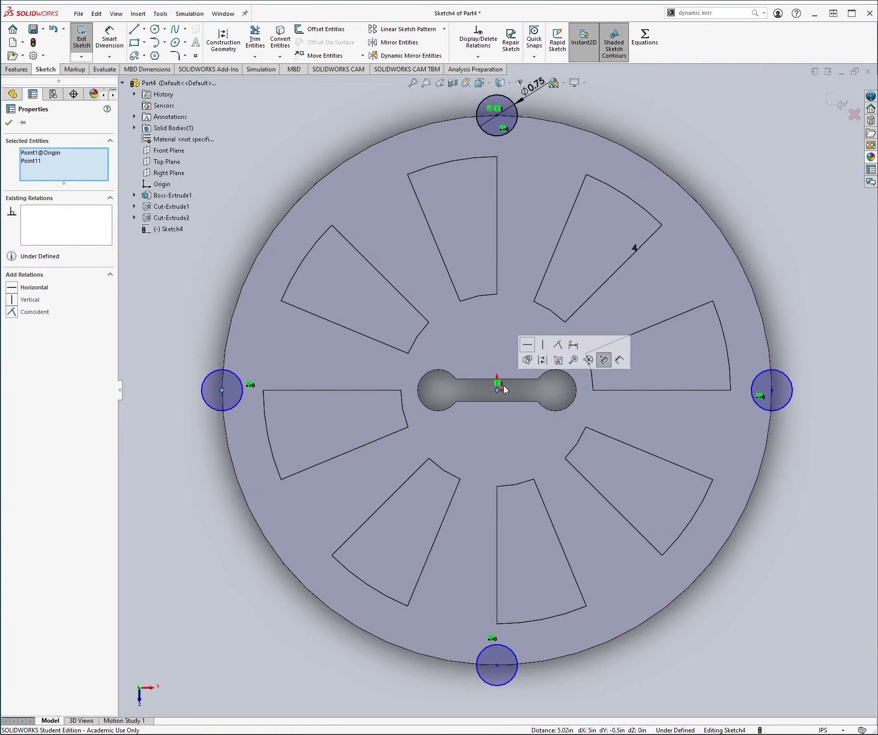
click(535, 345)
click(200, 336)
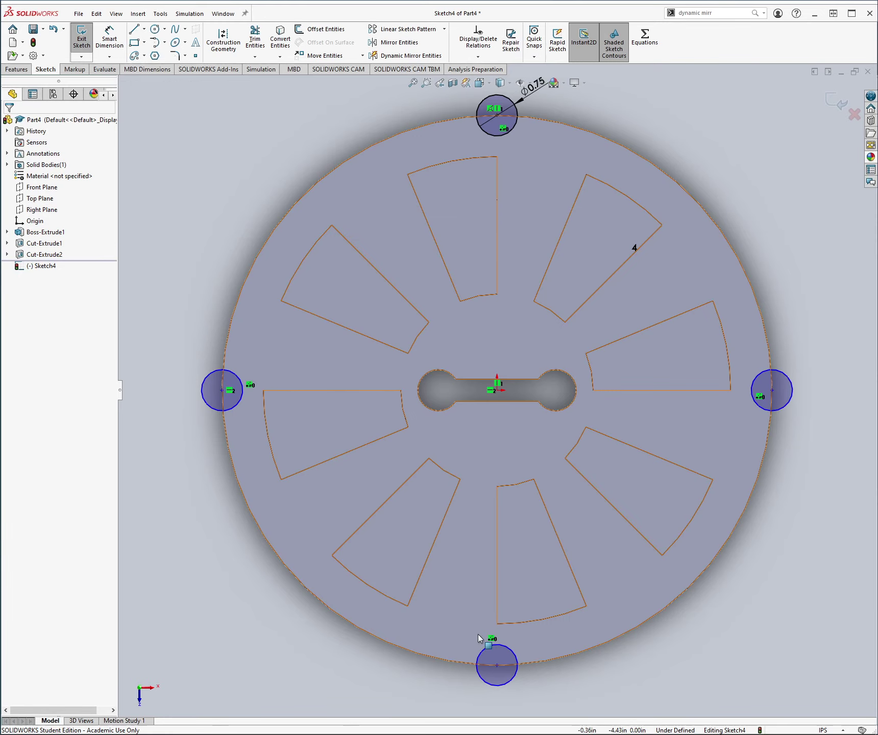
click(496, 665)
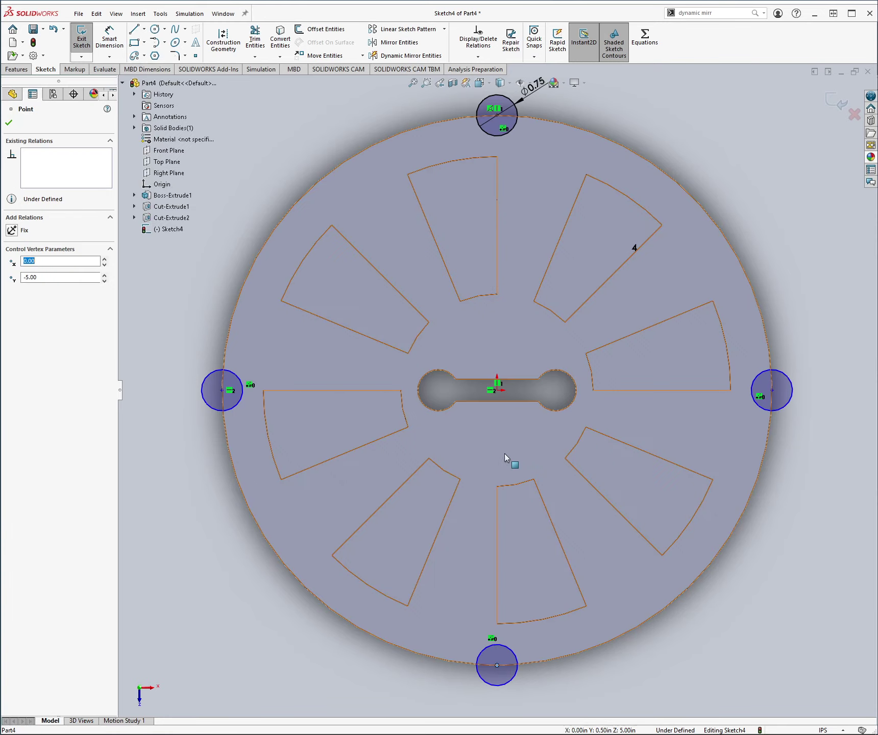
ctrl+click(498, 390)
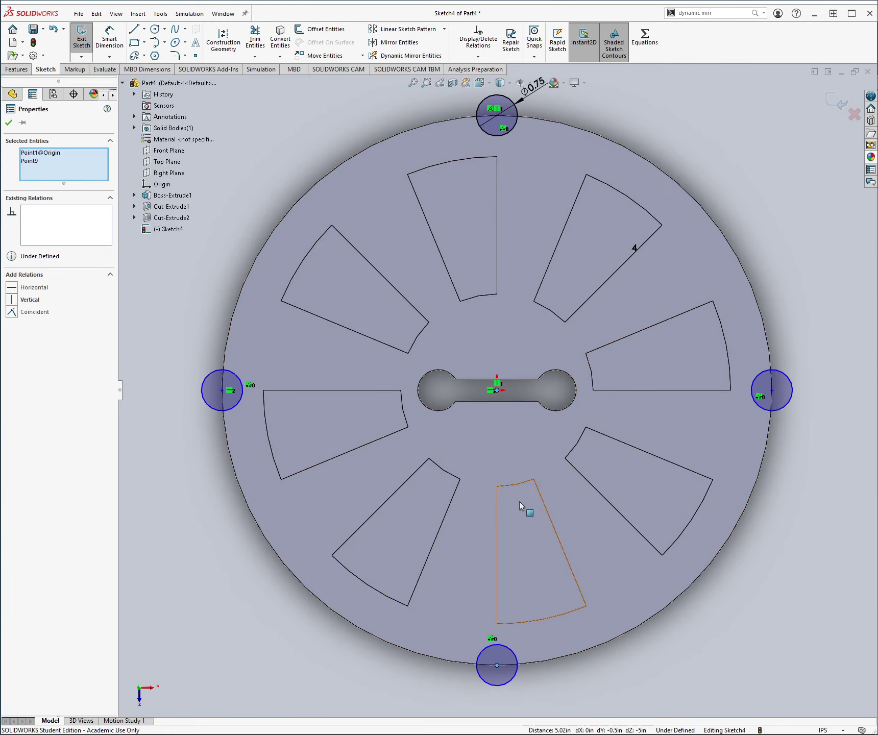
click(14, 304)
key(Escape)
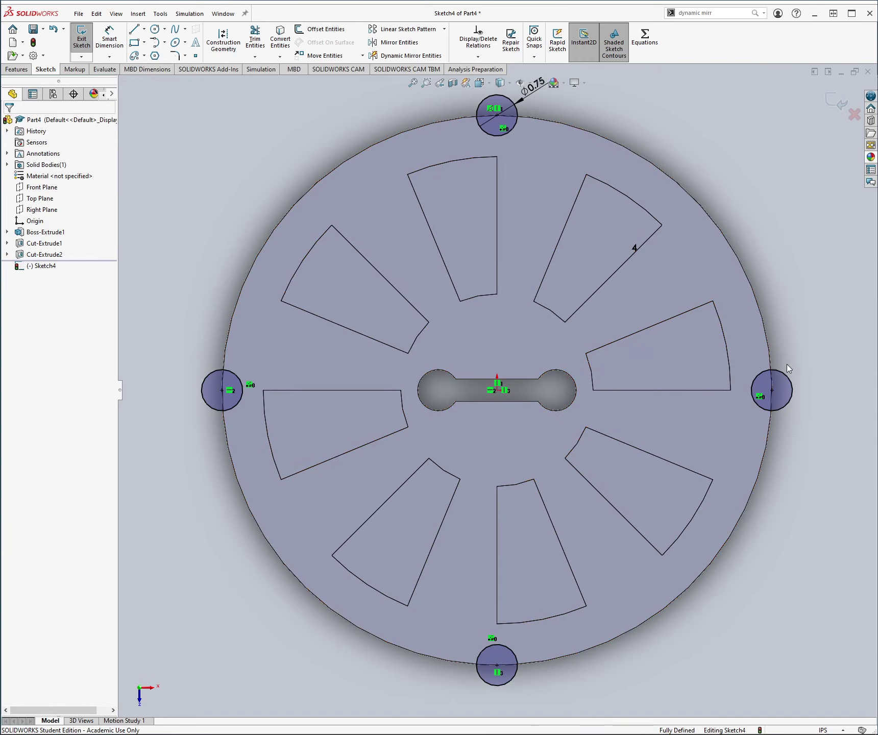
- Exit Sketch4 and cut its four Ø0.75 circles Through All as Cut-Extrude3
click(836, 101)
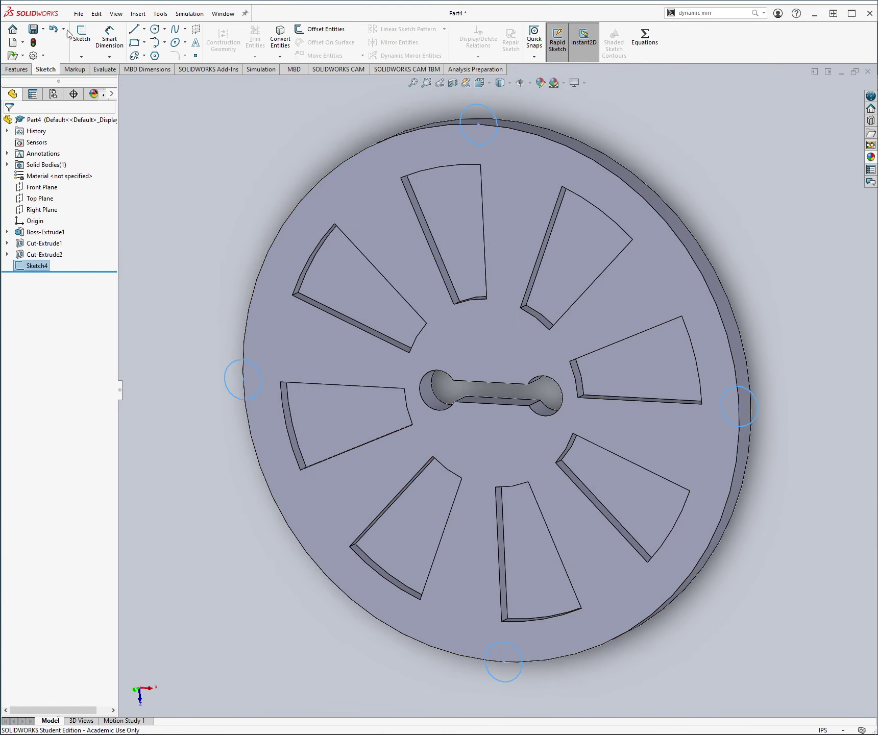
click(27, 70)
click(221, 40)
click(28, 185)
click(41, 201)
key(Return)
middle_drag(202, 174, 764, 259)
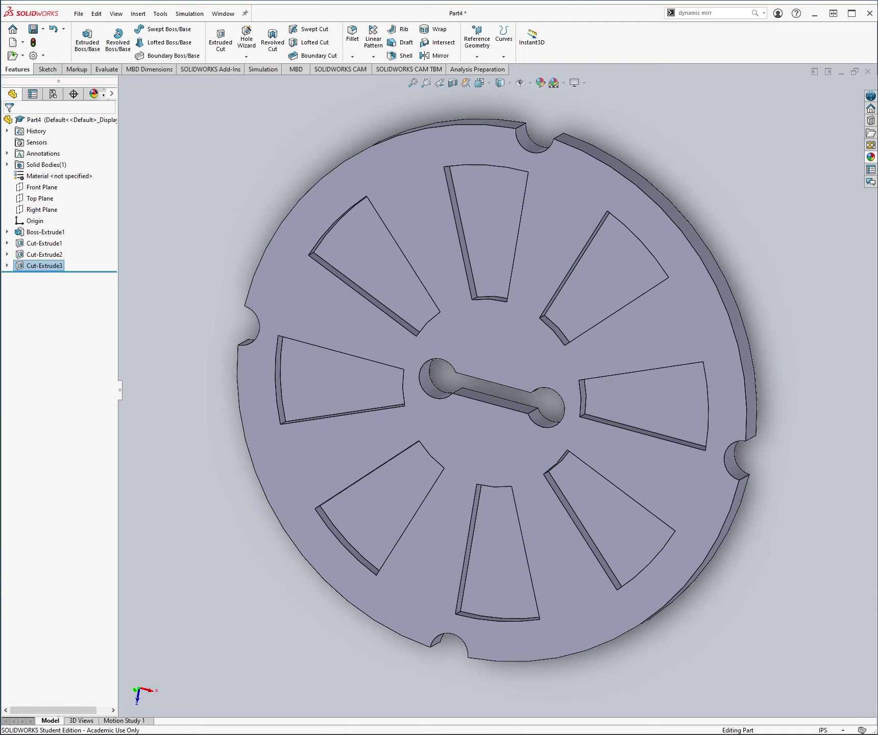